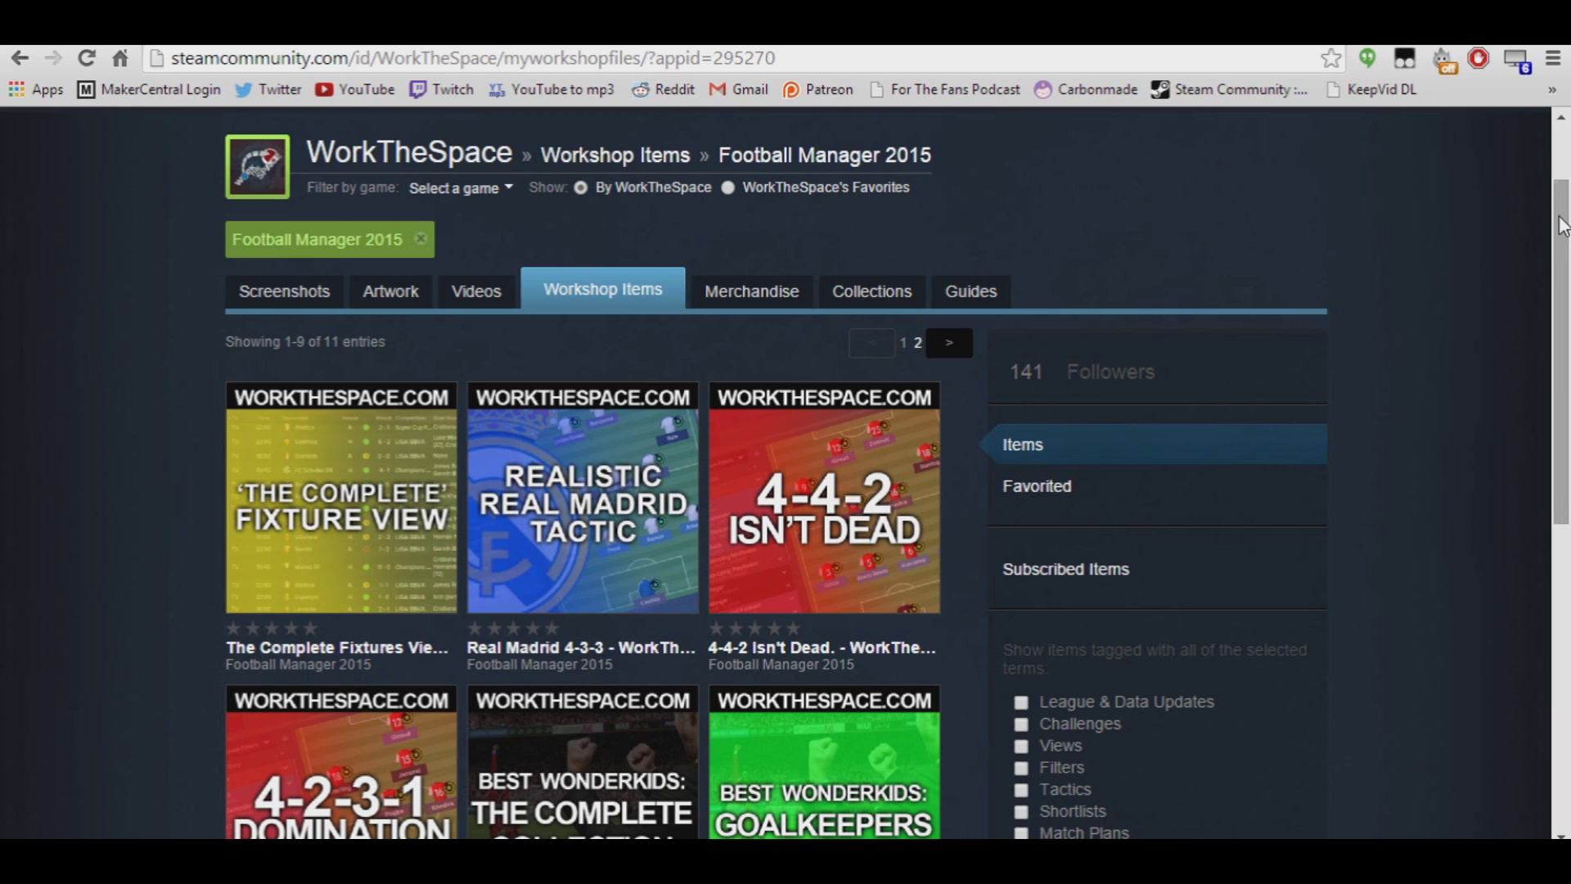
Read the descriptions of WorkTheSpace's FM 2015 workshop items, then bring the Steam client forward
mouse_move(595, 580)
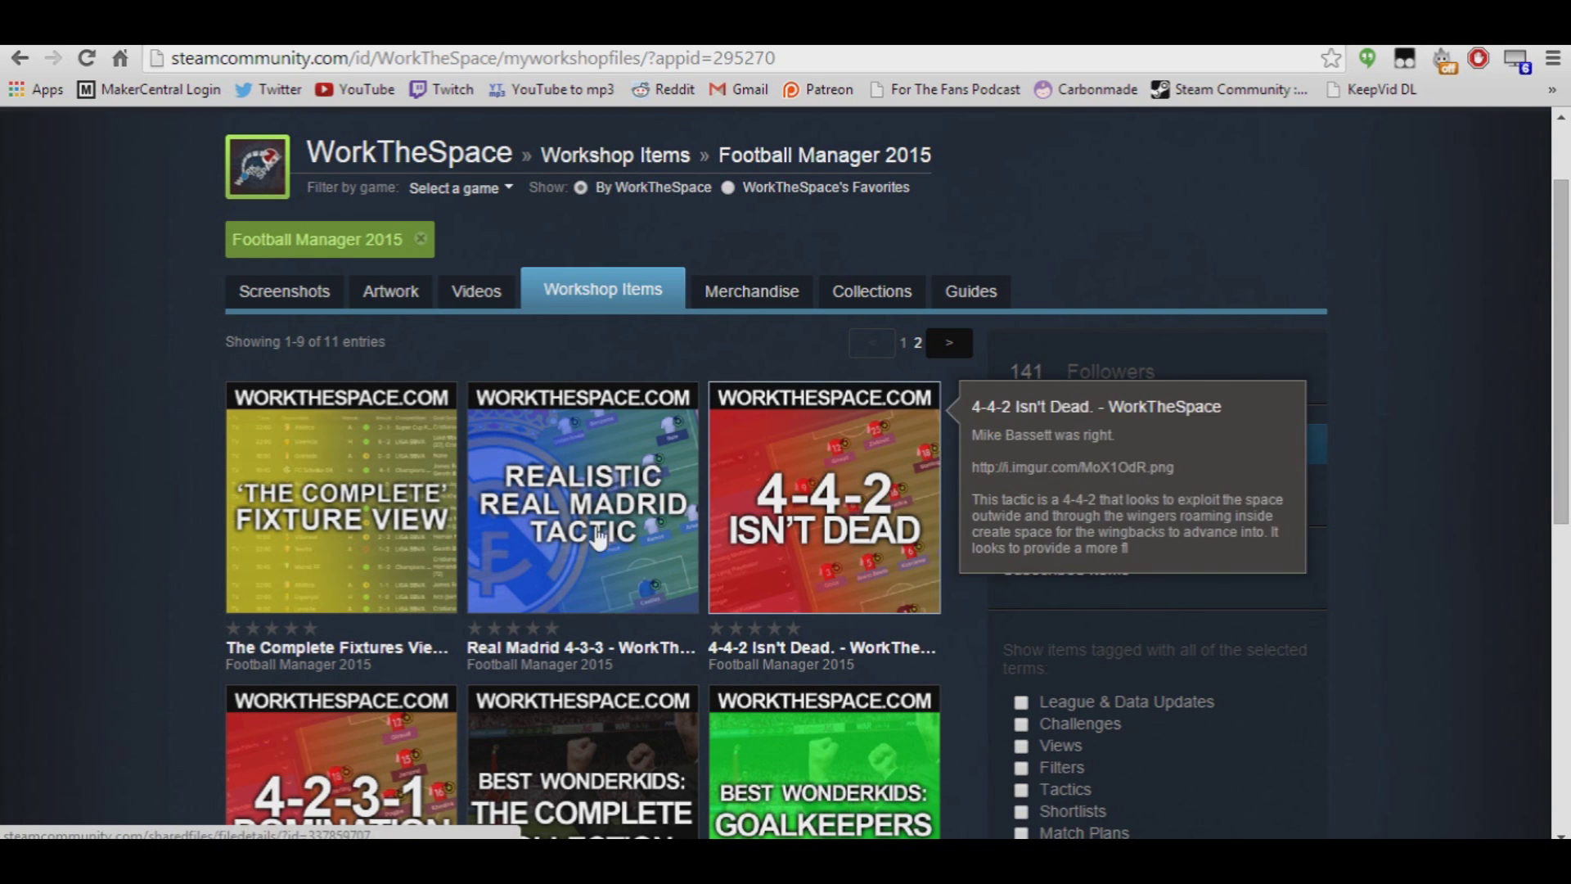
mouse_move(790, 481)
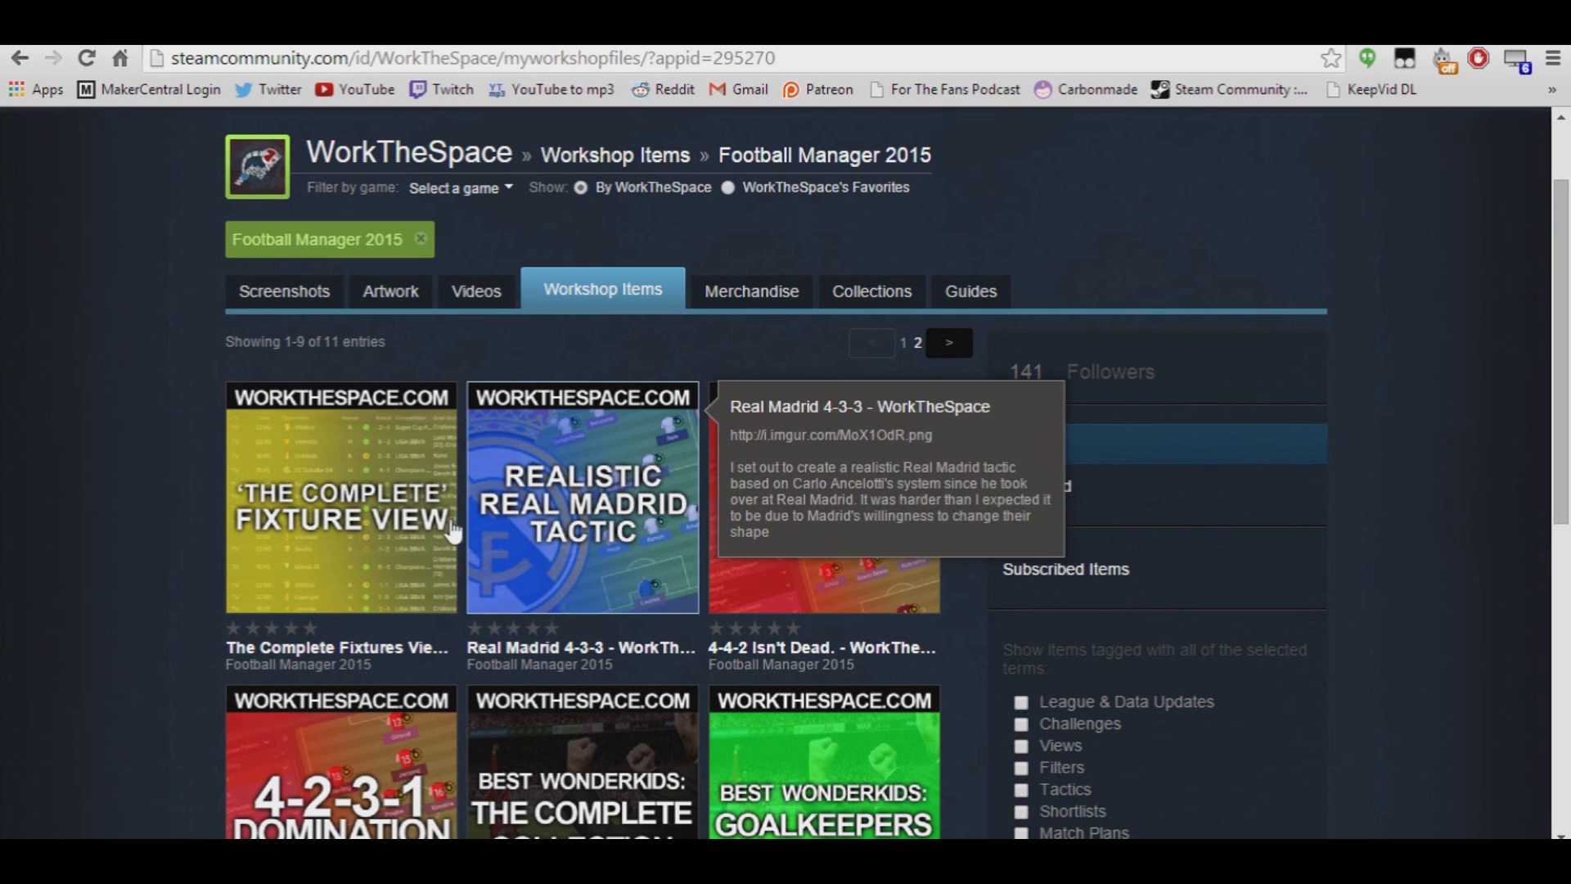
mouse_move(425, 536)
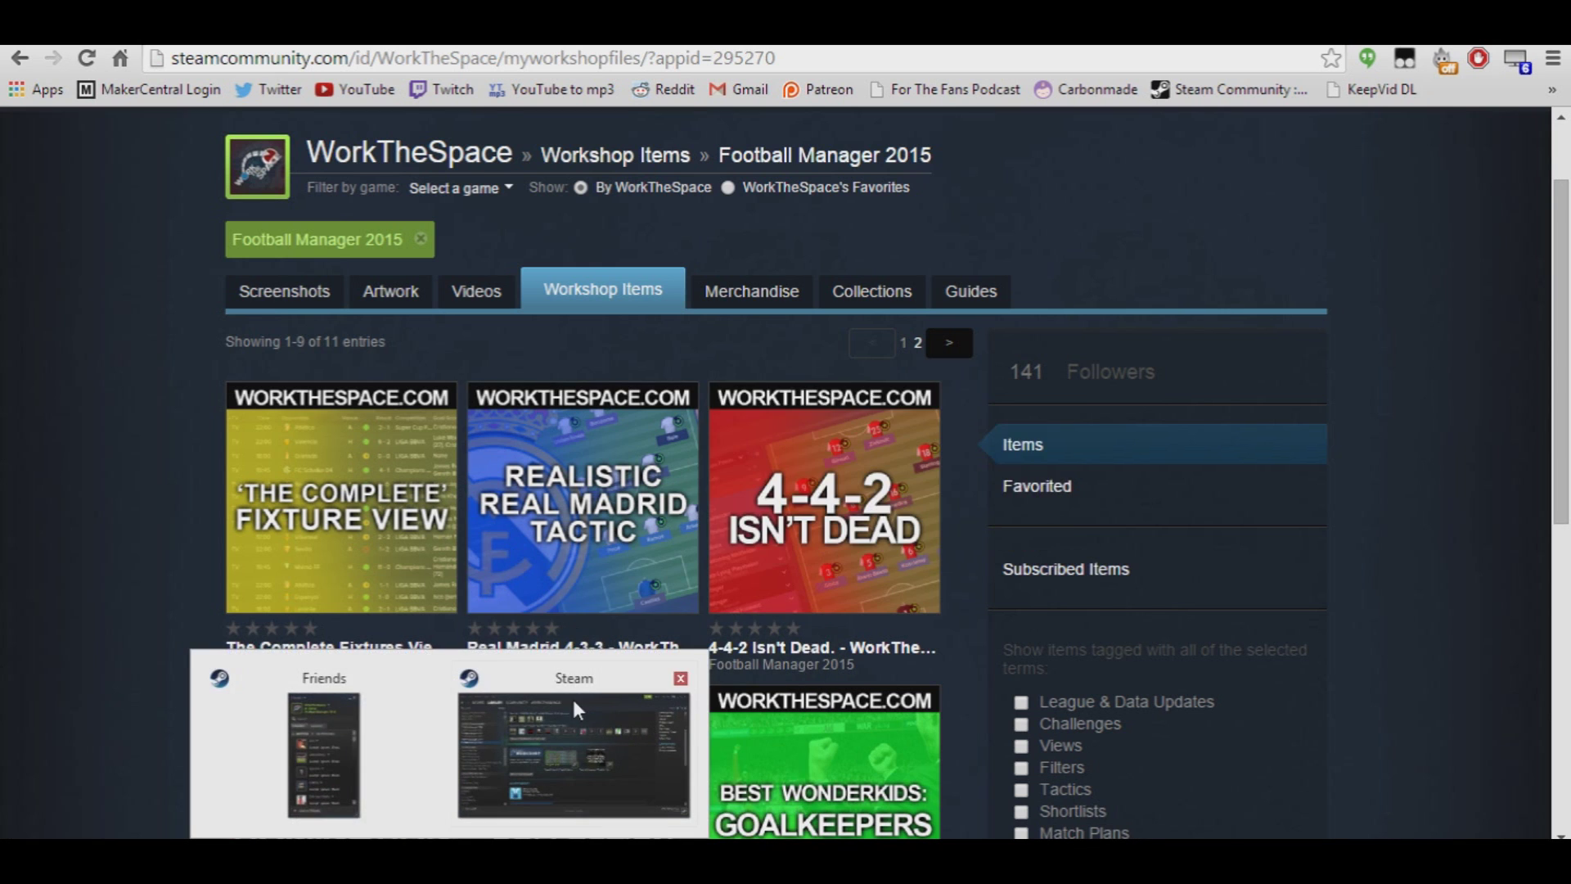
click(572, 720)
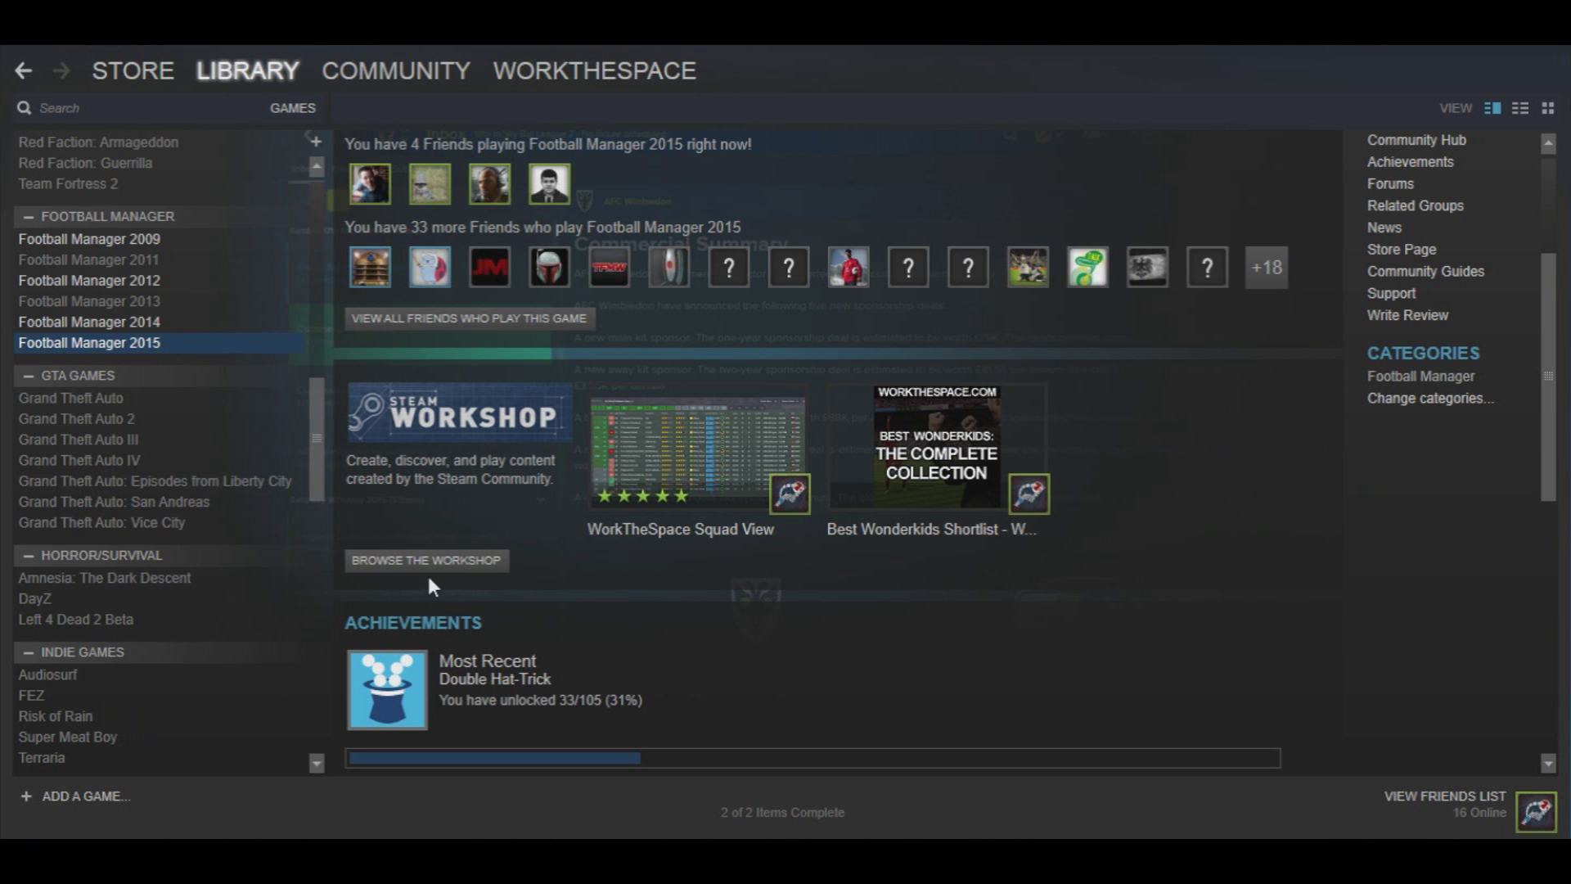
From the Football Manager 2015 library page, go to Browse the Workshop
click(96, 309)
click(115, 343)
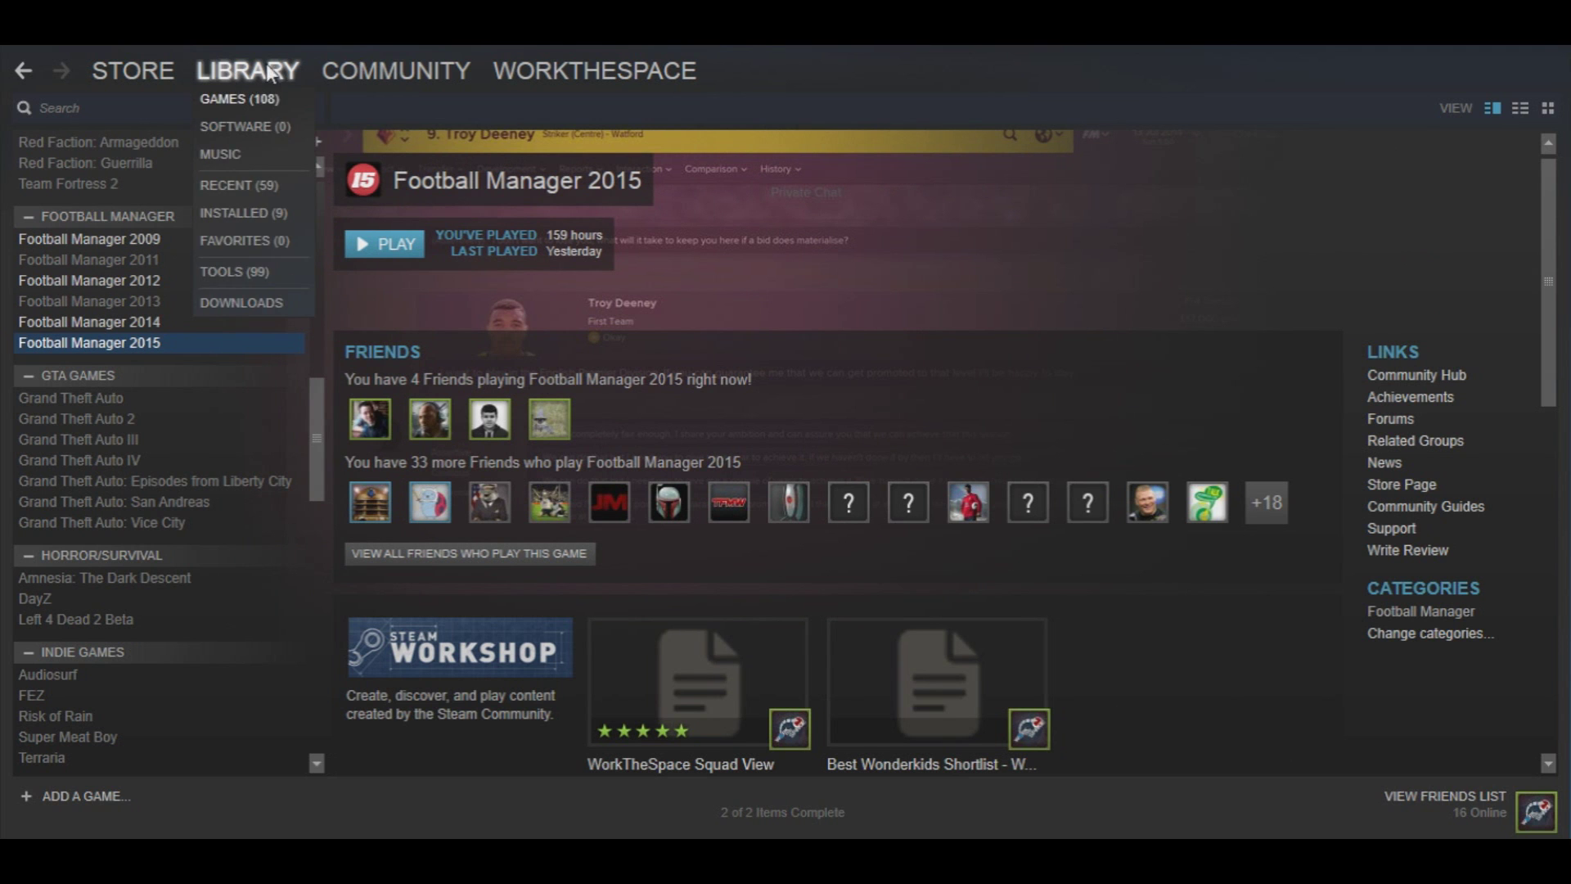
scroll(572, 622, down, 3)
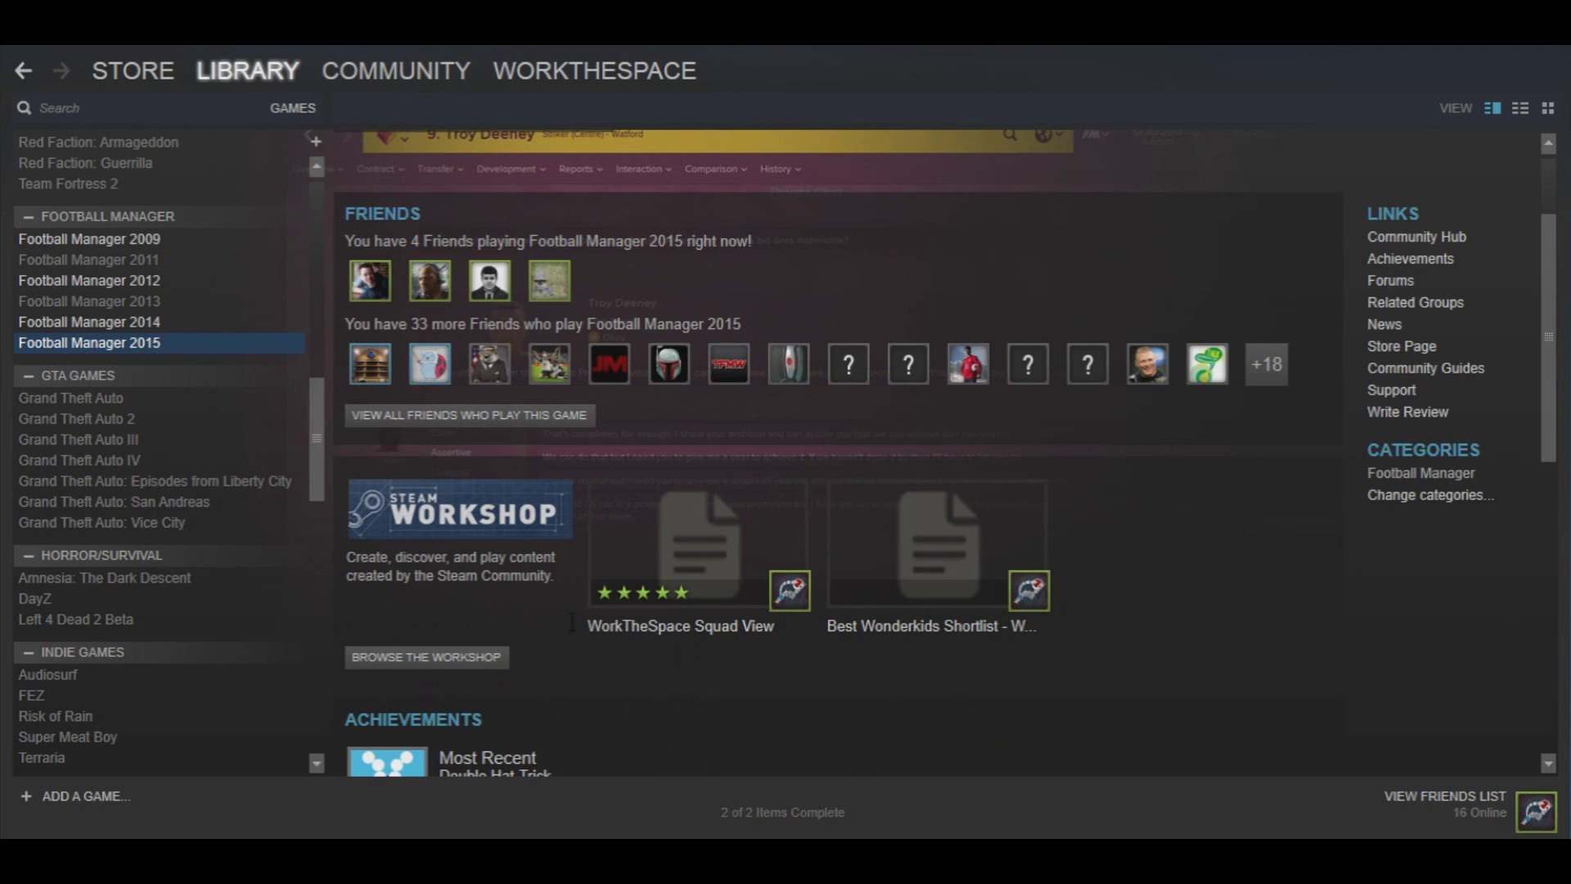
click(478, 657)
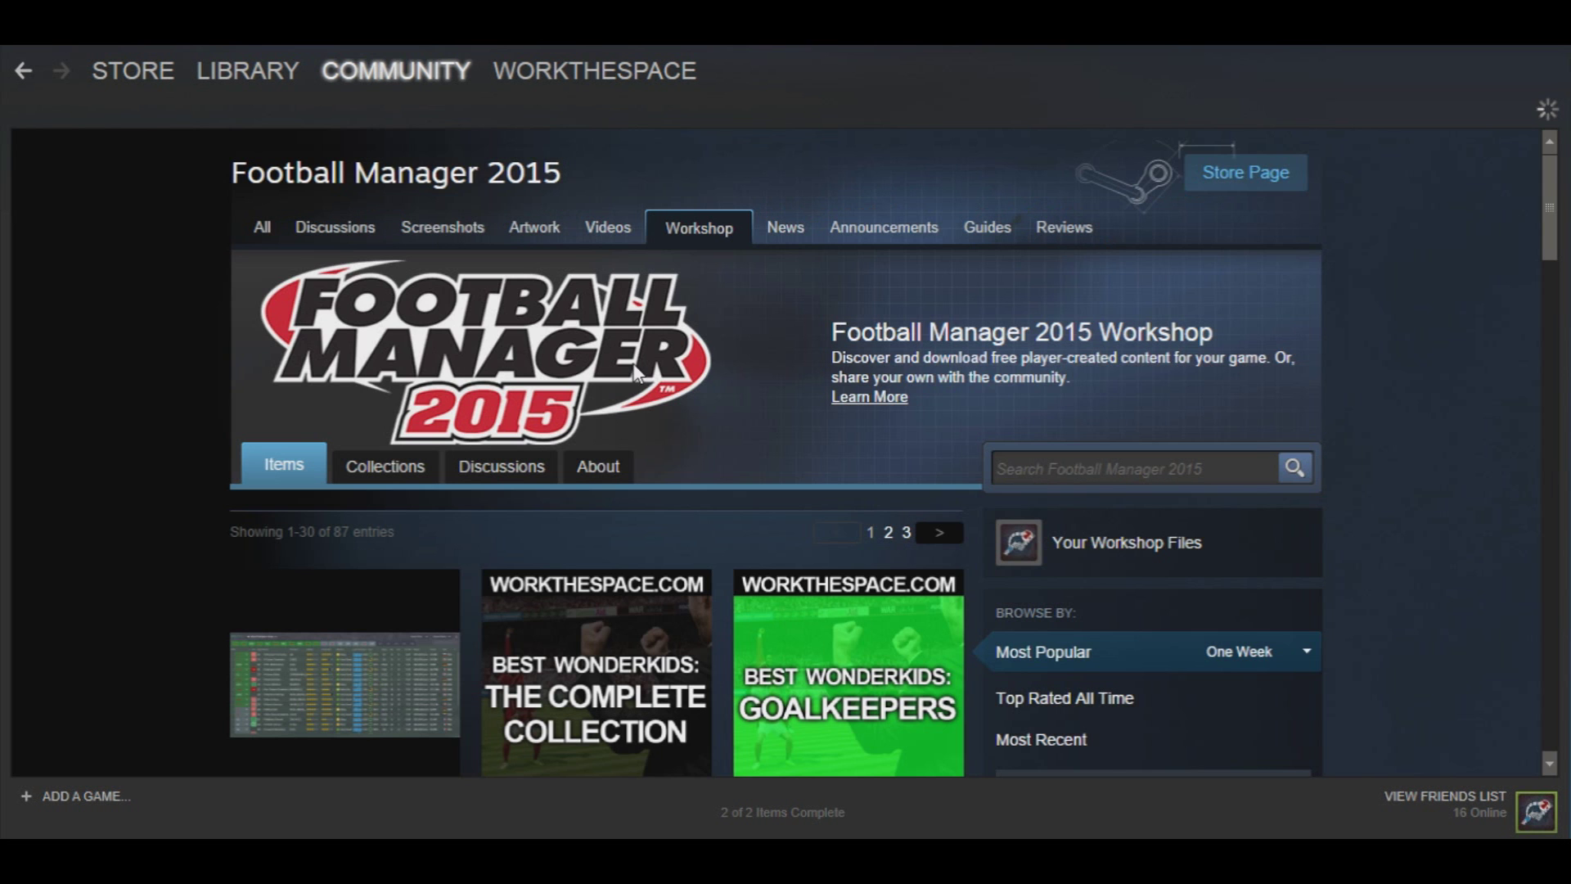
Scroll the Most Popular Workshop grid to find the WorkTheSpace Squad View thumbnail
scroll(647, 364, down, 1)
scroll(585, 320, down, 3)
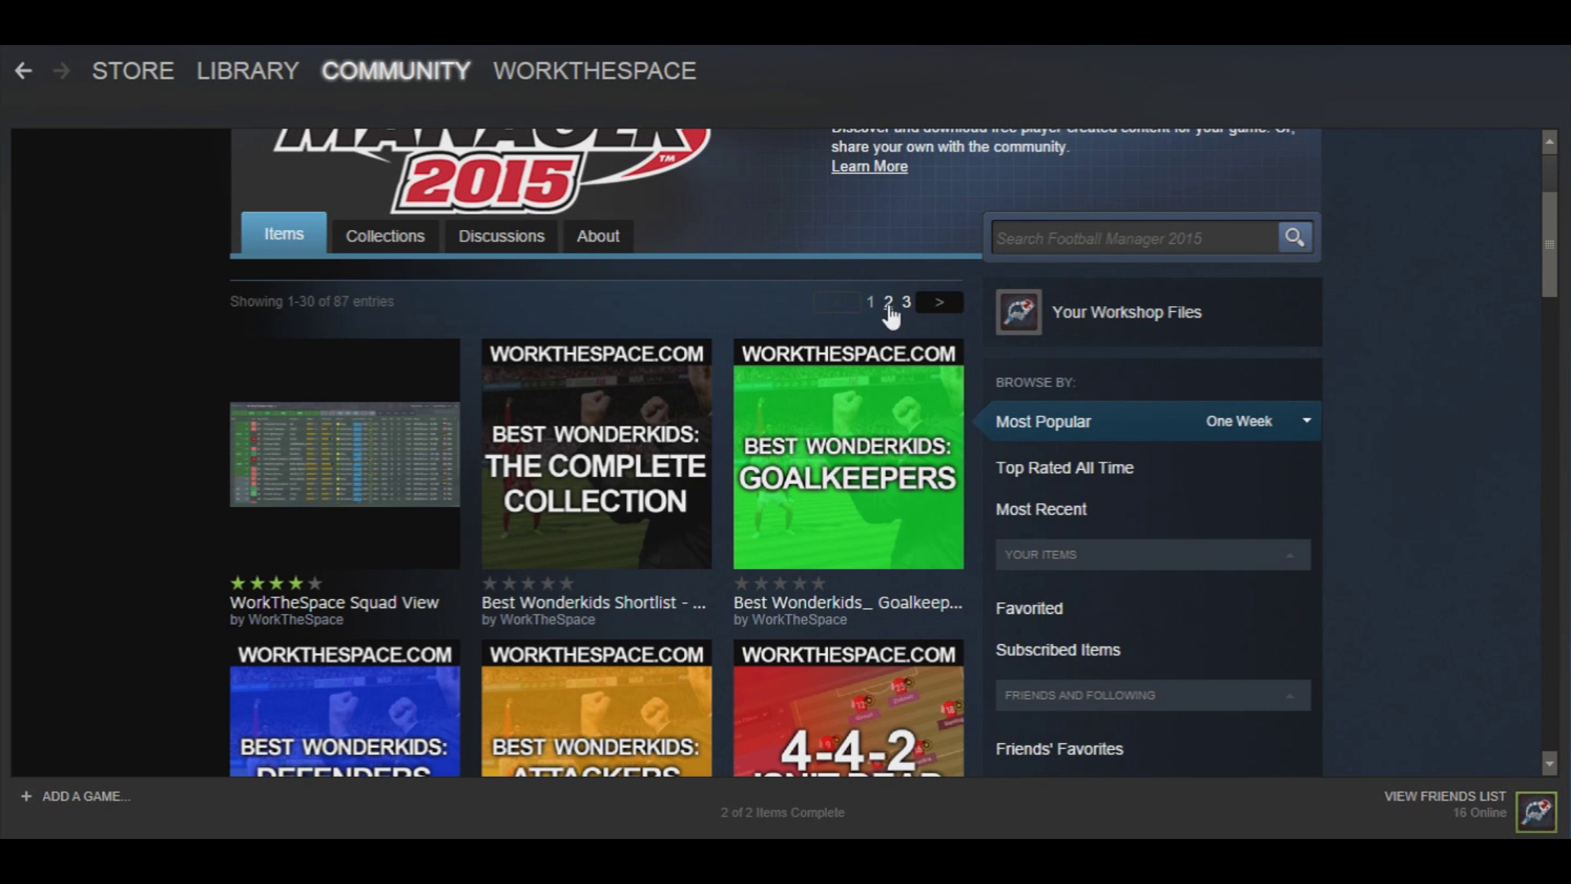
scroll(105, 384, down, 20)
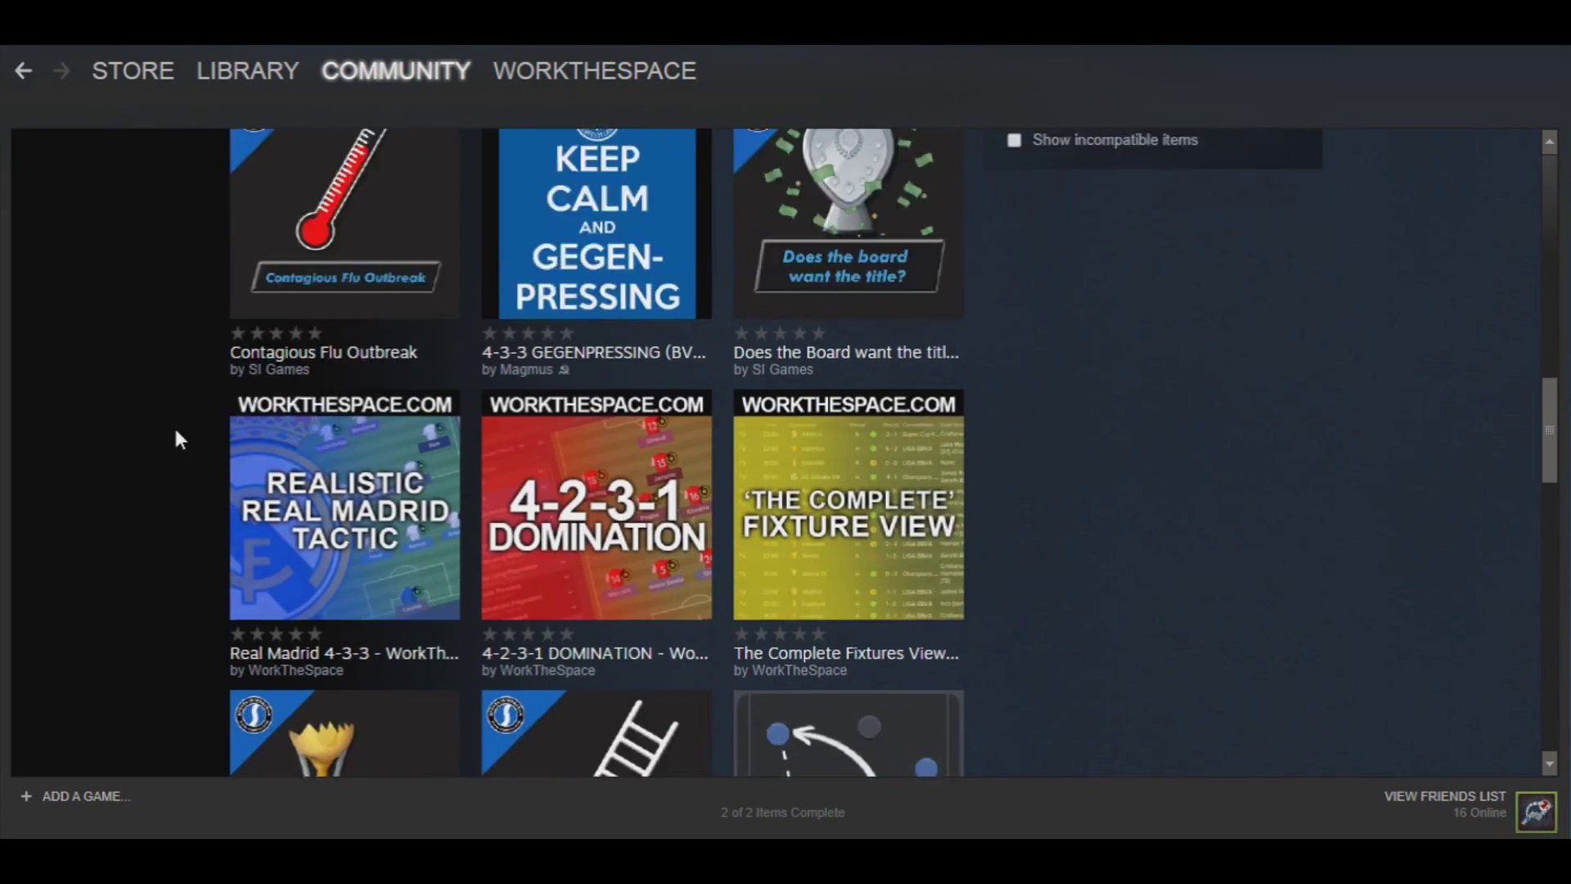
scroll(193, 446, down, 15)
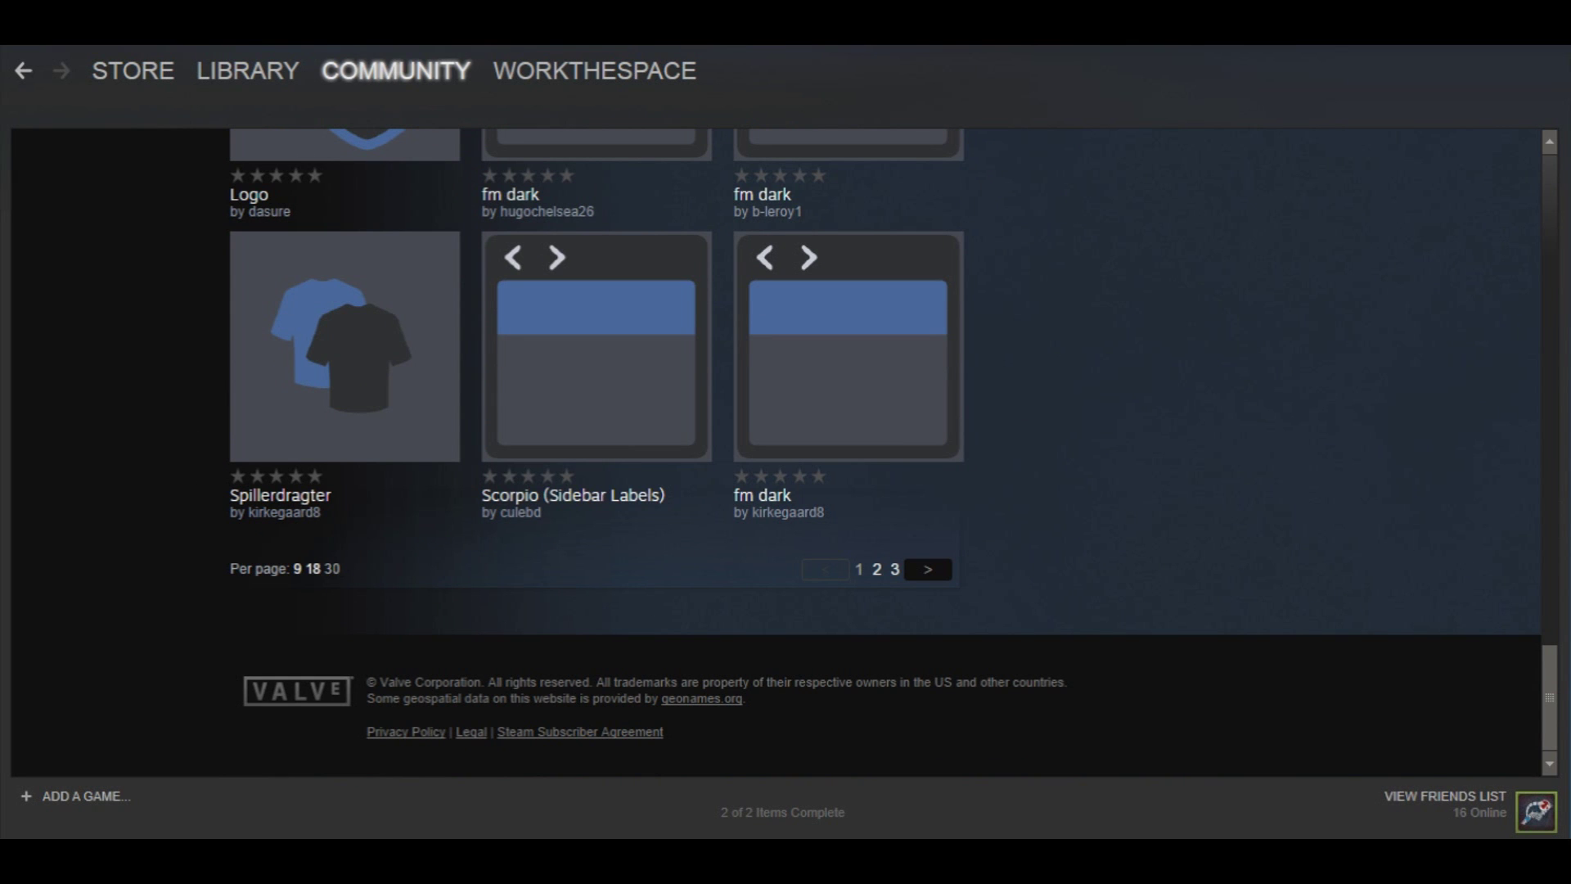
scroll(765, 614, up, 15)
drag(1554, 499, 1566, 214)
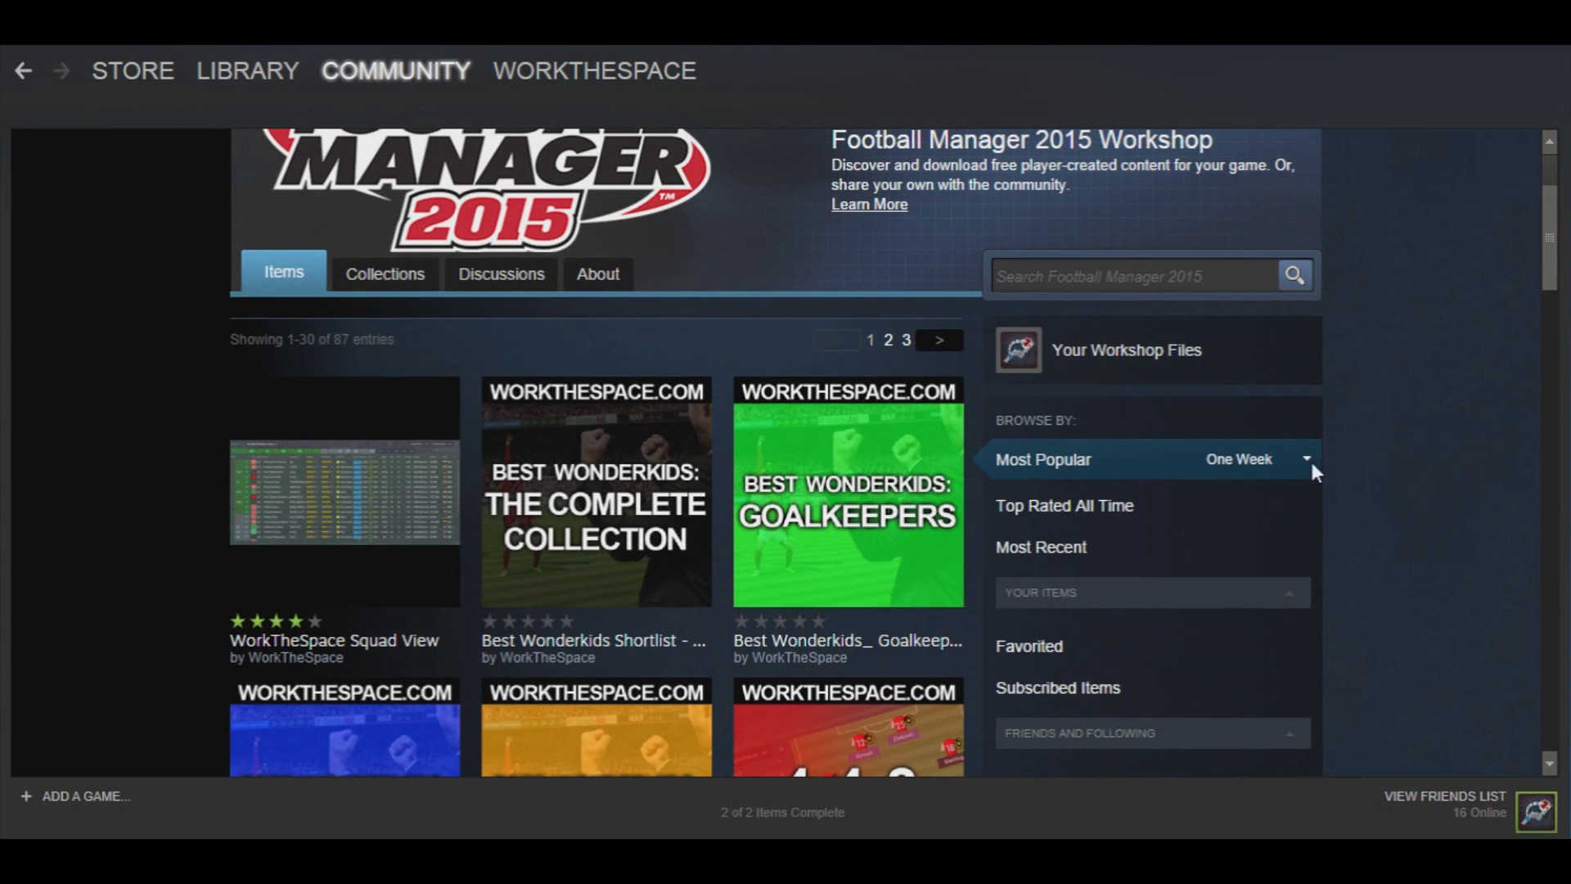
mouse_move(342, 458)
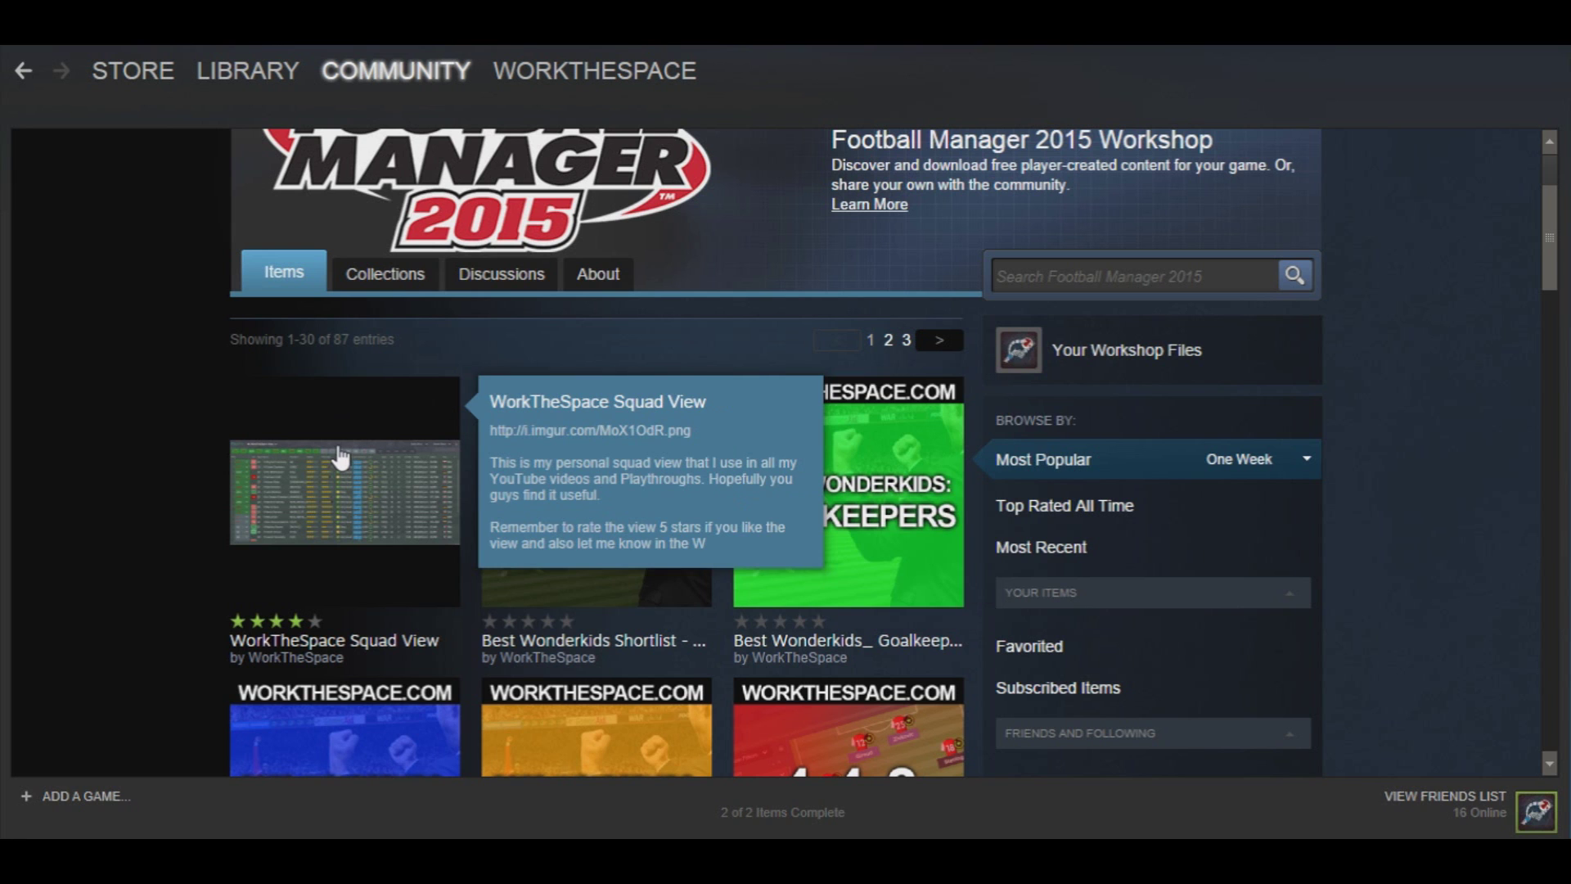
Open the WorkTheSpace Squad View item page and view its enlarged preview screenshot
click(341, 459)
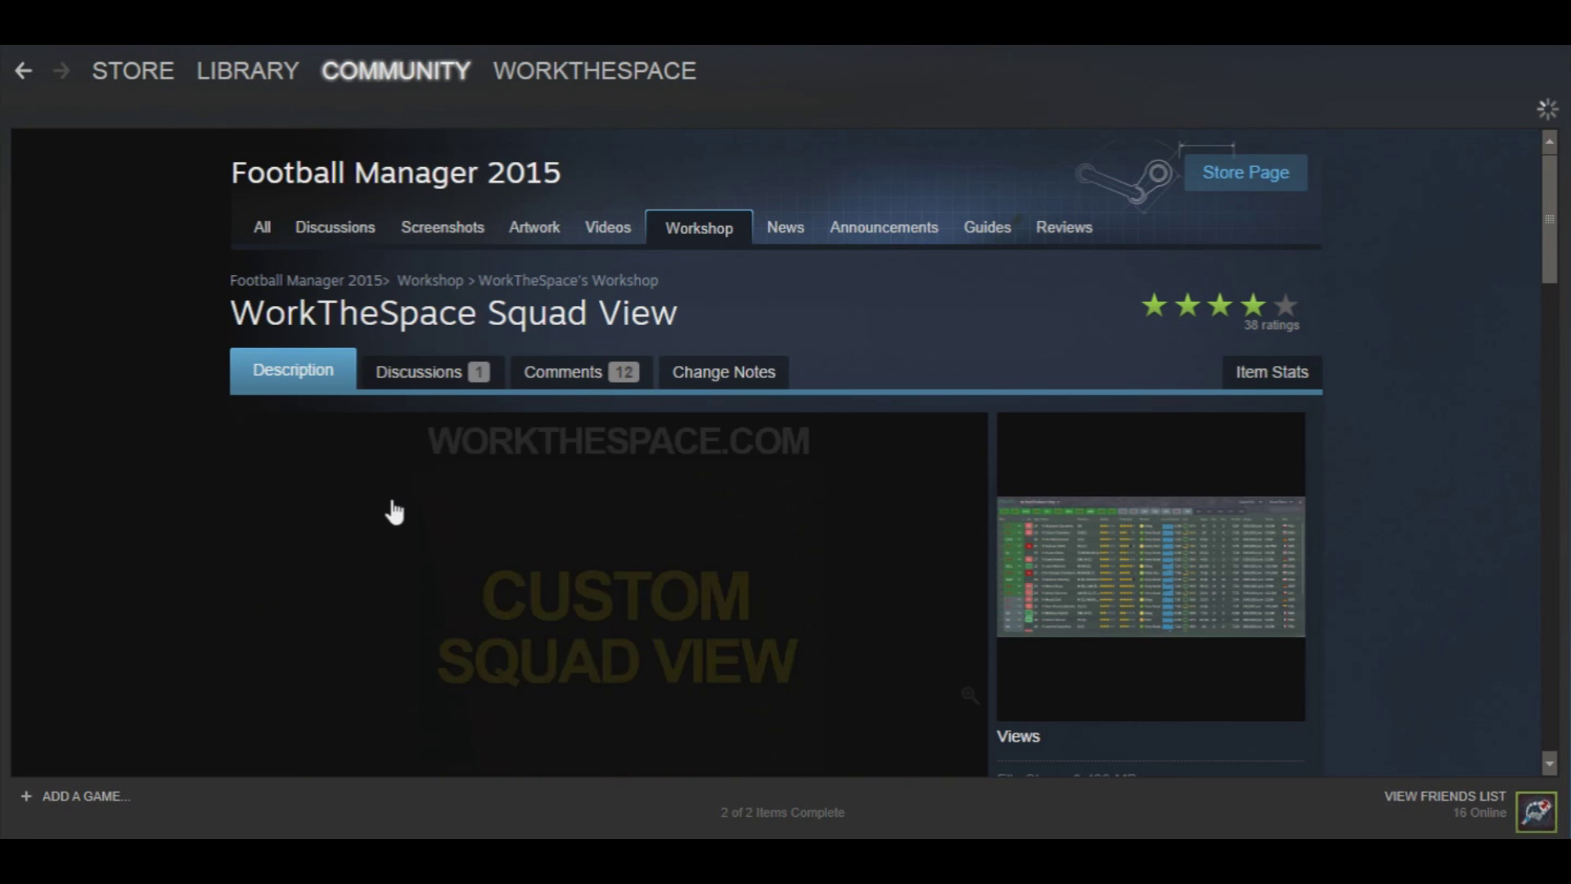
scroll(731, 377, down, 1)
click(1068, 426)
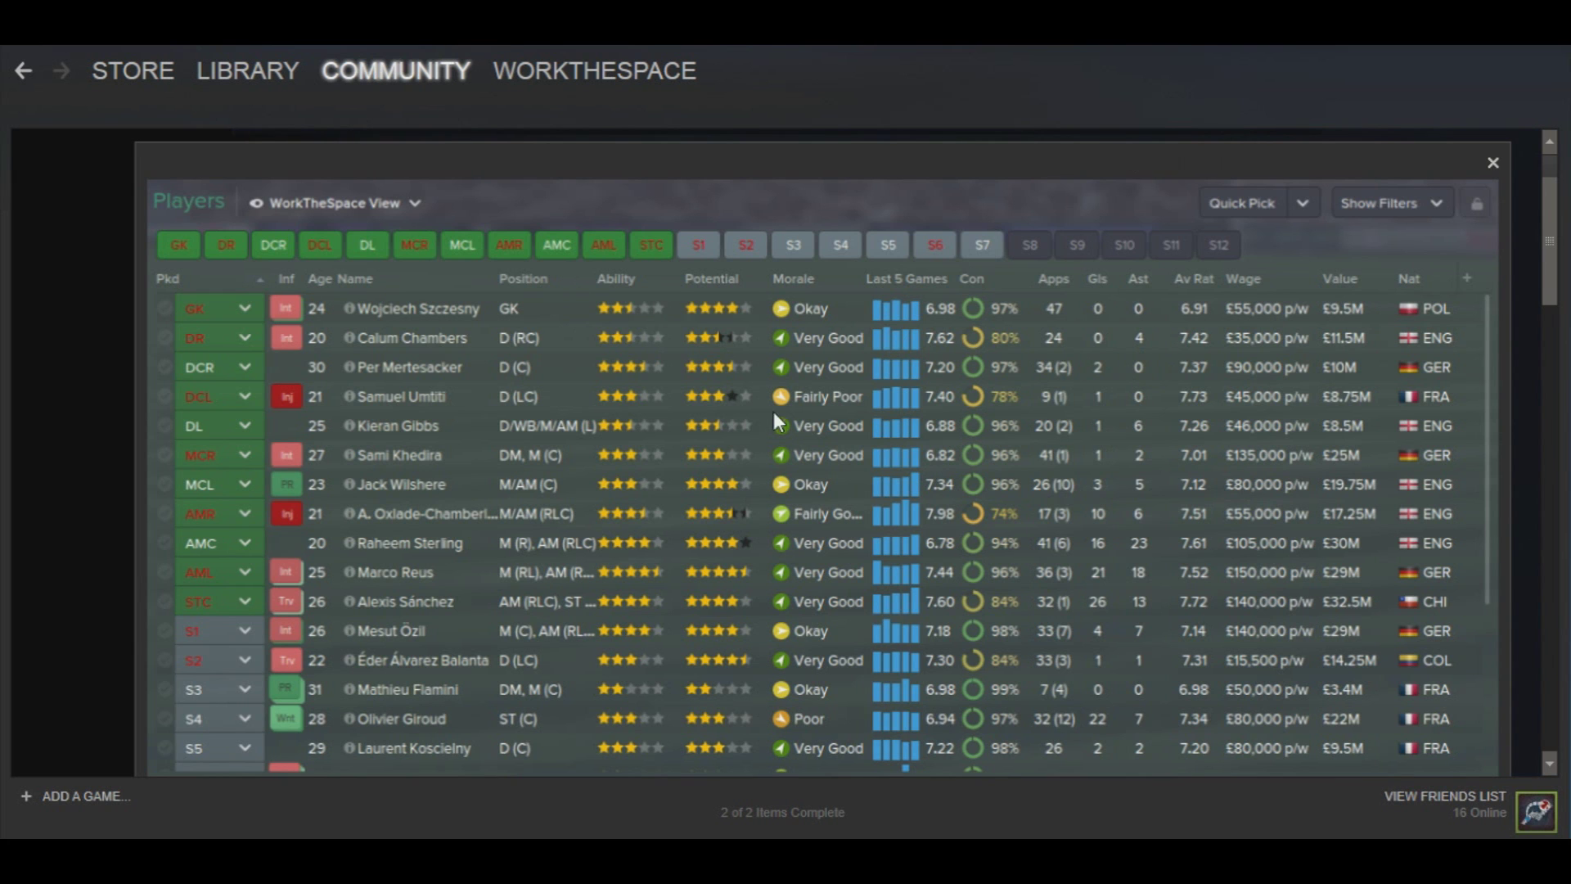
click(1493, 169)
Unsubscribe and resubscribe so the Squad View ends up subscribed
scroll(859, 374, down, 3)
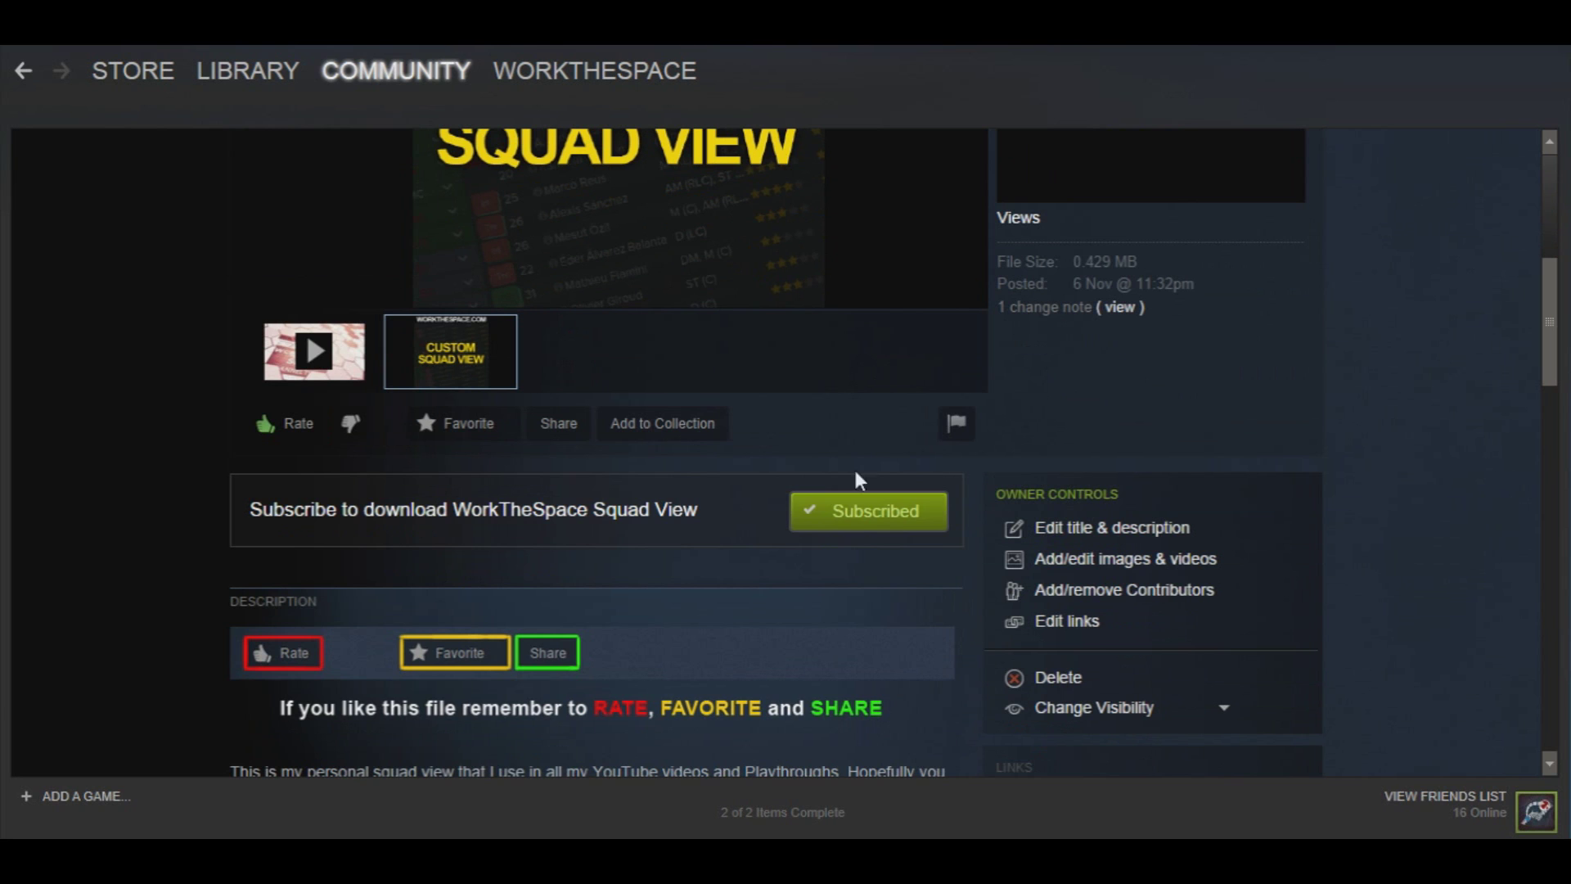
click(867, 532)
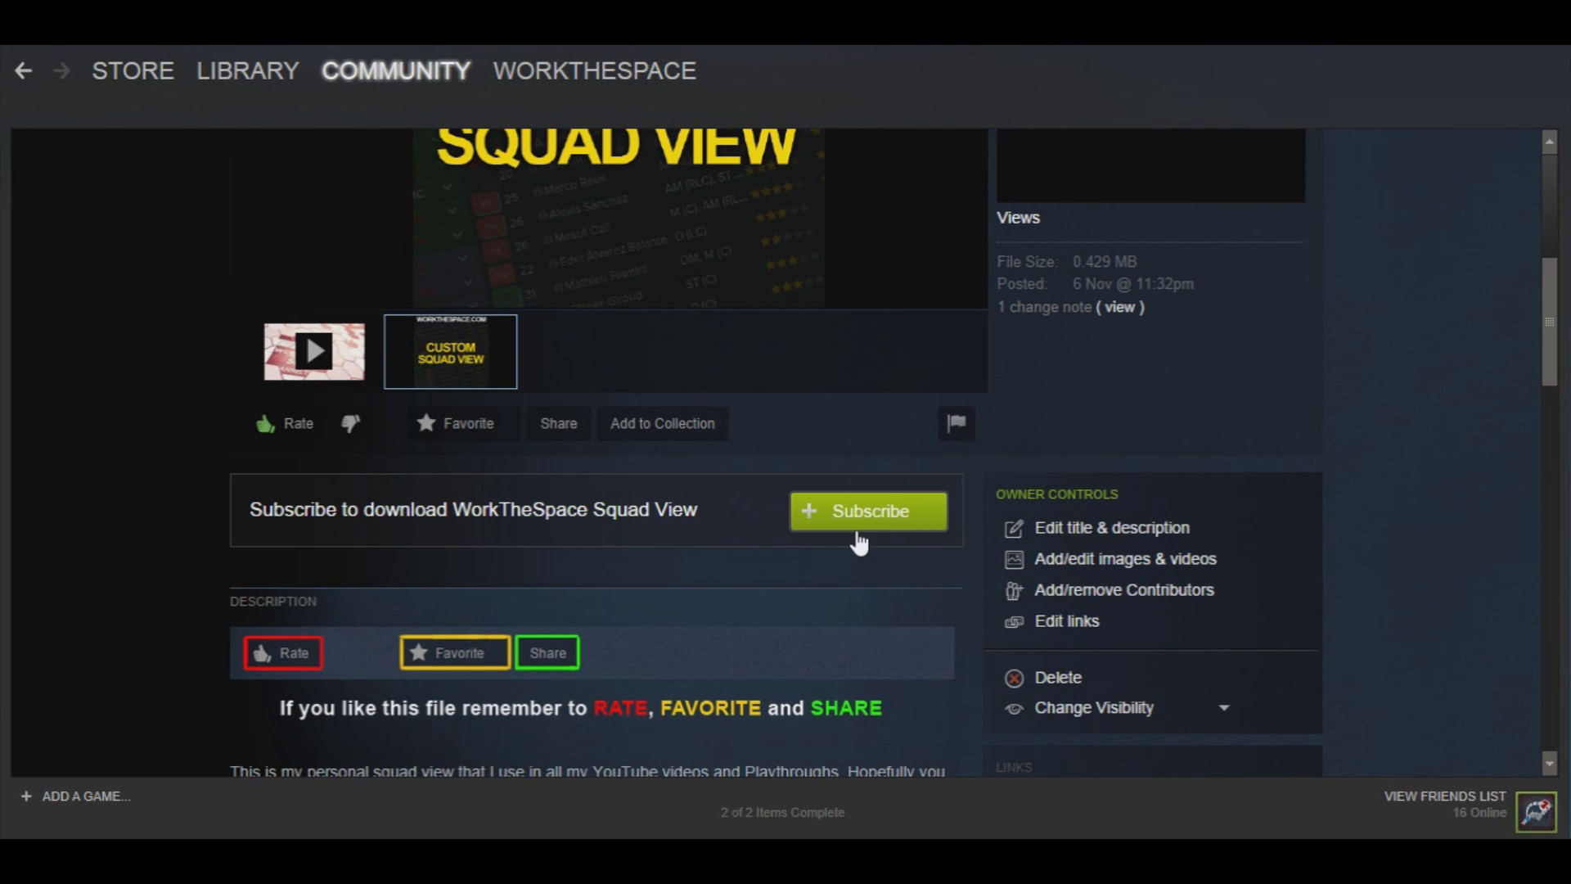
click(851, 528)
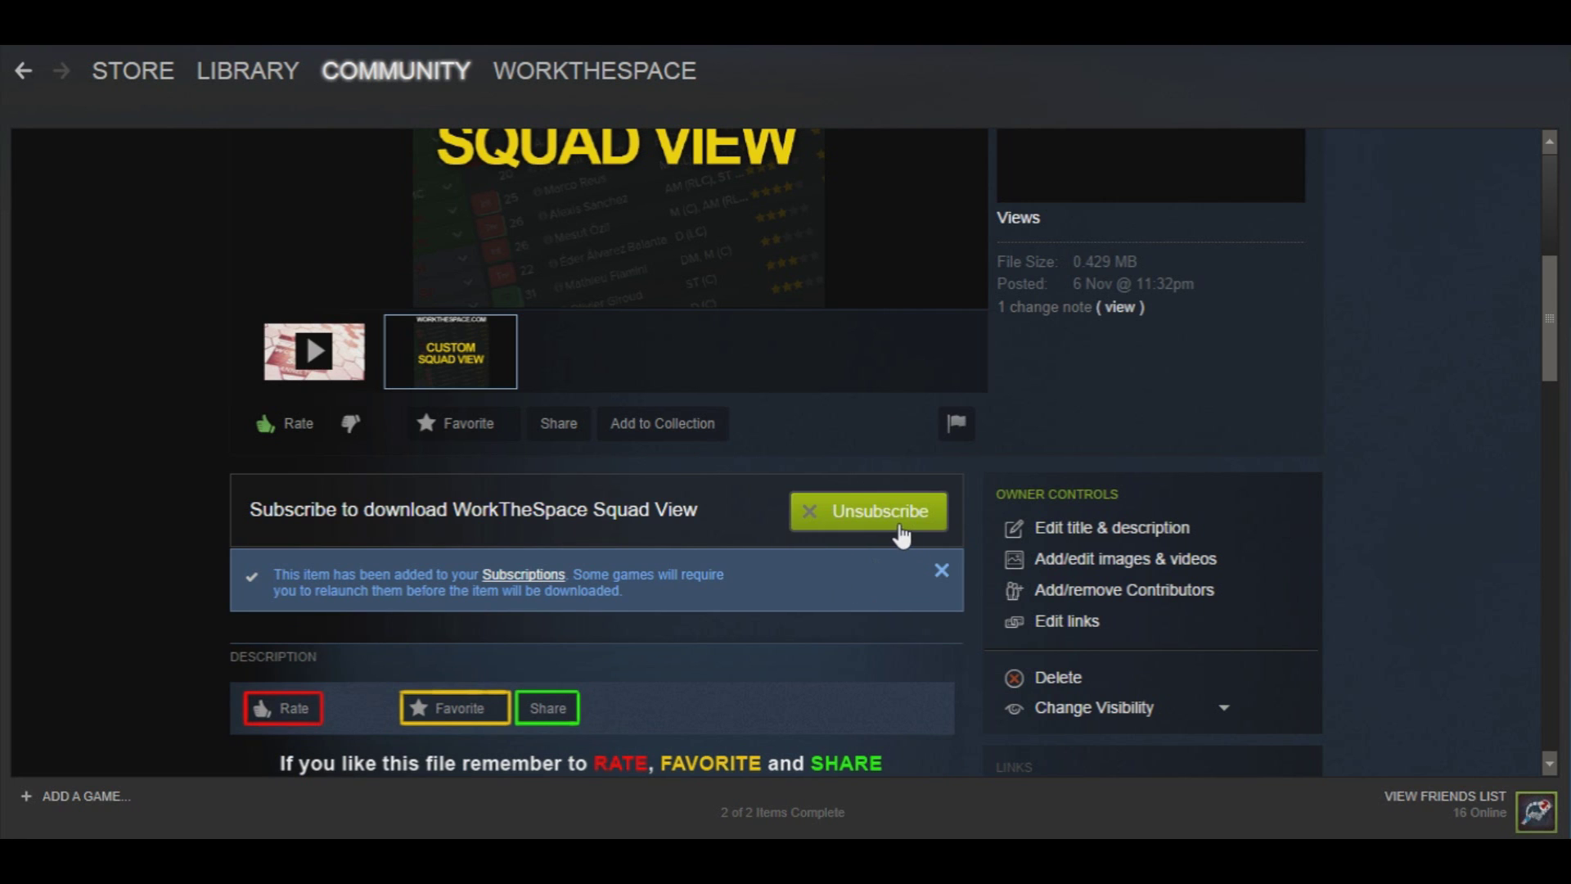
right_click(791, 475)
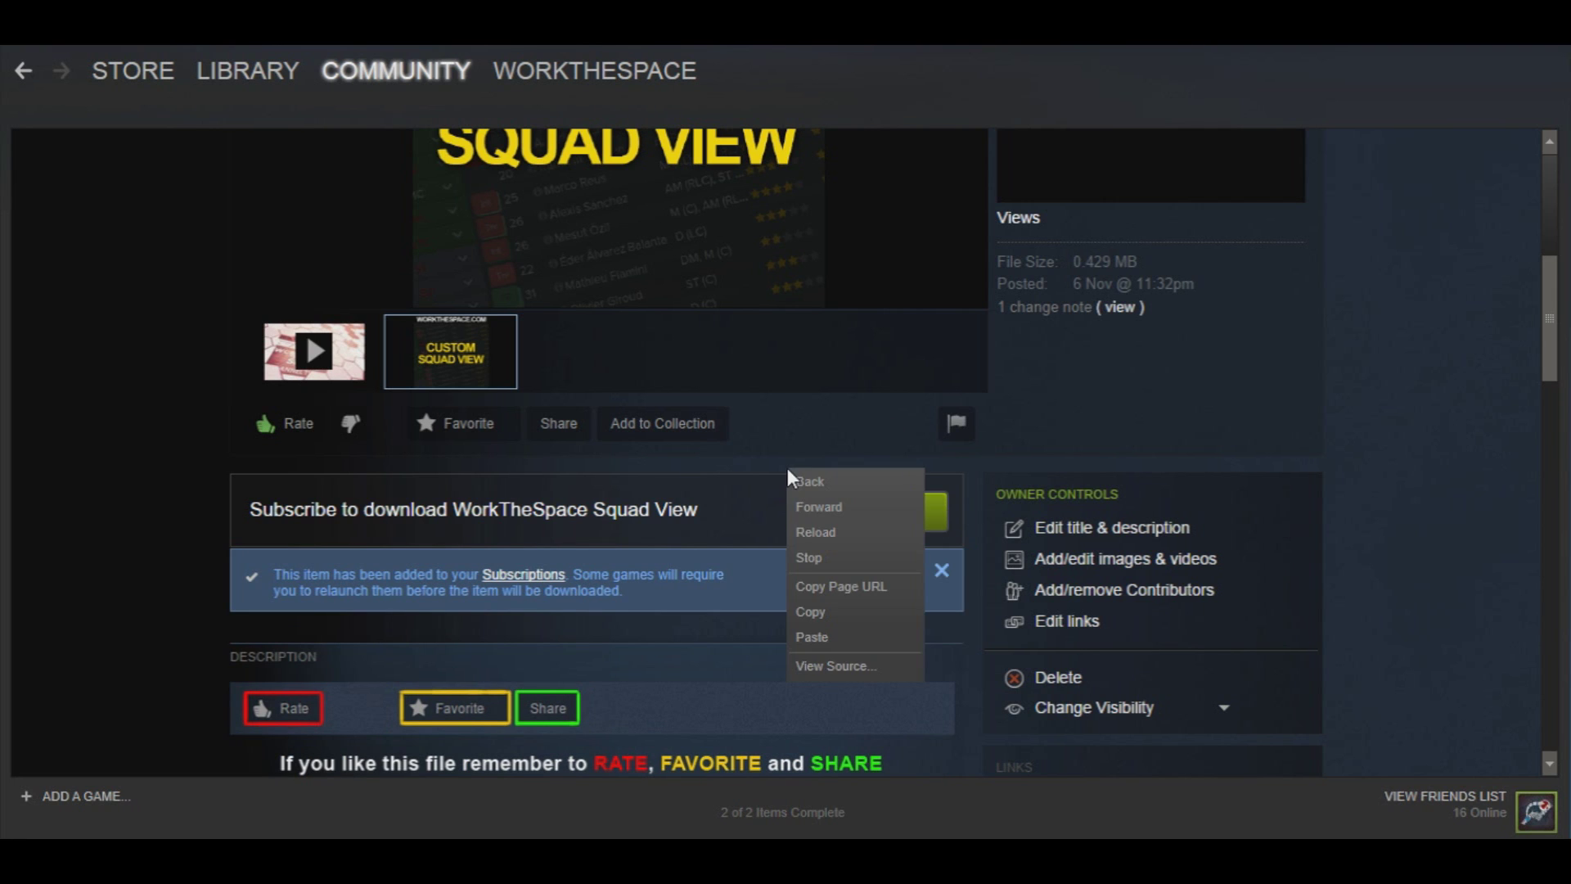
click(775, 422)
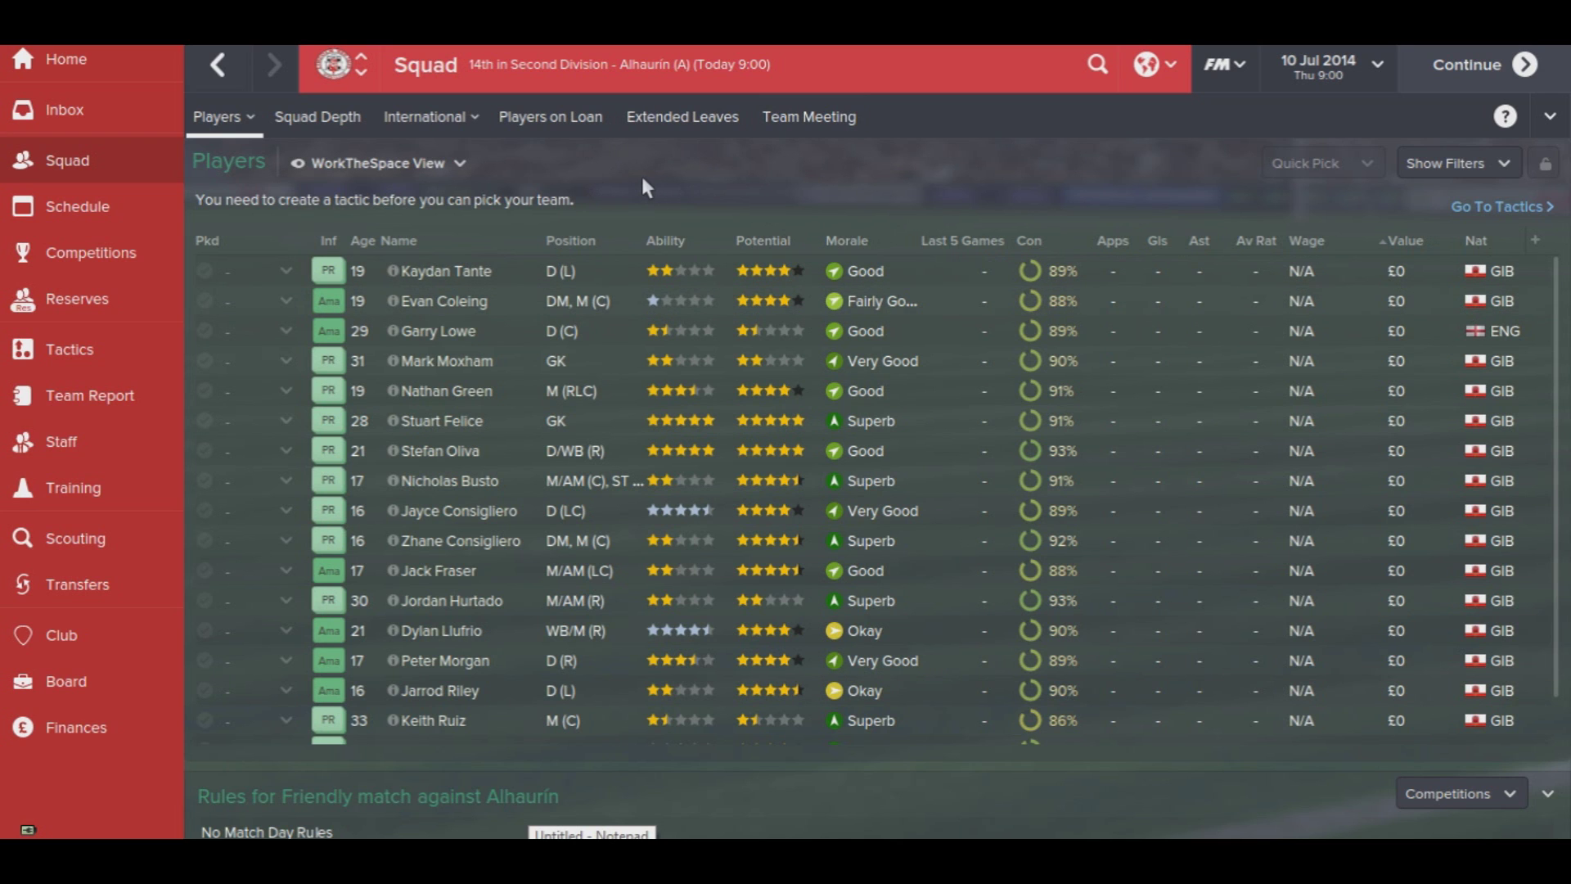
Import and load the saved WorkTheSpace View custom view for the squad player list
click(415, 166)
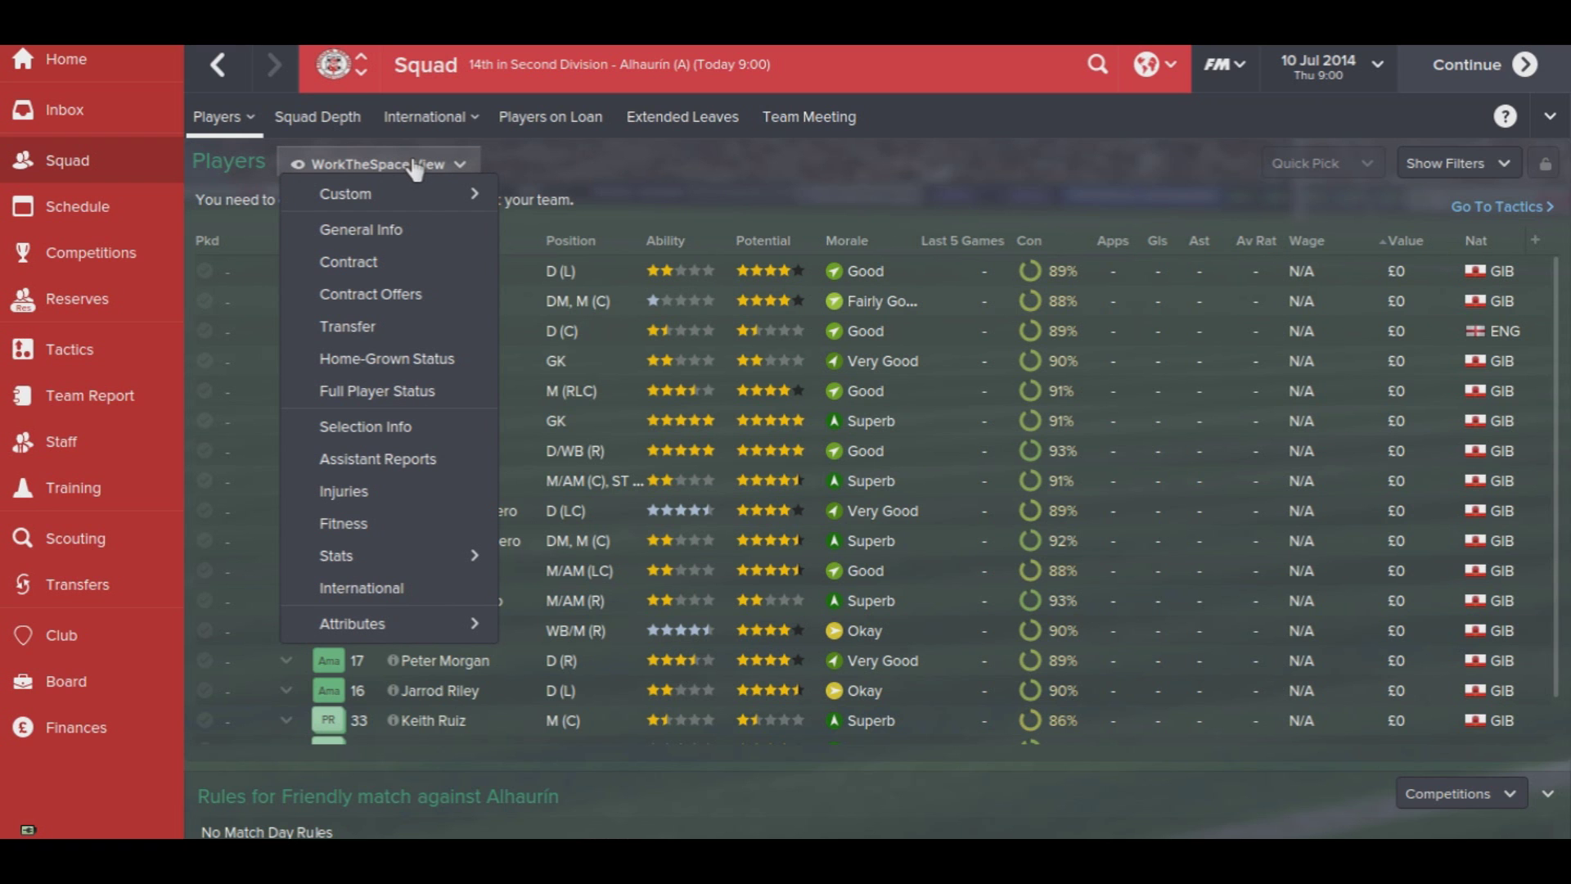
mouse_move(423, 200)
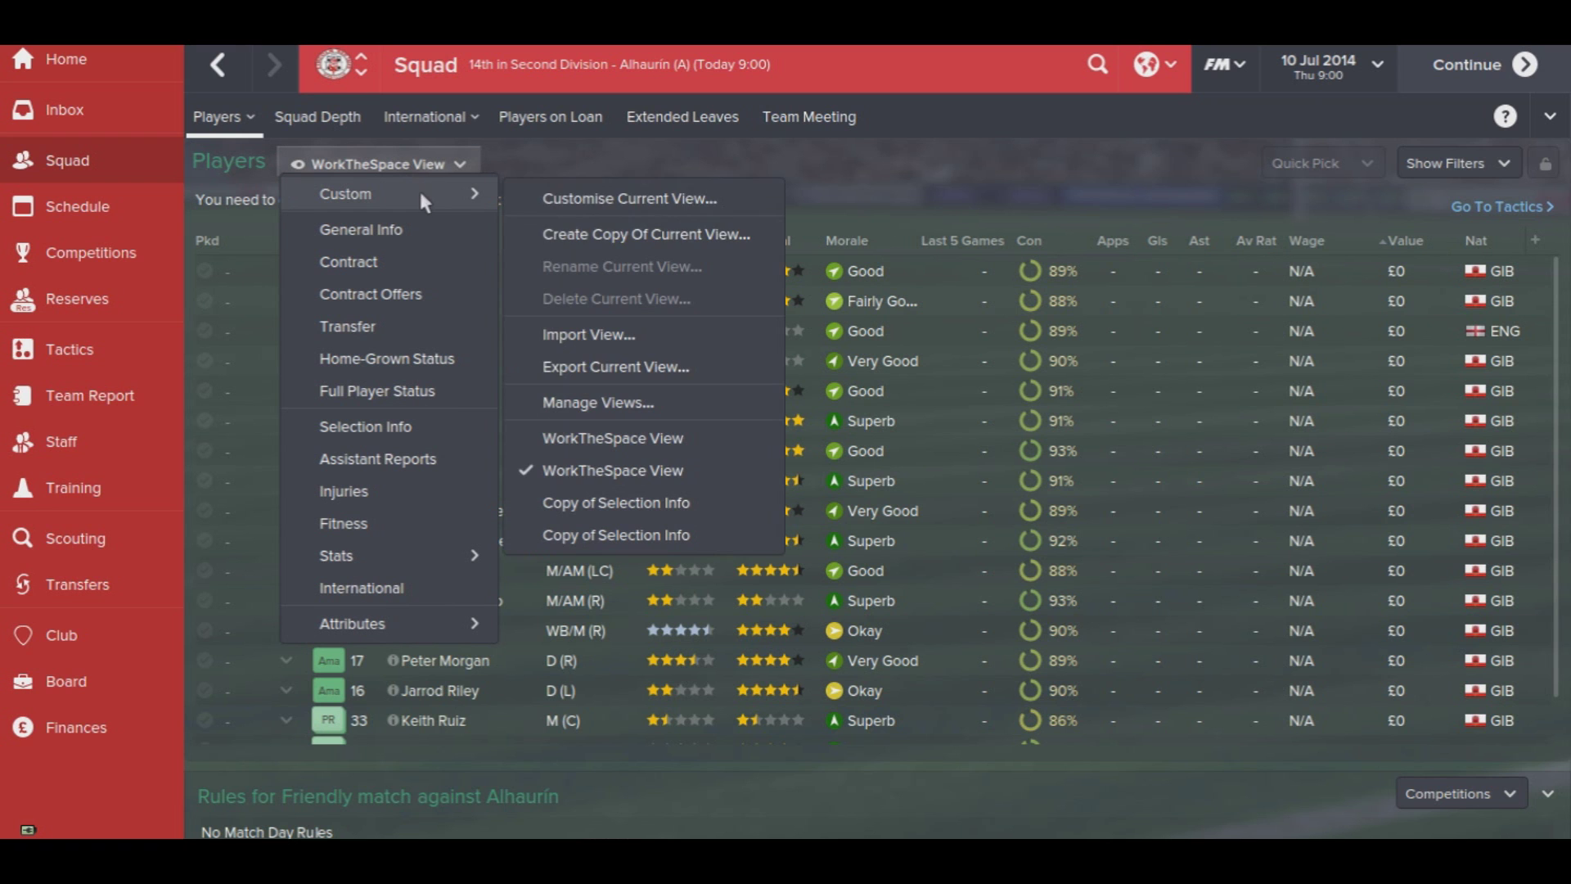
click(585, 335)
click(594, 381)
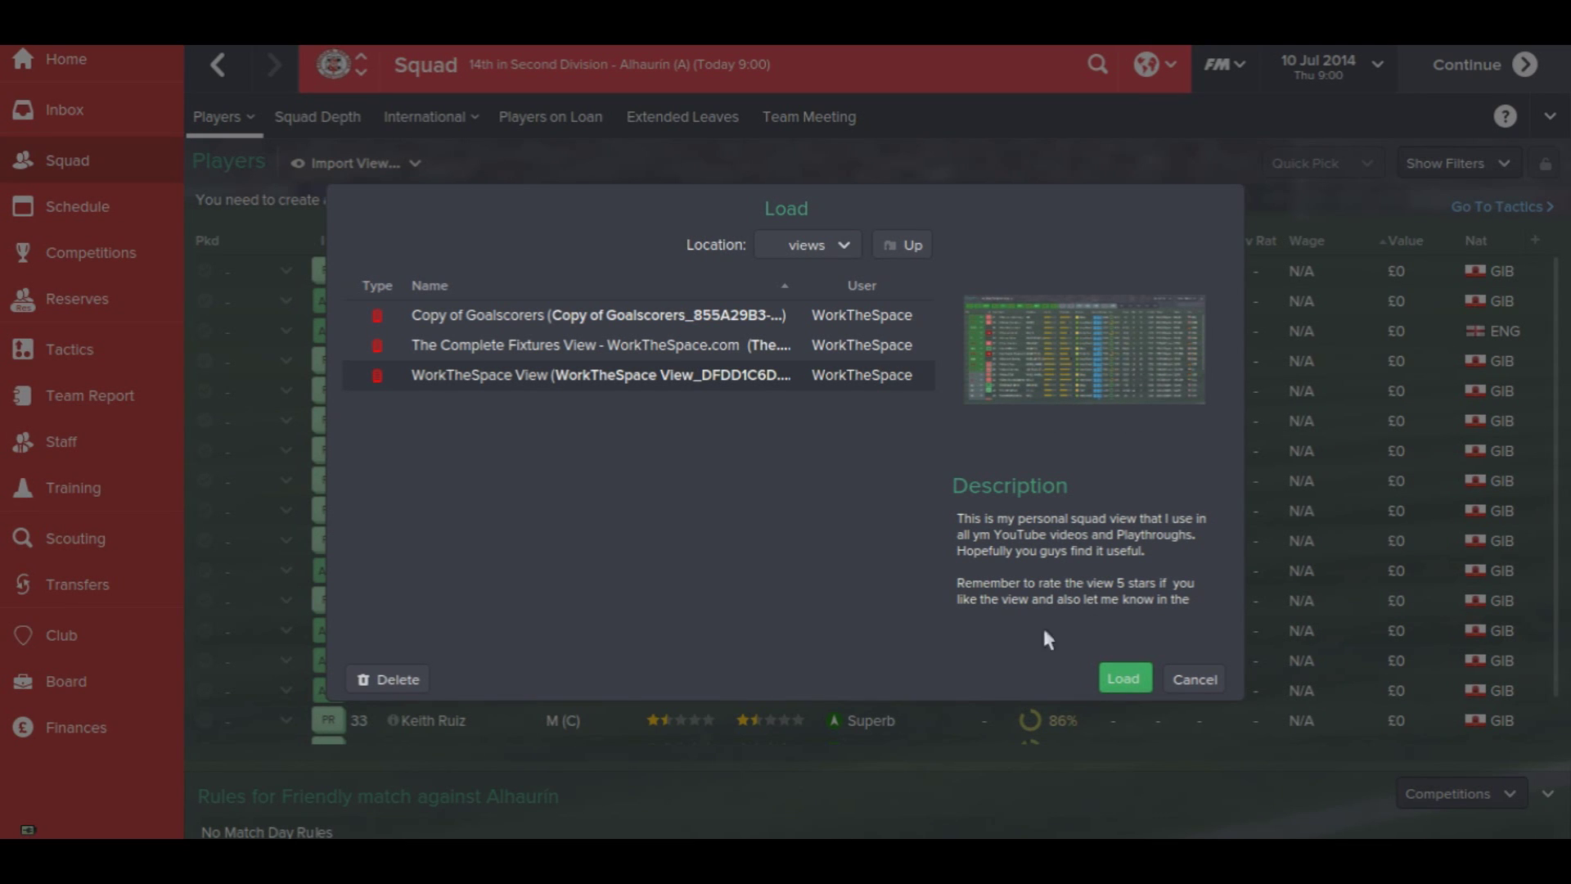
click(1125, 685)
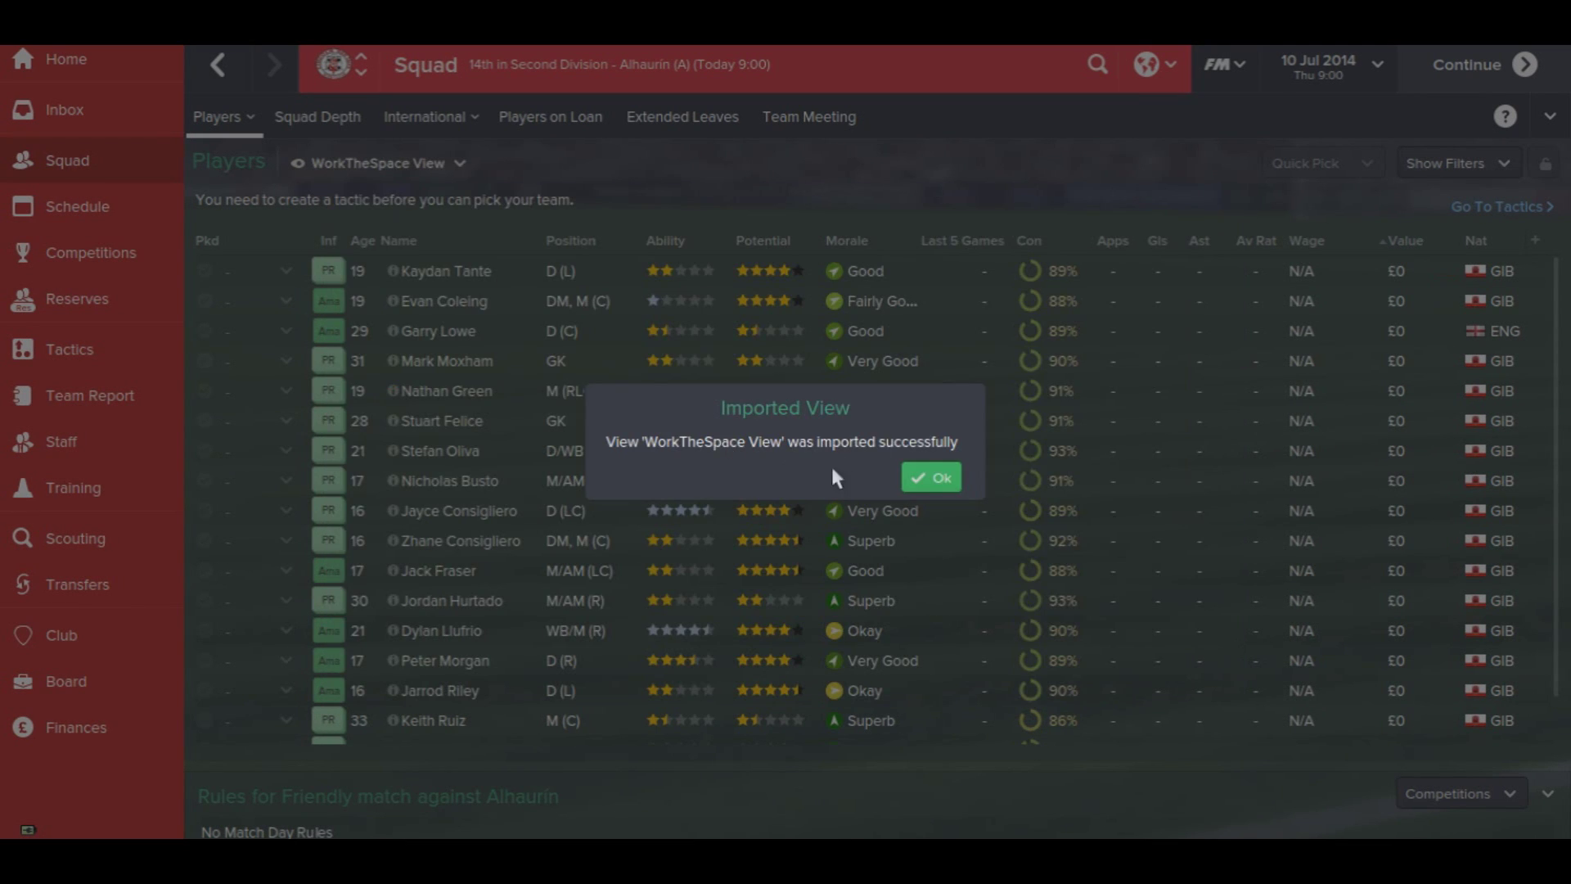
click(920, 478)
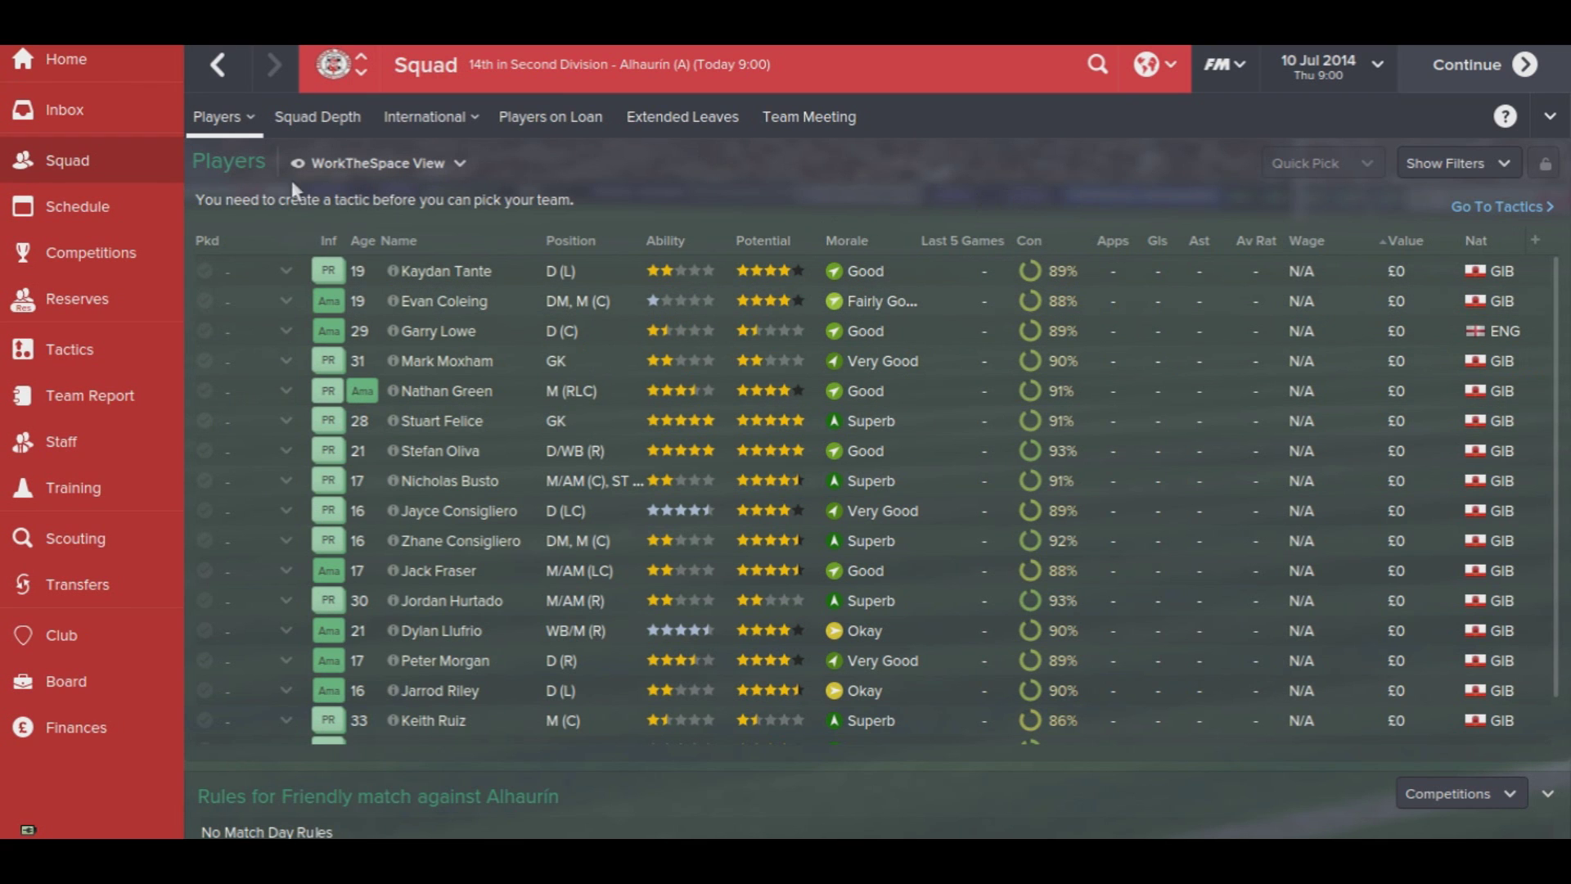
click(639, 787)
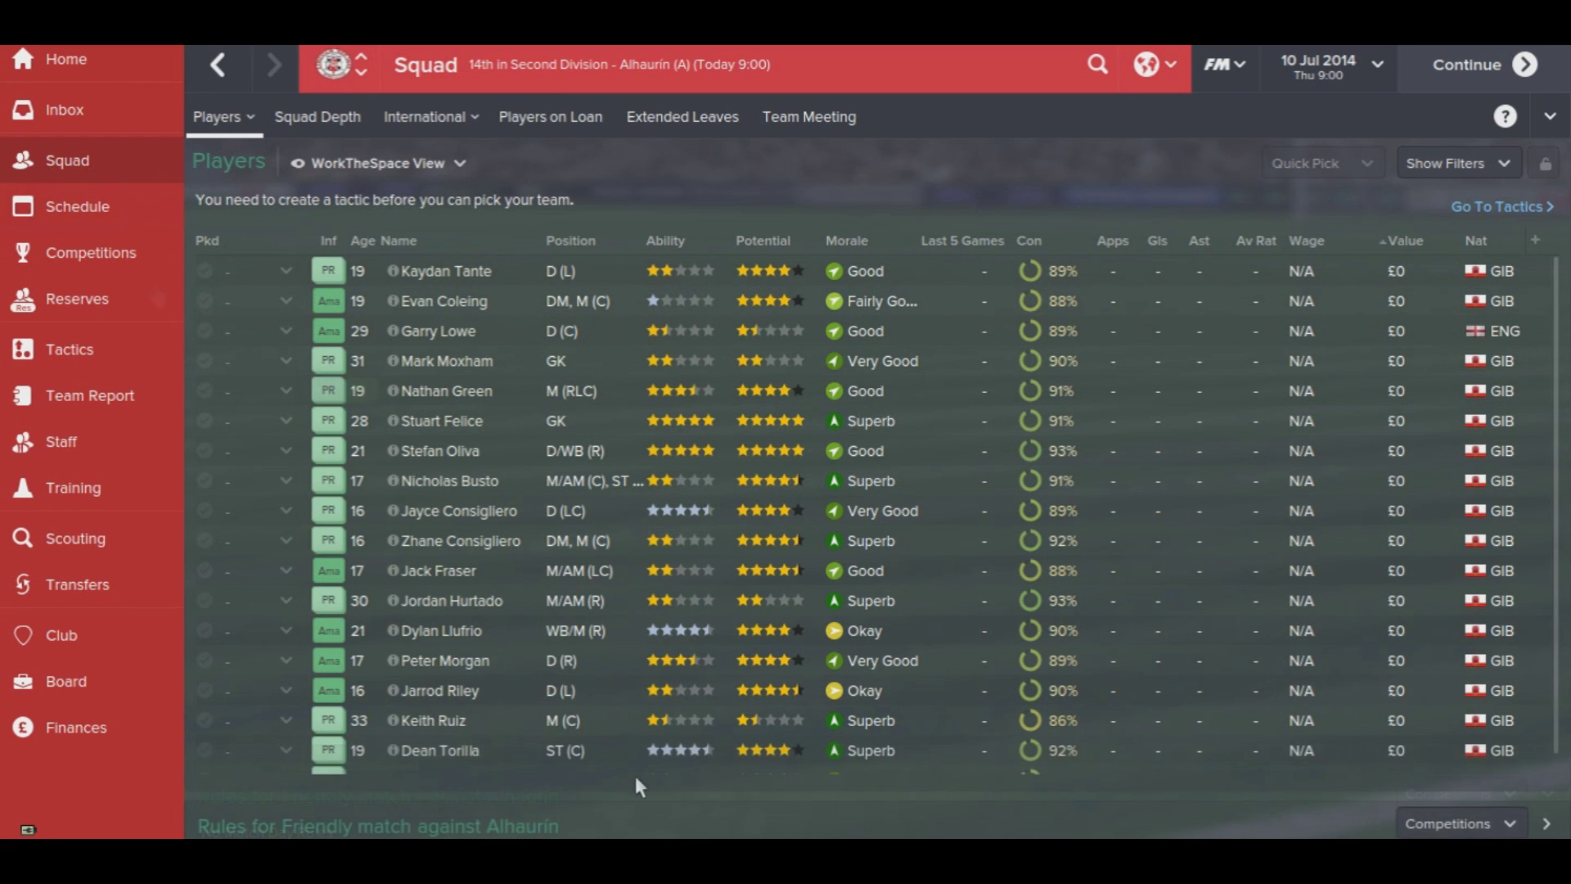
Back in Steam, return to the Workshop item list and scroll down to the Gibraltar item
mouse_move(443, 812)
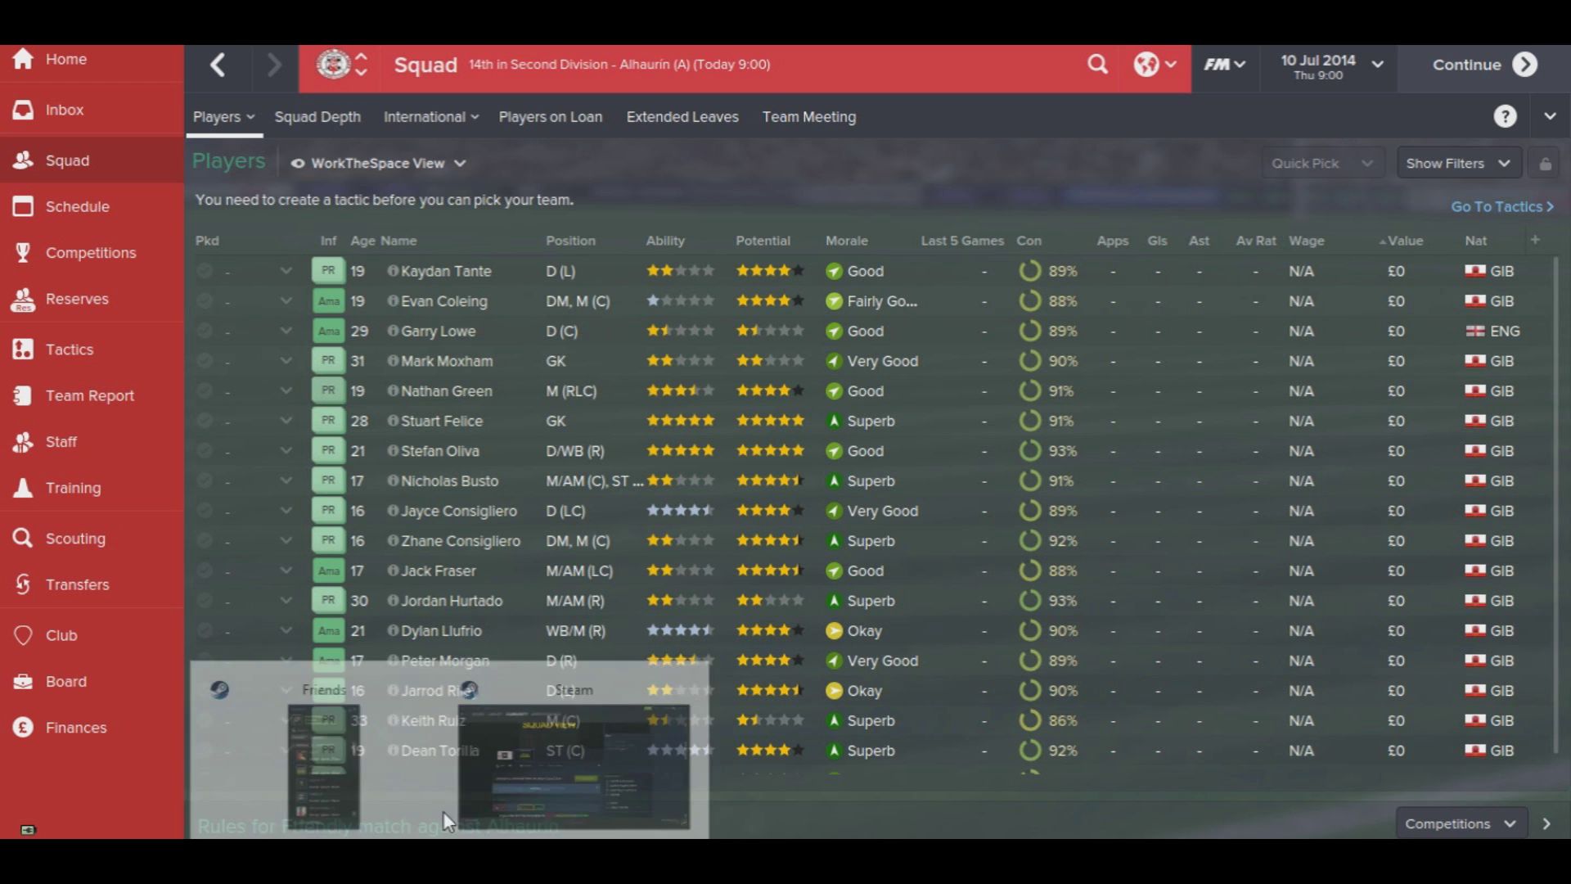
click(527, 705)
click(20, 74)
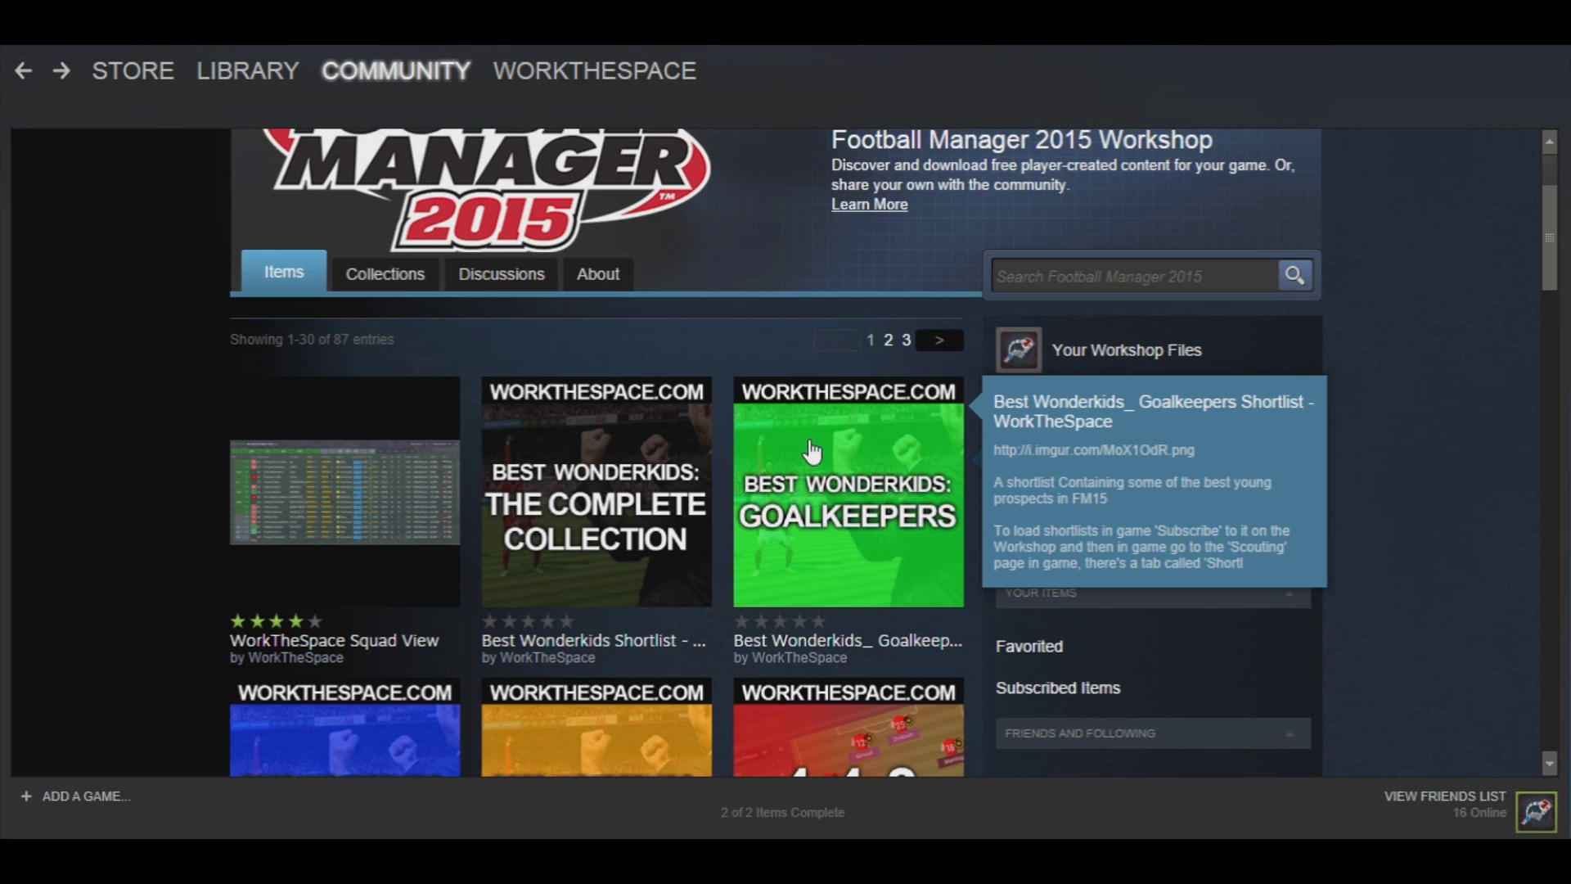
scroll(708, 526, down, 2)
scroll(695, 521, down, 4)
scroll(690, 518, down, 2)
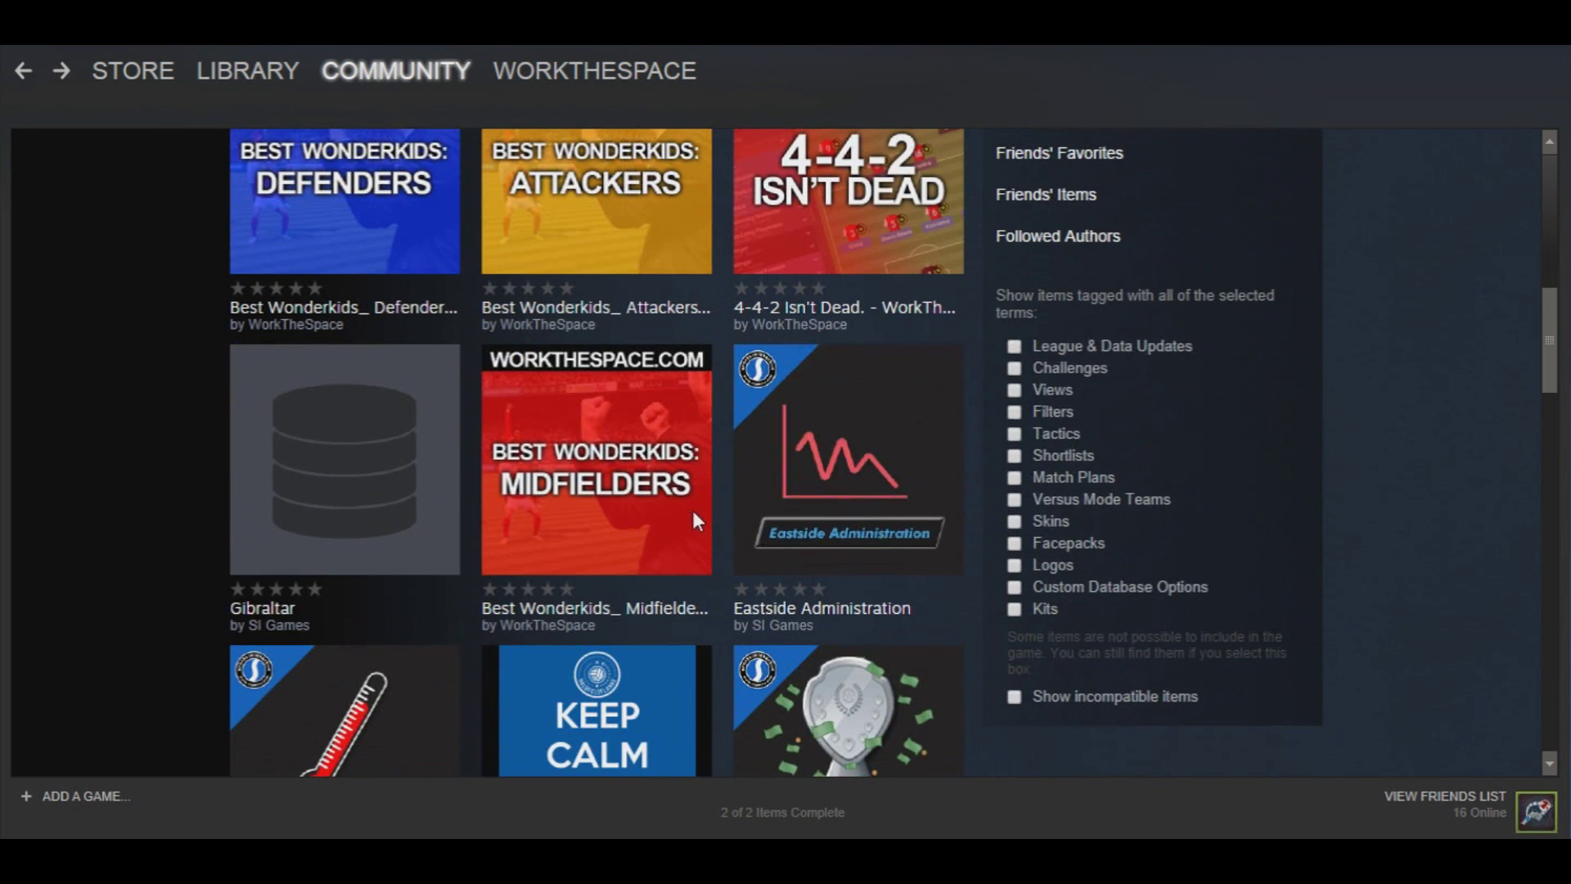
scroll(459, 466, down, 1)
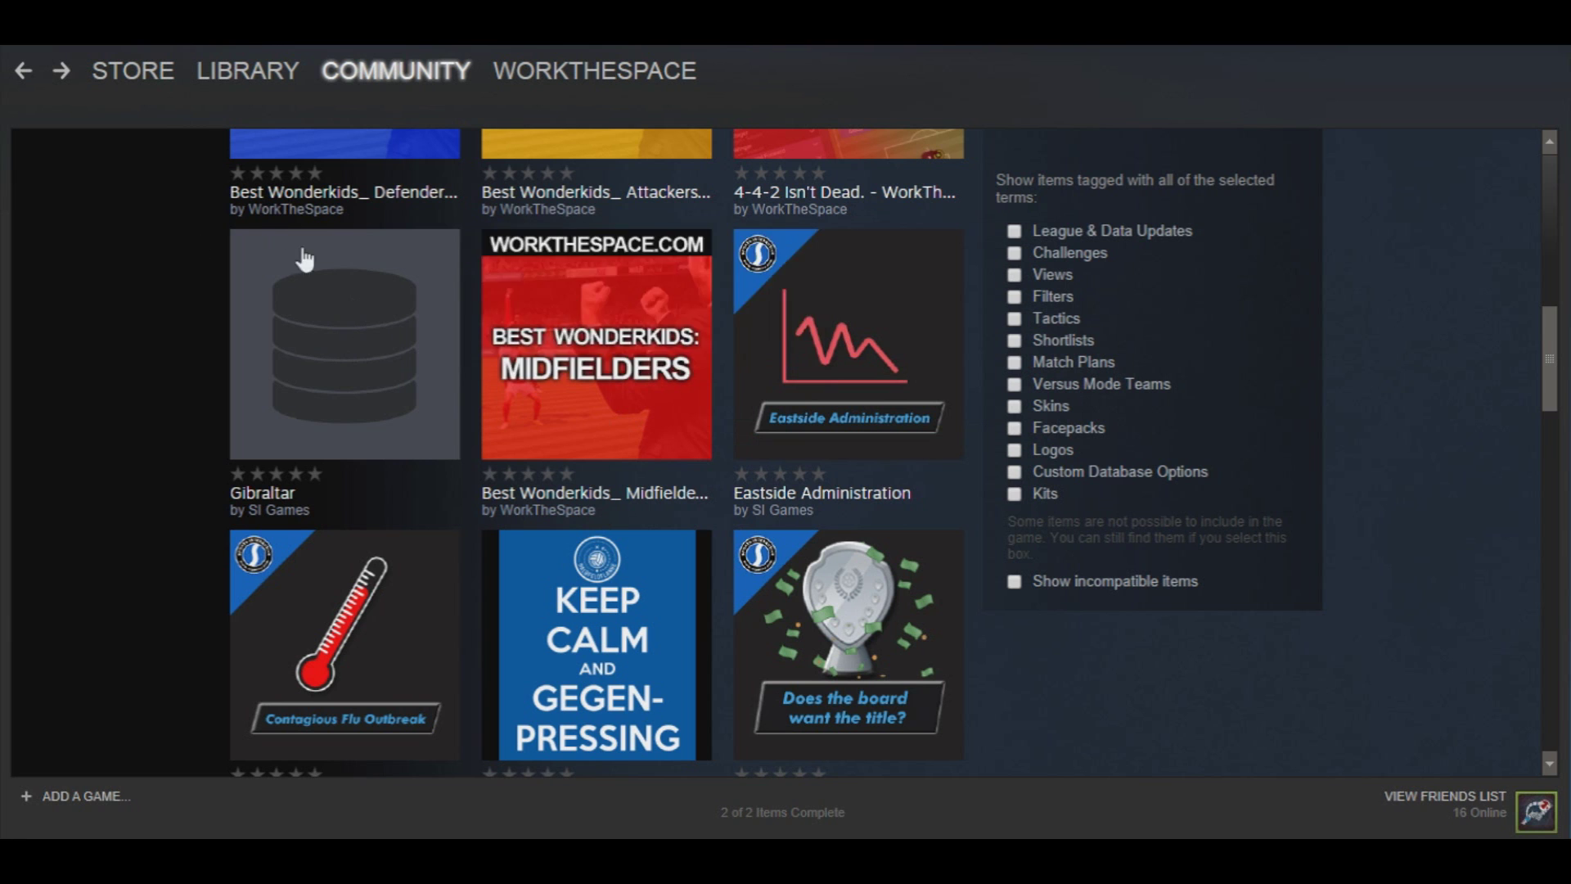
Check the Gibraltar league file page shows Subscribed, glance at comments, and return to the grid
click(398, 292)
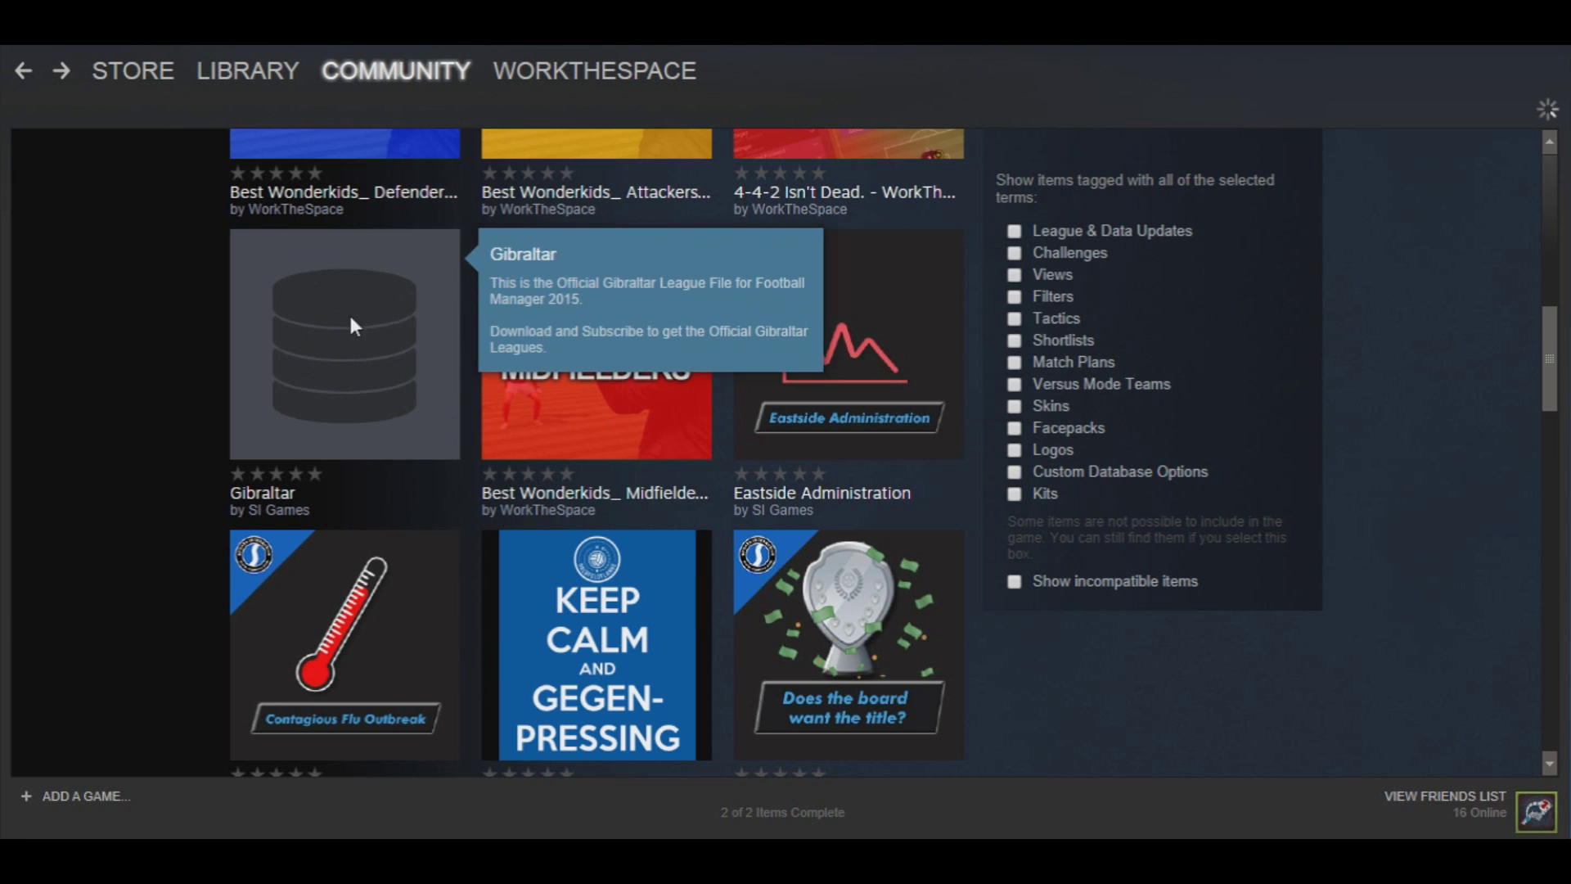
scroll(957, 429, down, 2)
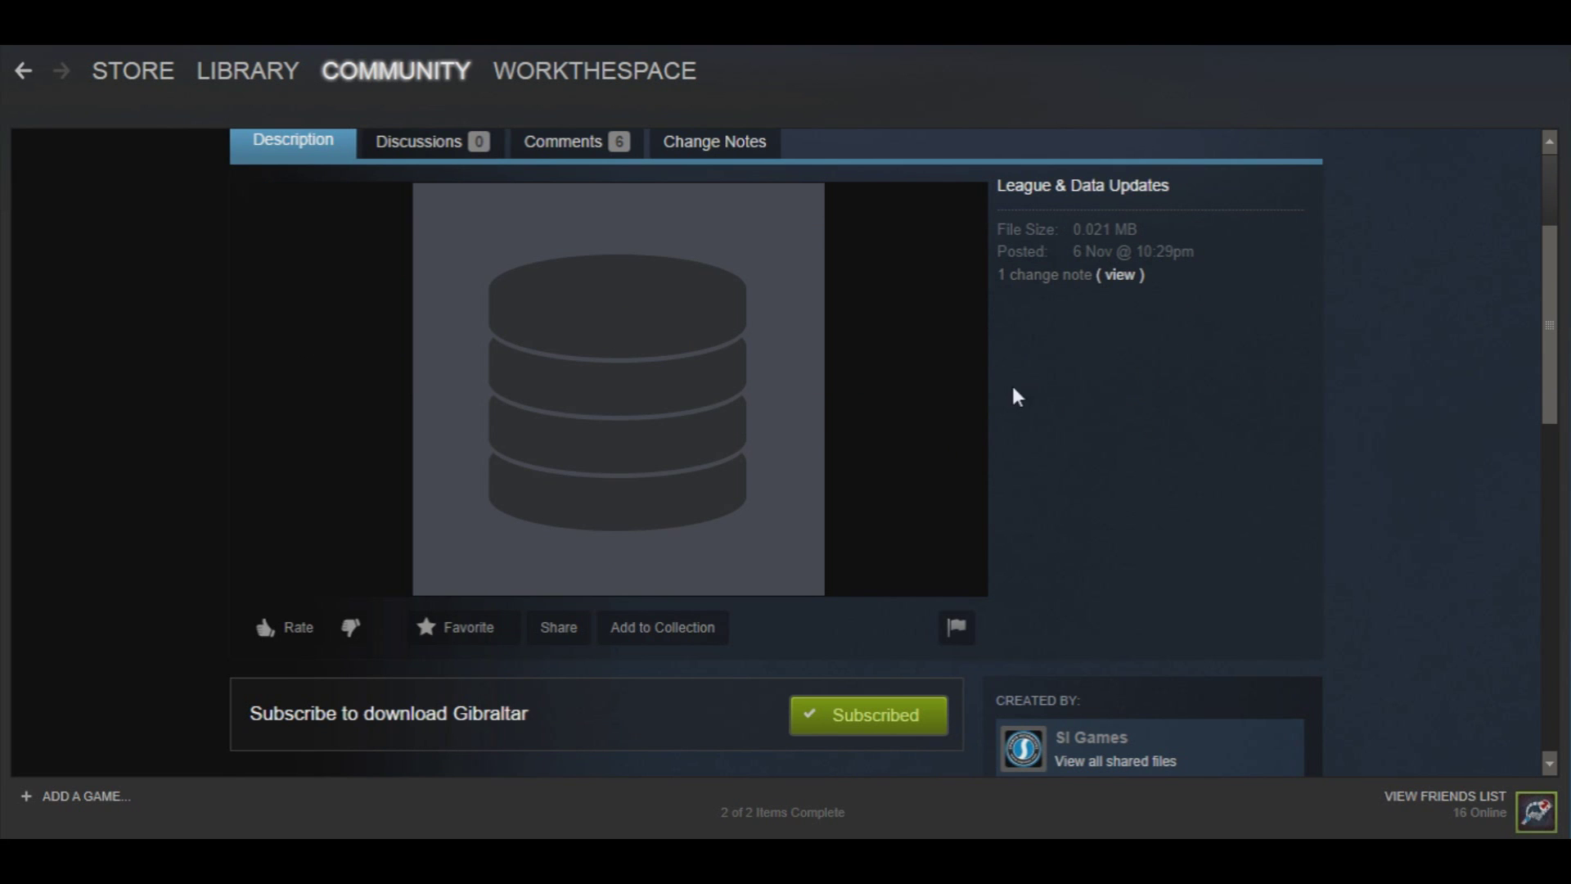
click(565, 142)
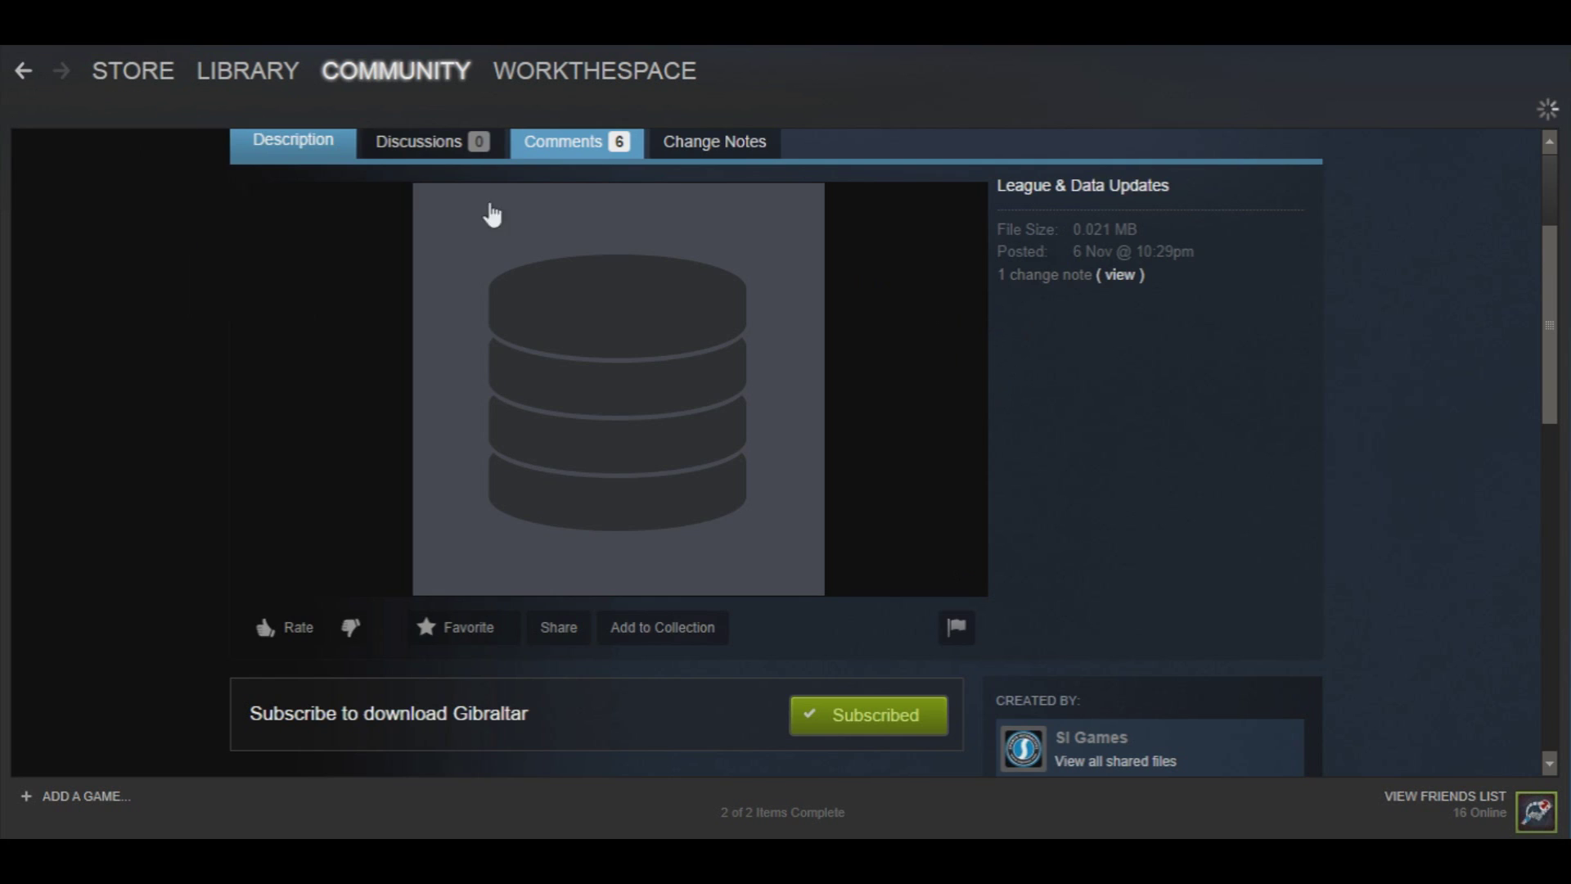
key(alt+Left)
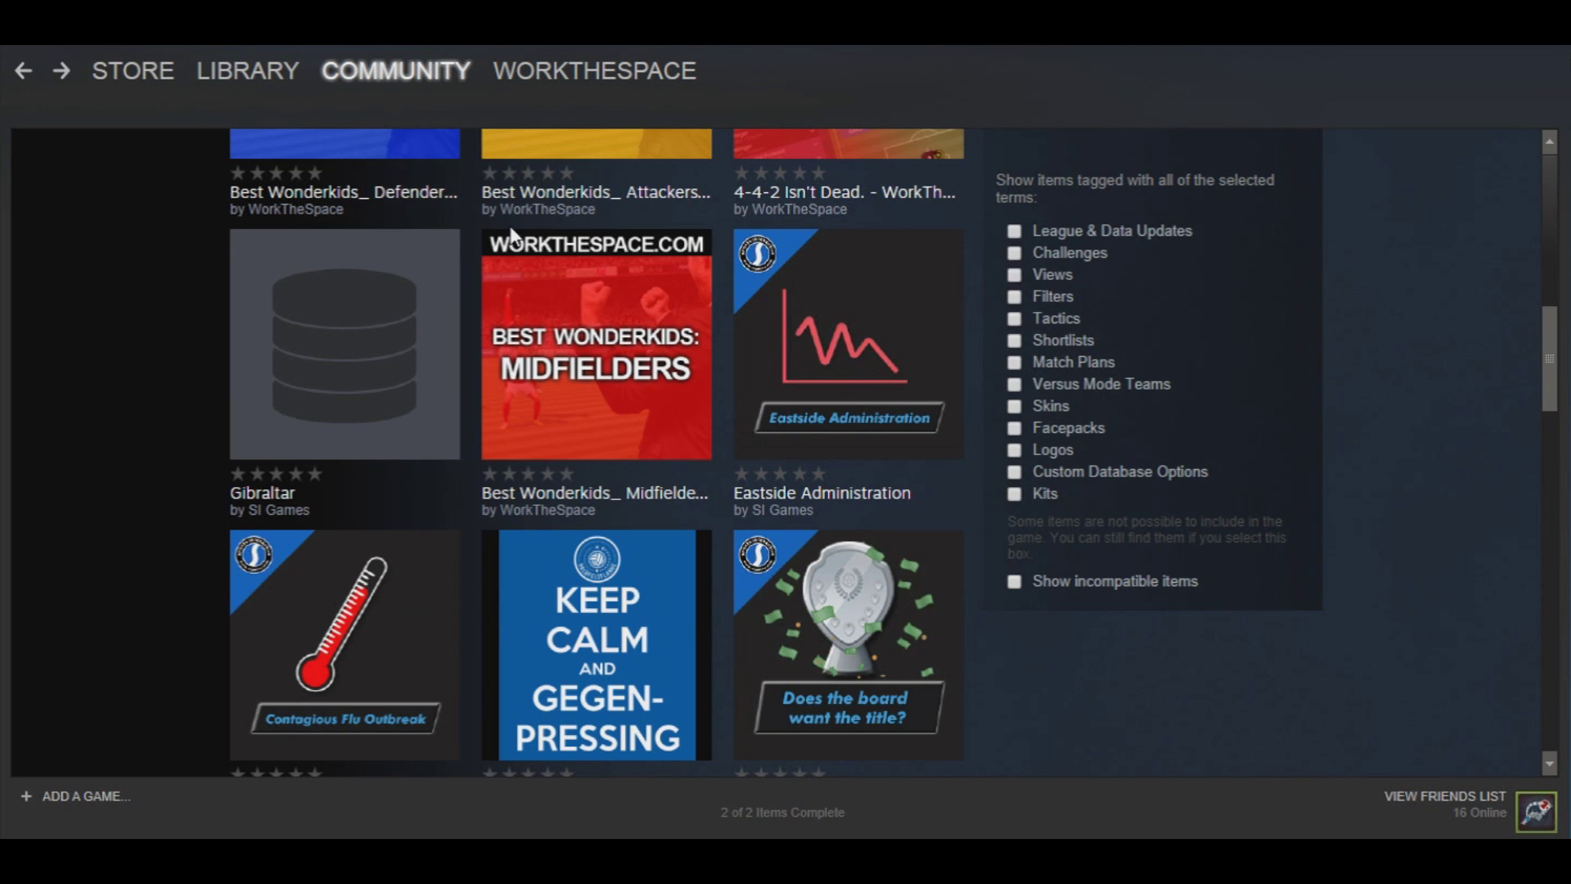
In Football Manager 2015, open the Scouting shortlist screen
click(508, 851)
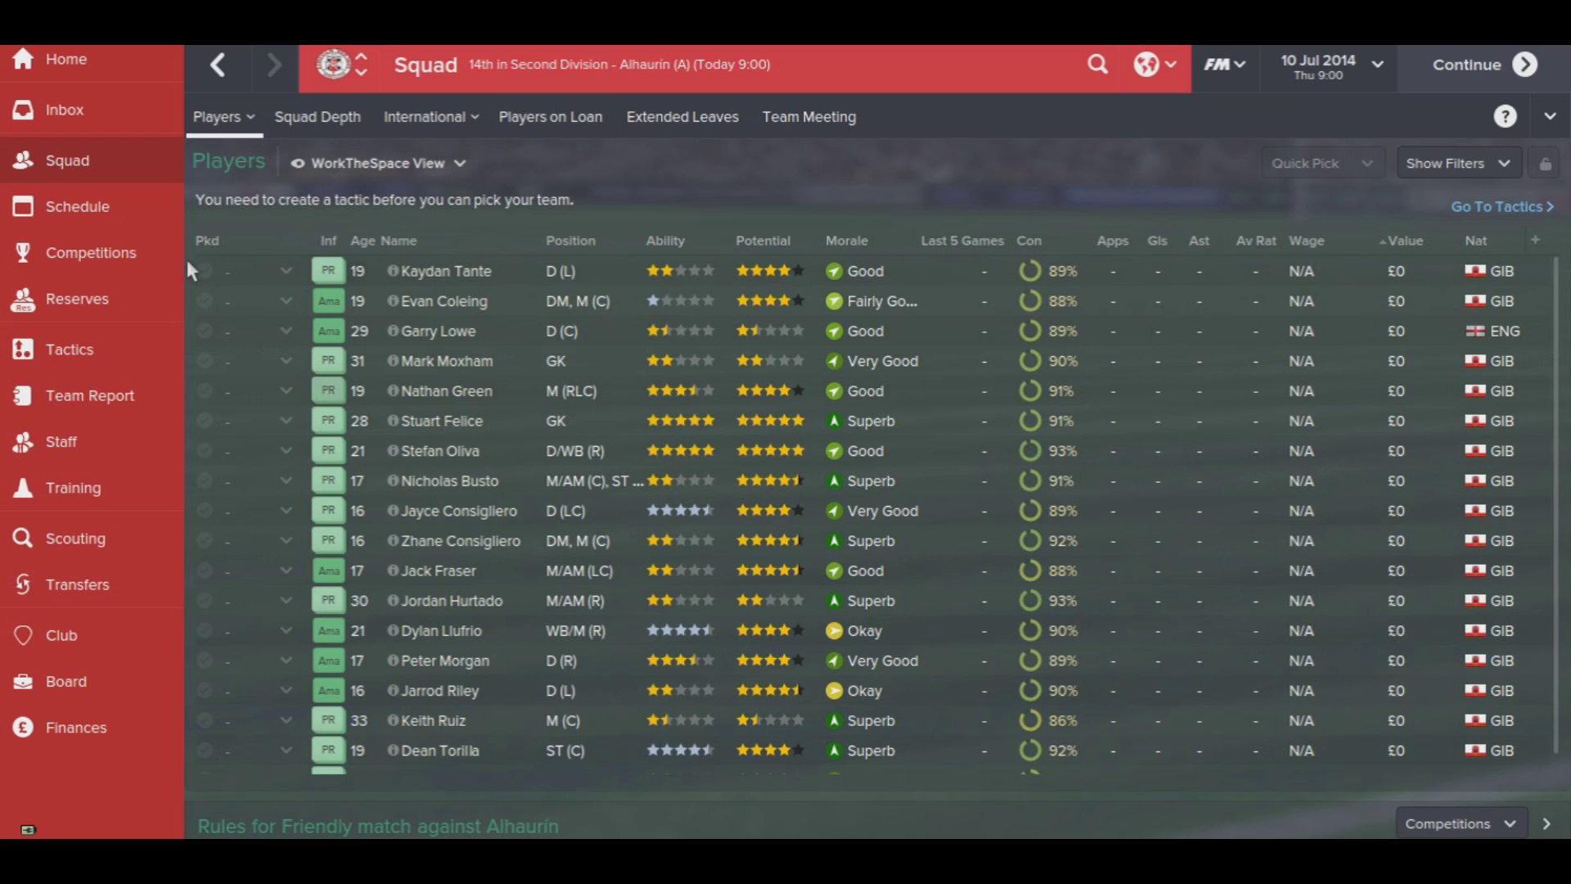
click(135, 357)
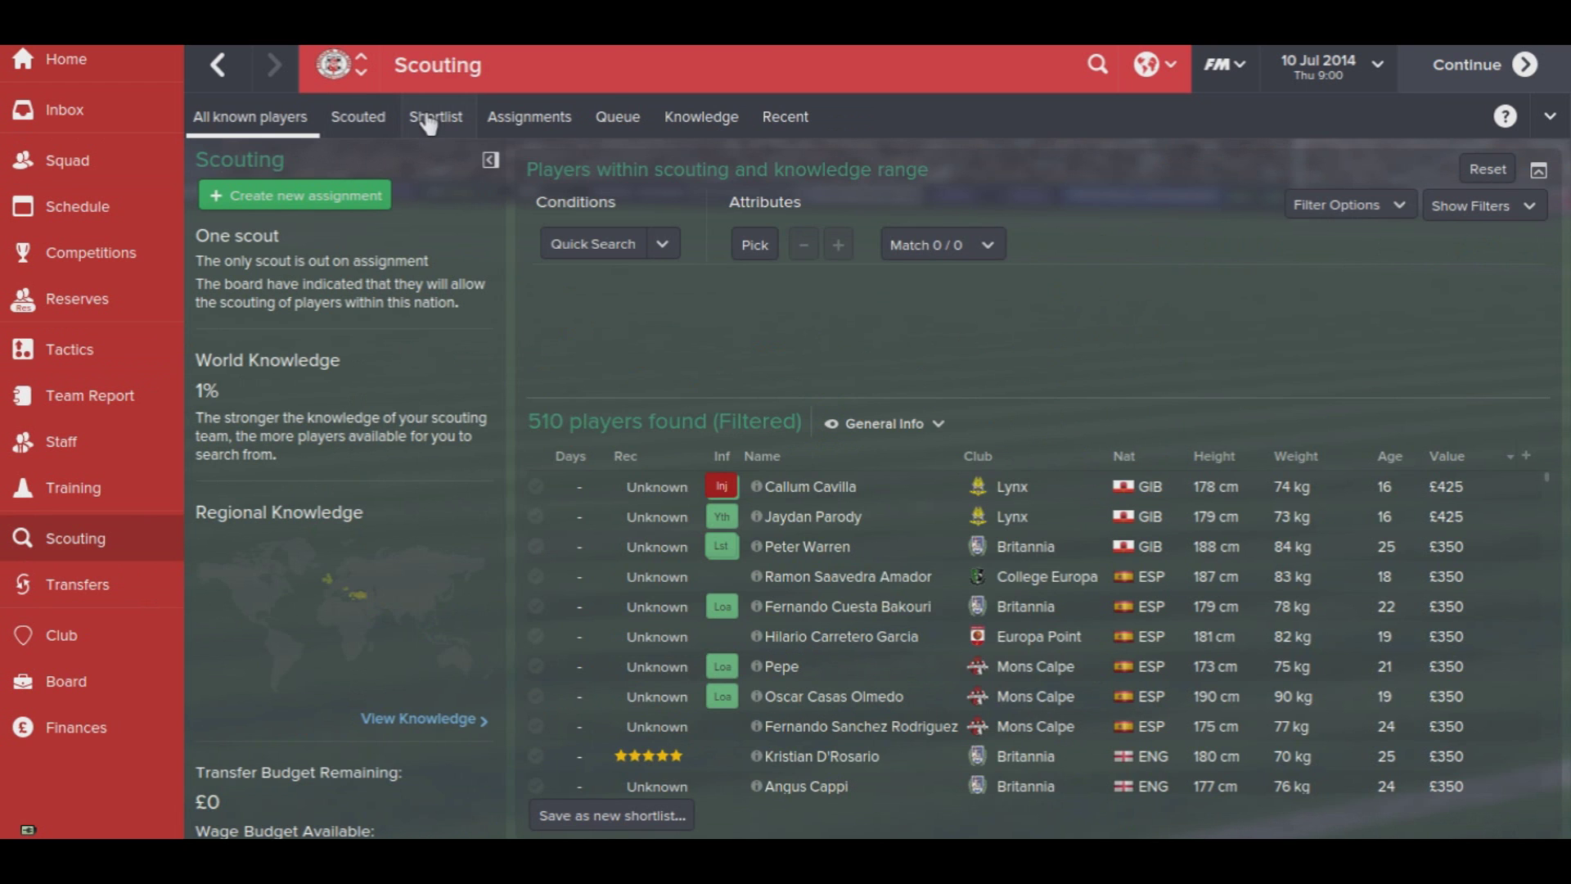
click(429, 123)
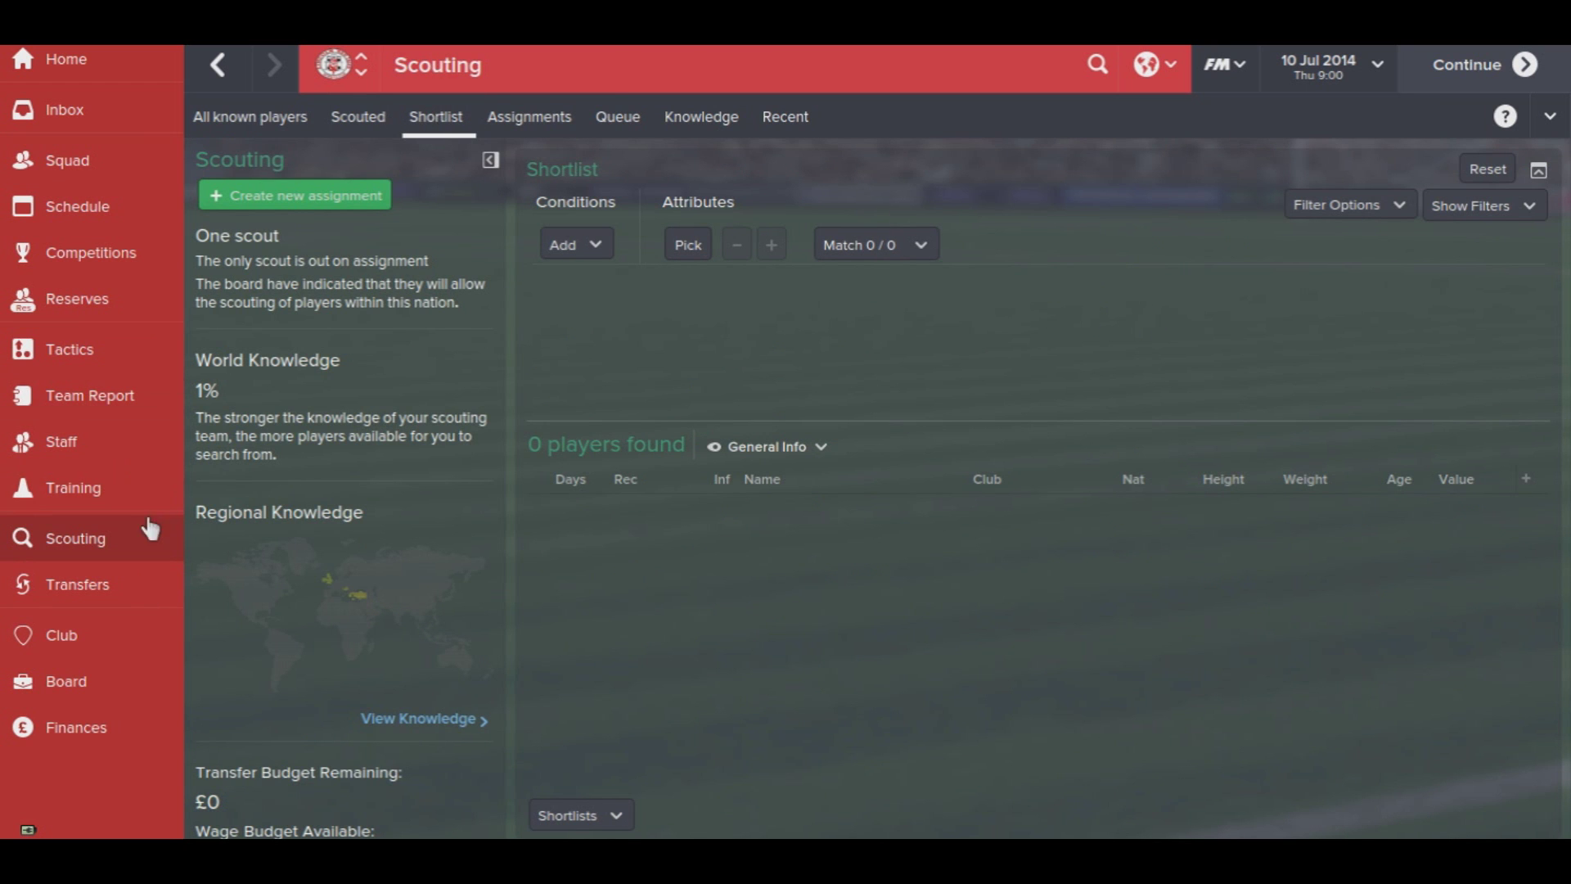
Start a shortlist import, select the Best Young Defenders file, and switch back to Steam
click(565, 817)
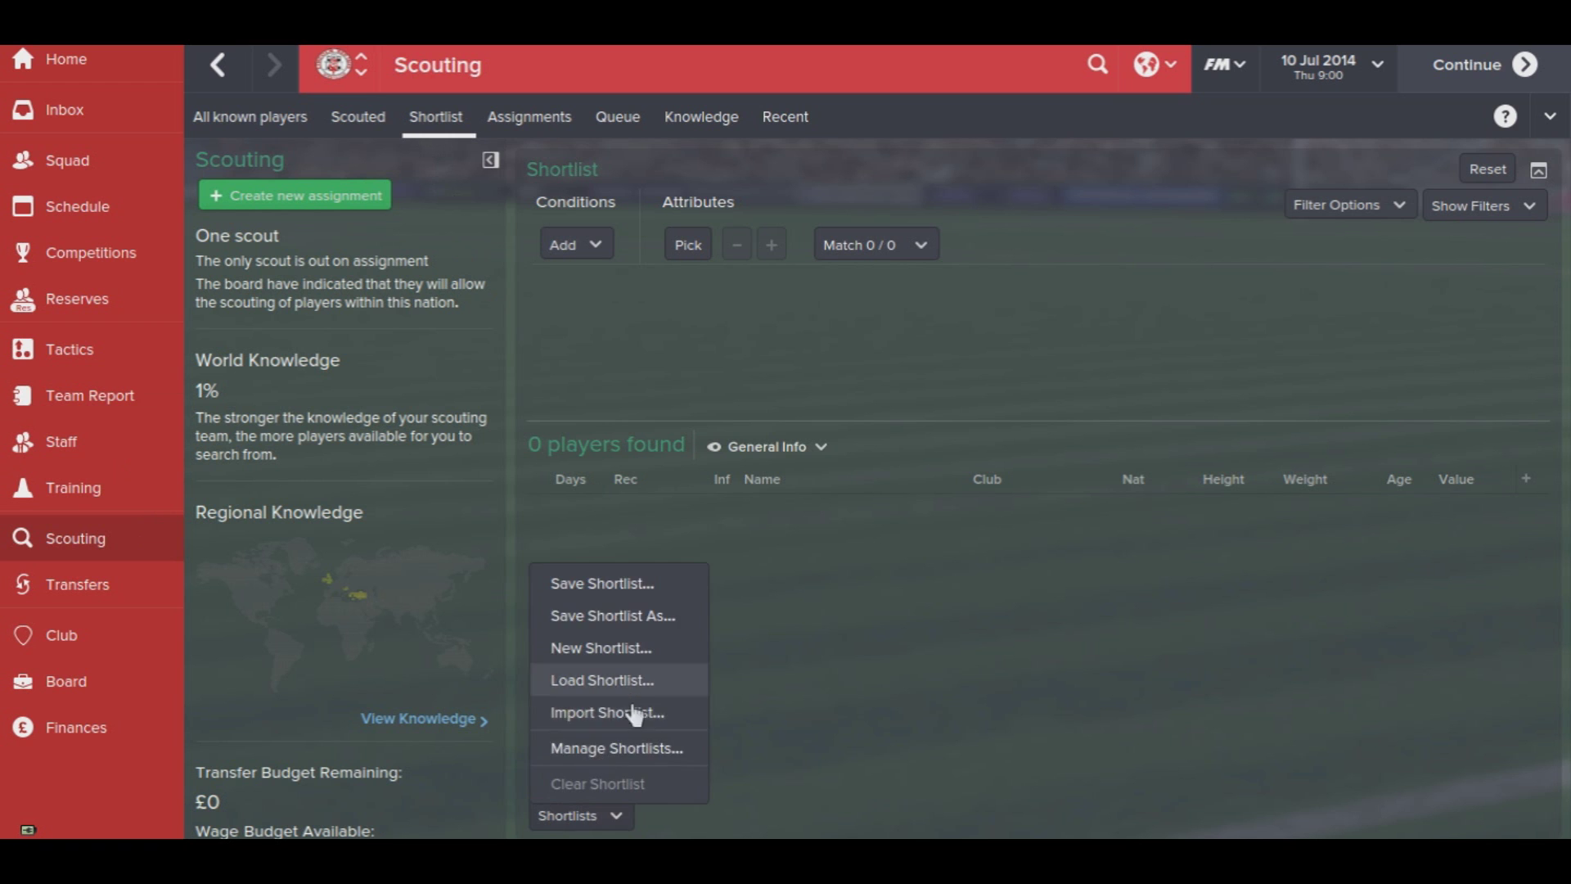
click(630, 713)
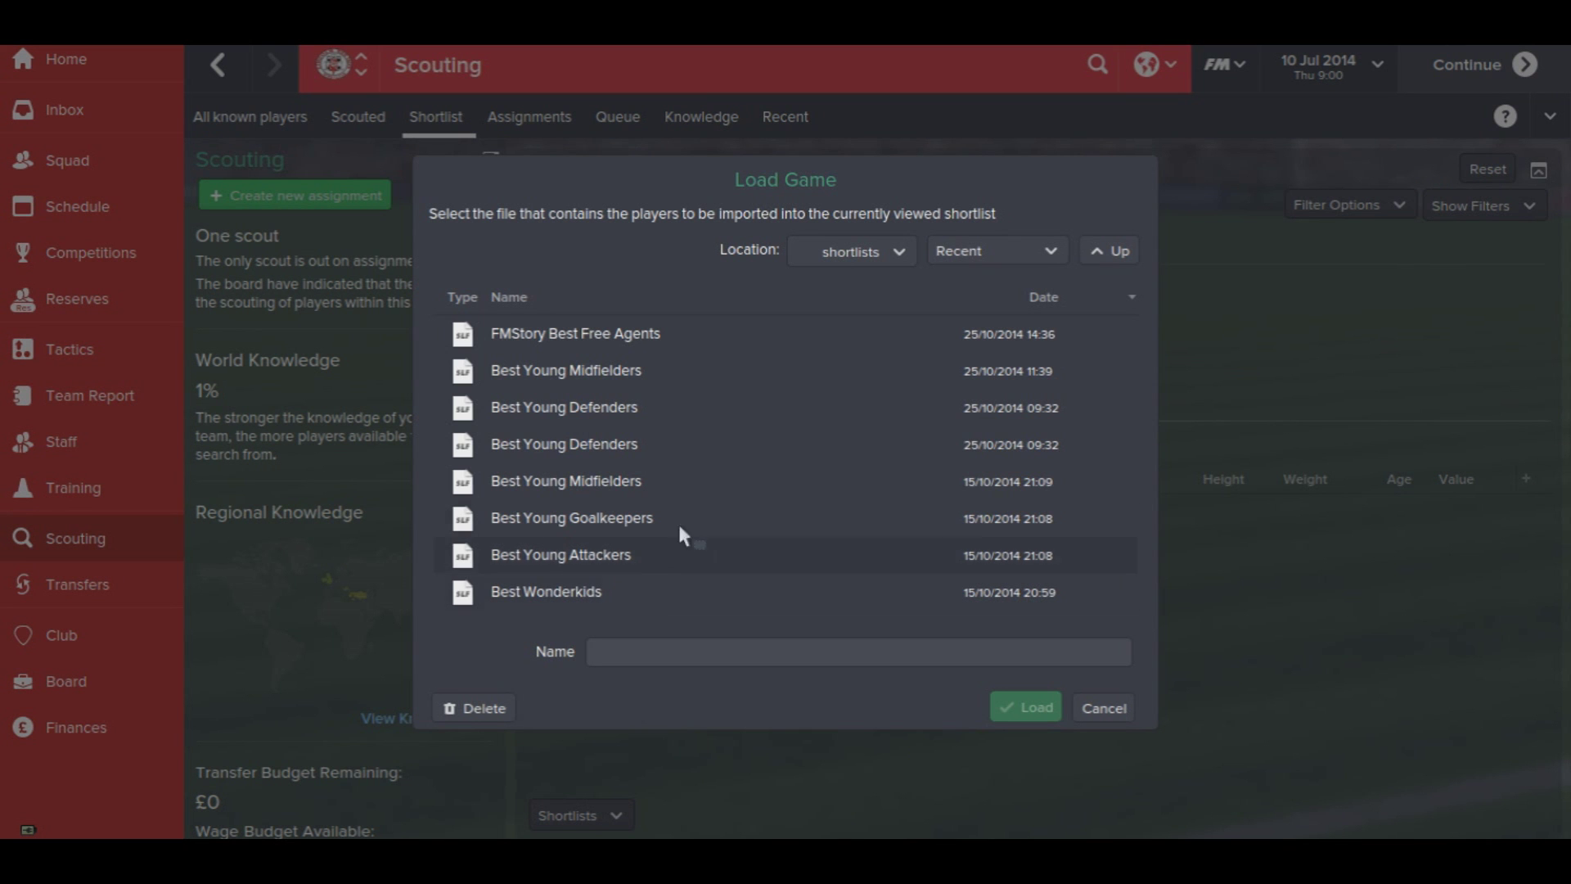
click(701, 370)
click(705, 403)
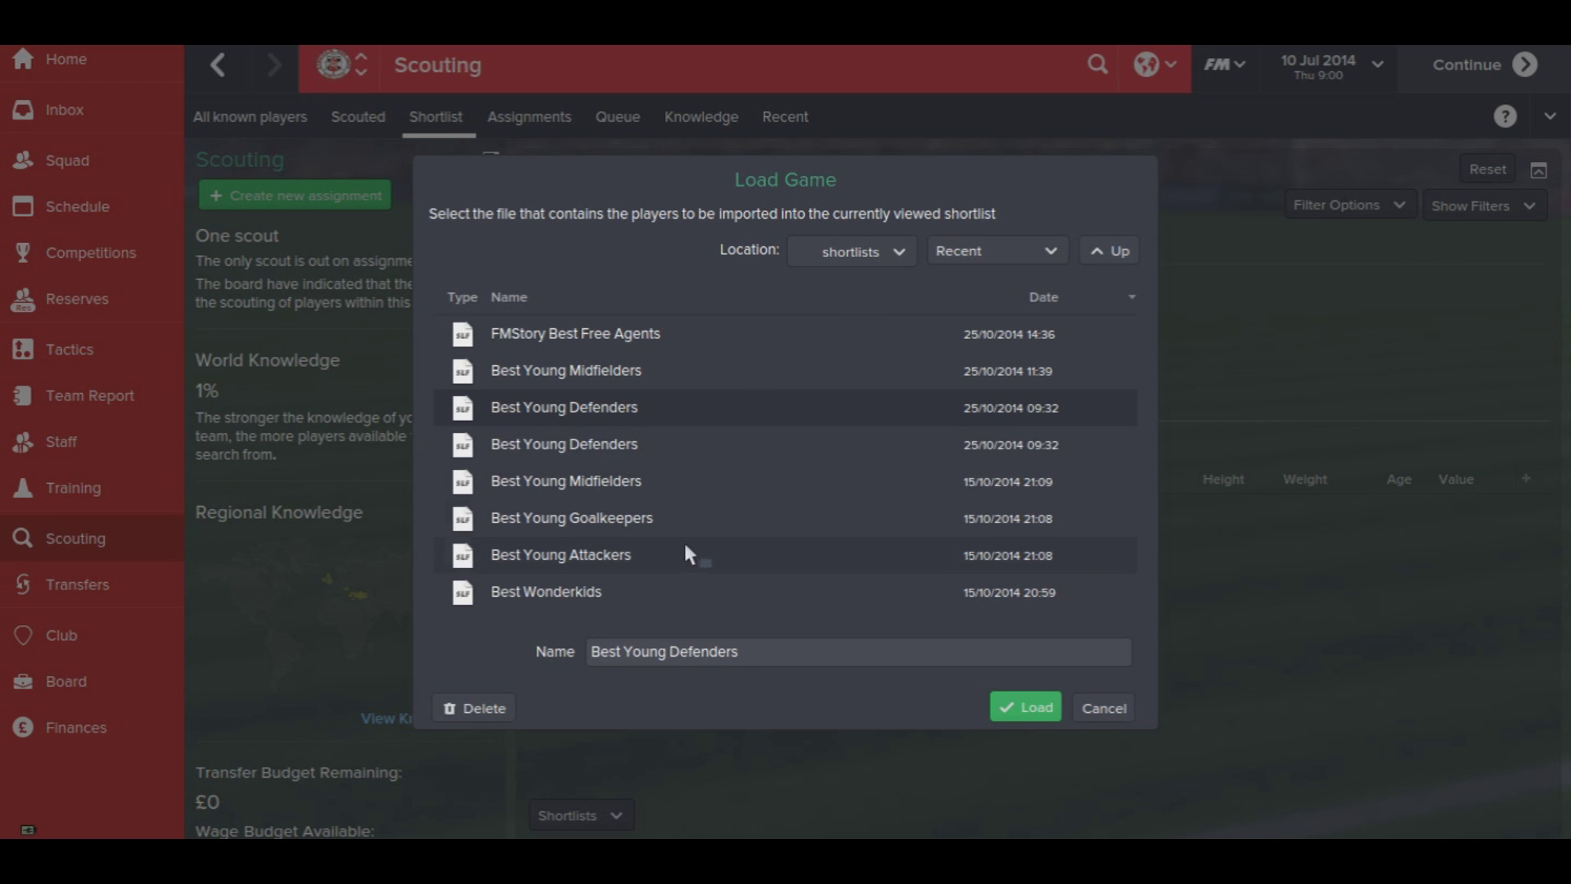
click(613, 442)
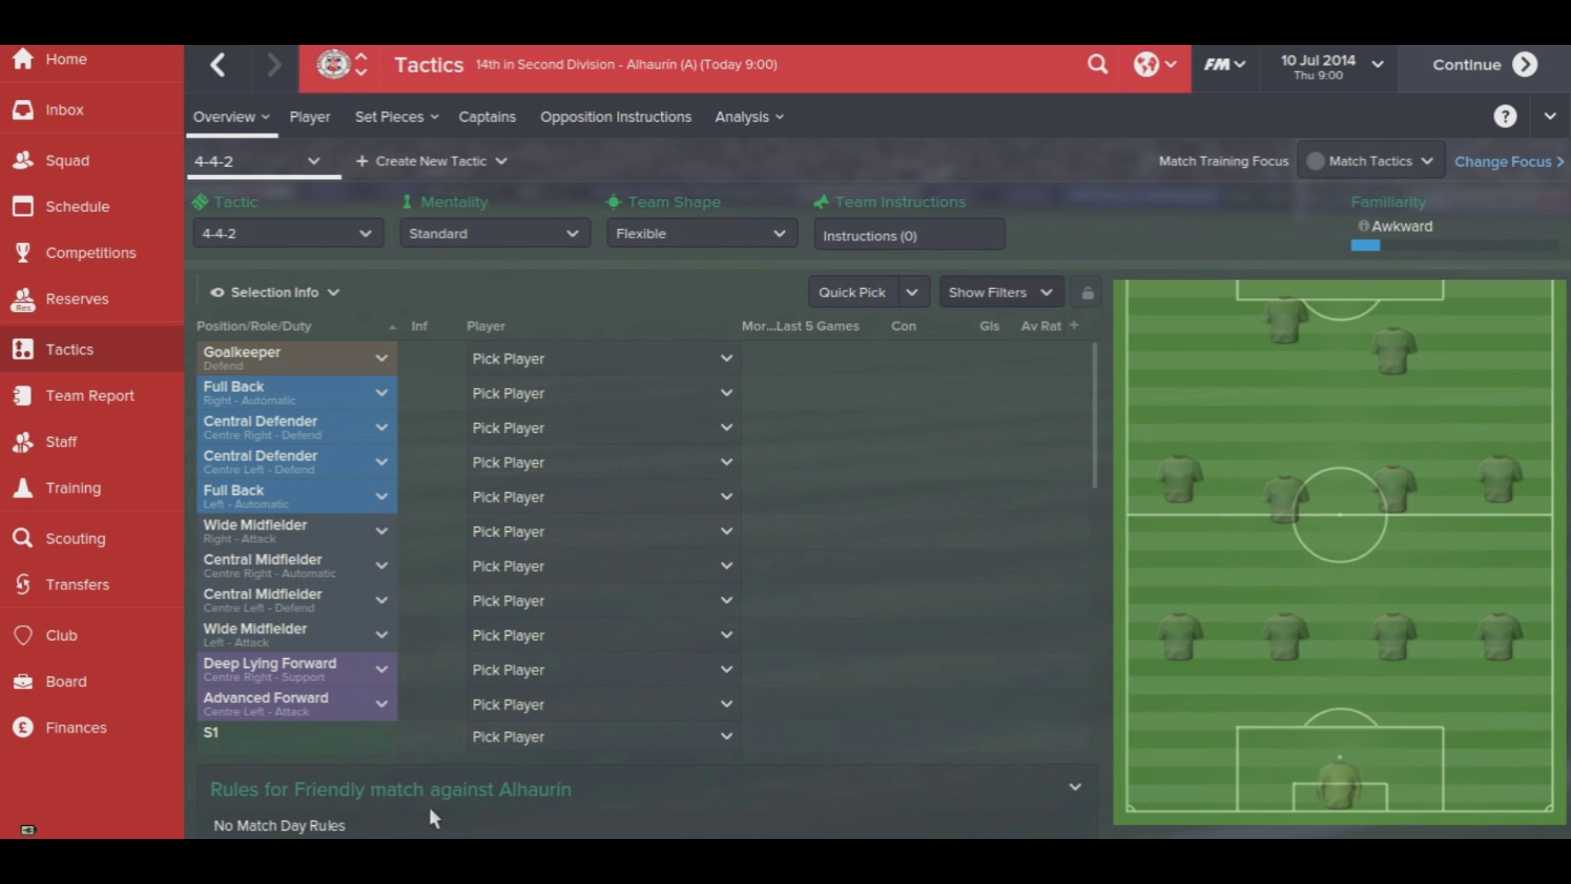
click(490, 754)
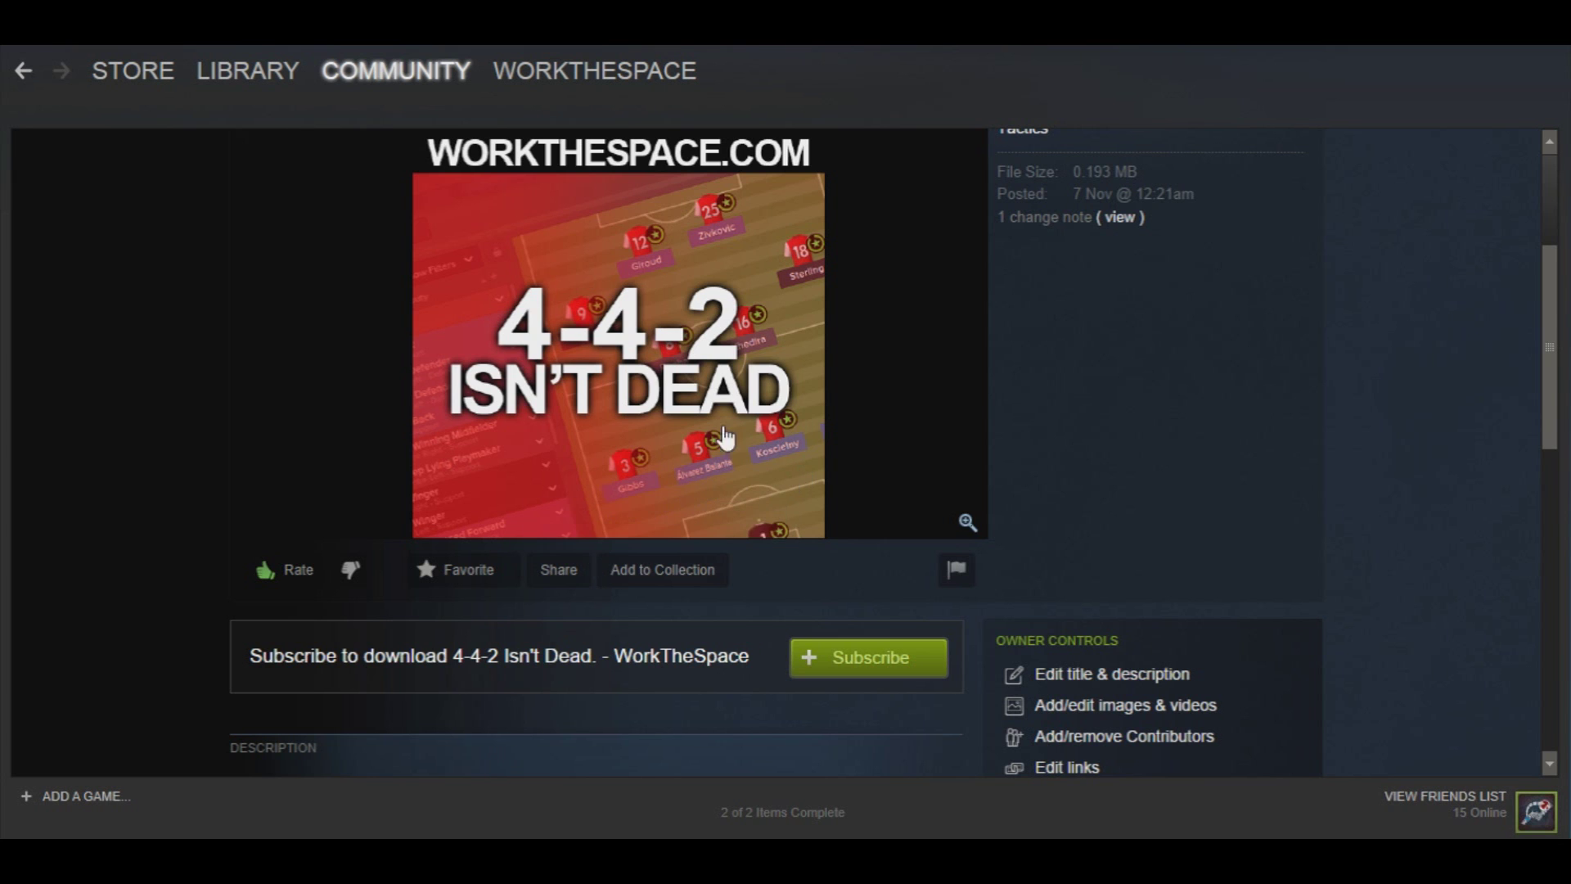
Subscribe to the 4-4-2 Isn't Dead tactic and return to Football Manager 2015
scroll(740, 421, up, 3)
scroll(733, 489, down, 2)
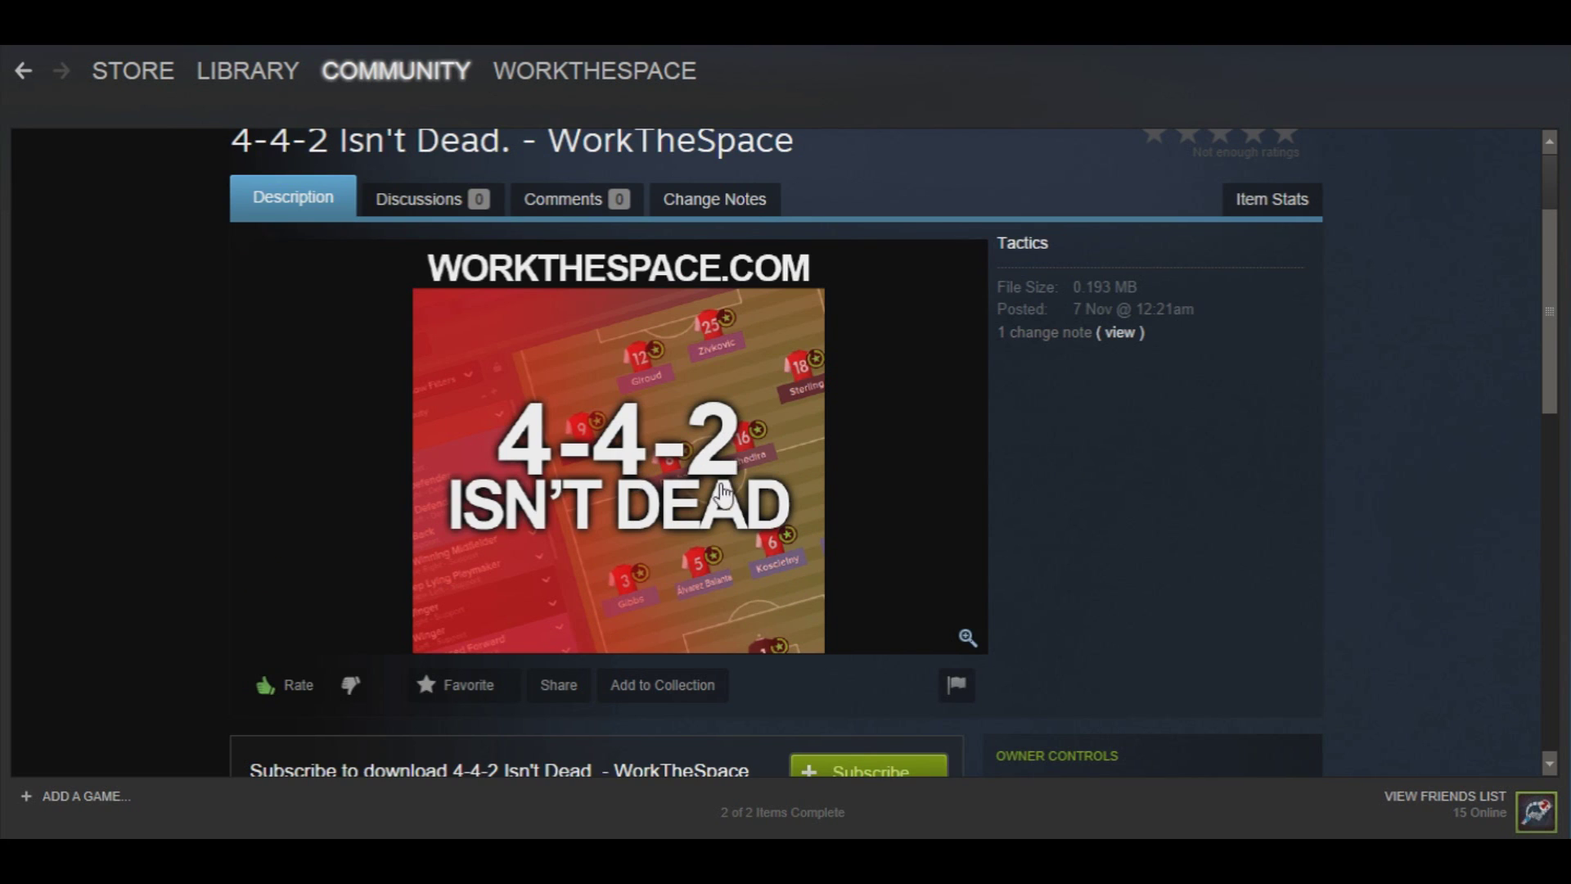
click(822, 769)
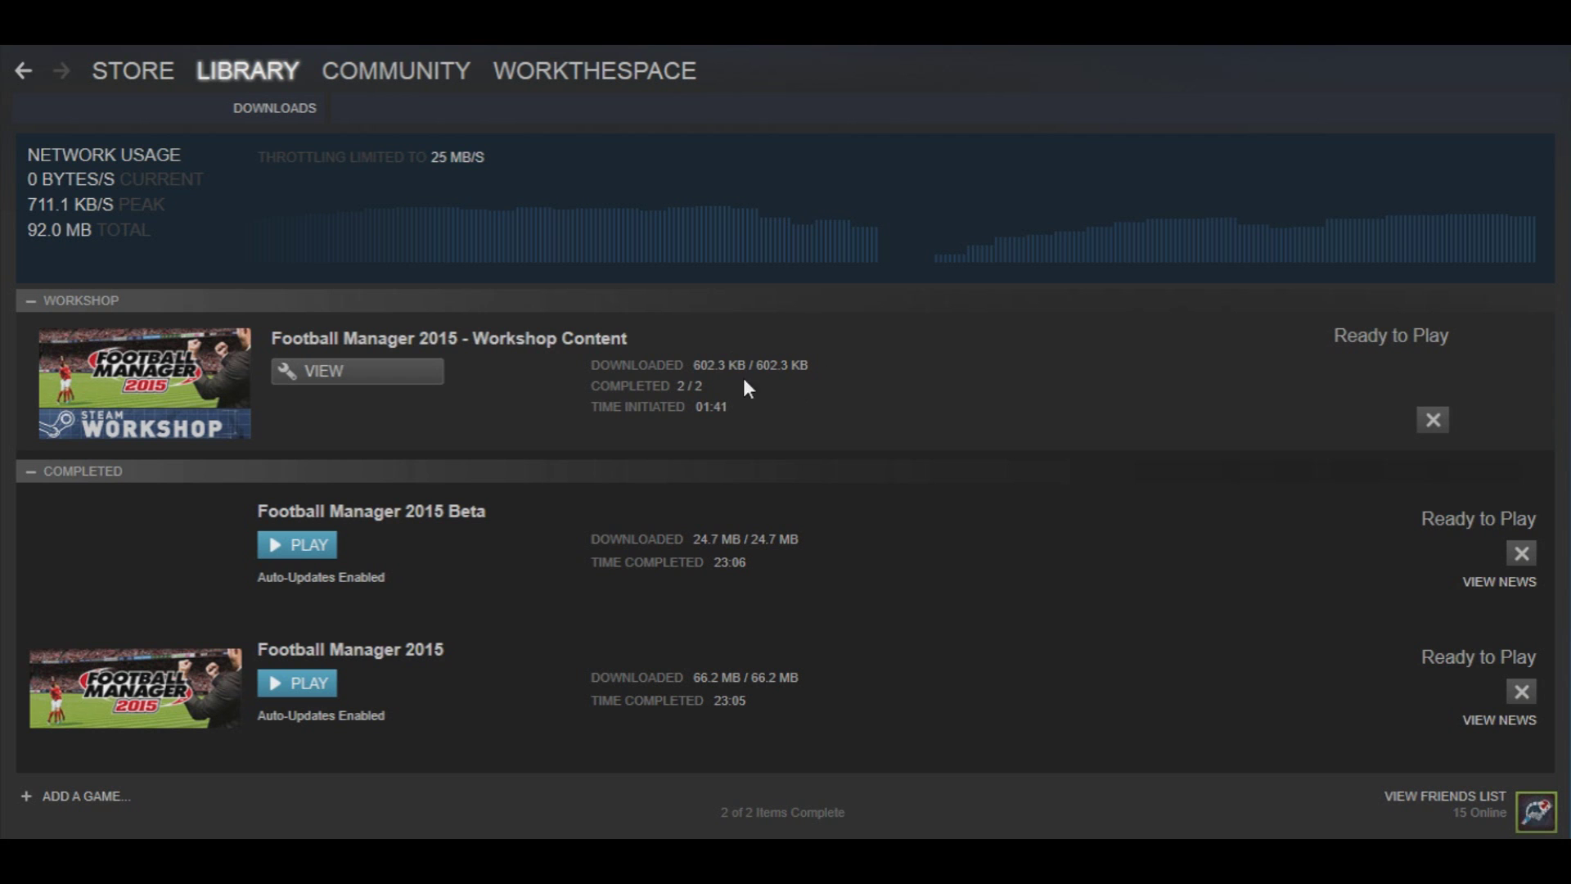
mouse_move(450, 859)
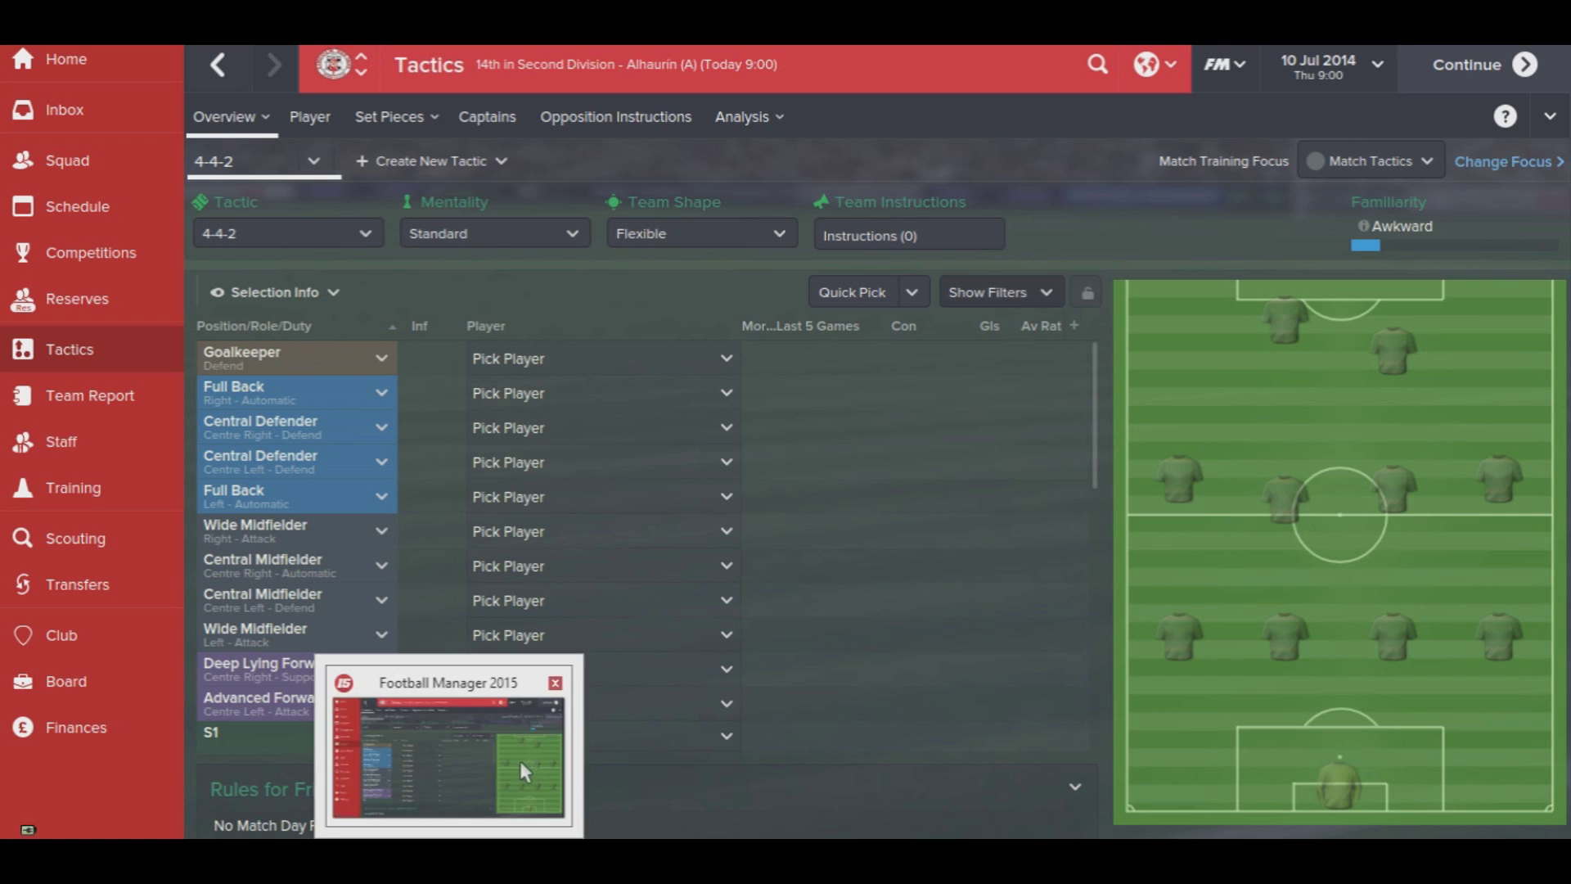
click(519, 759)
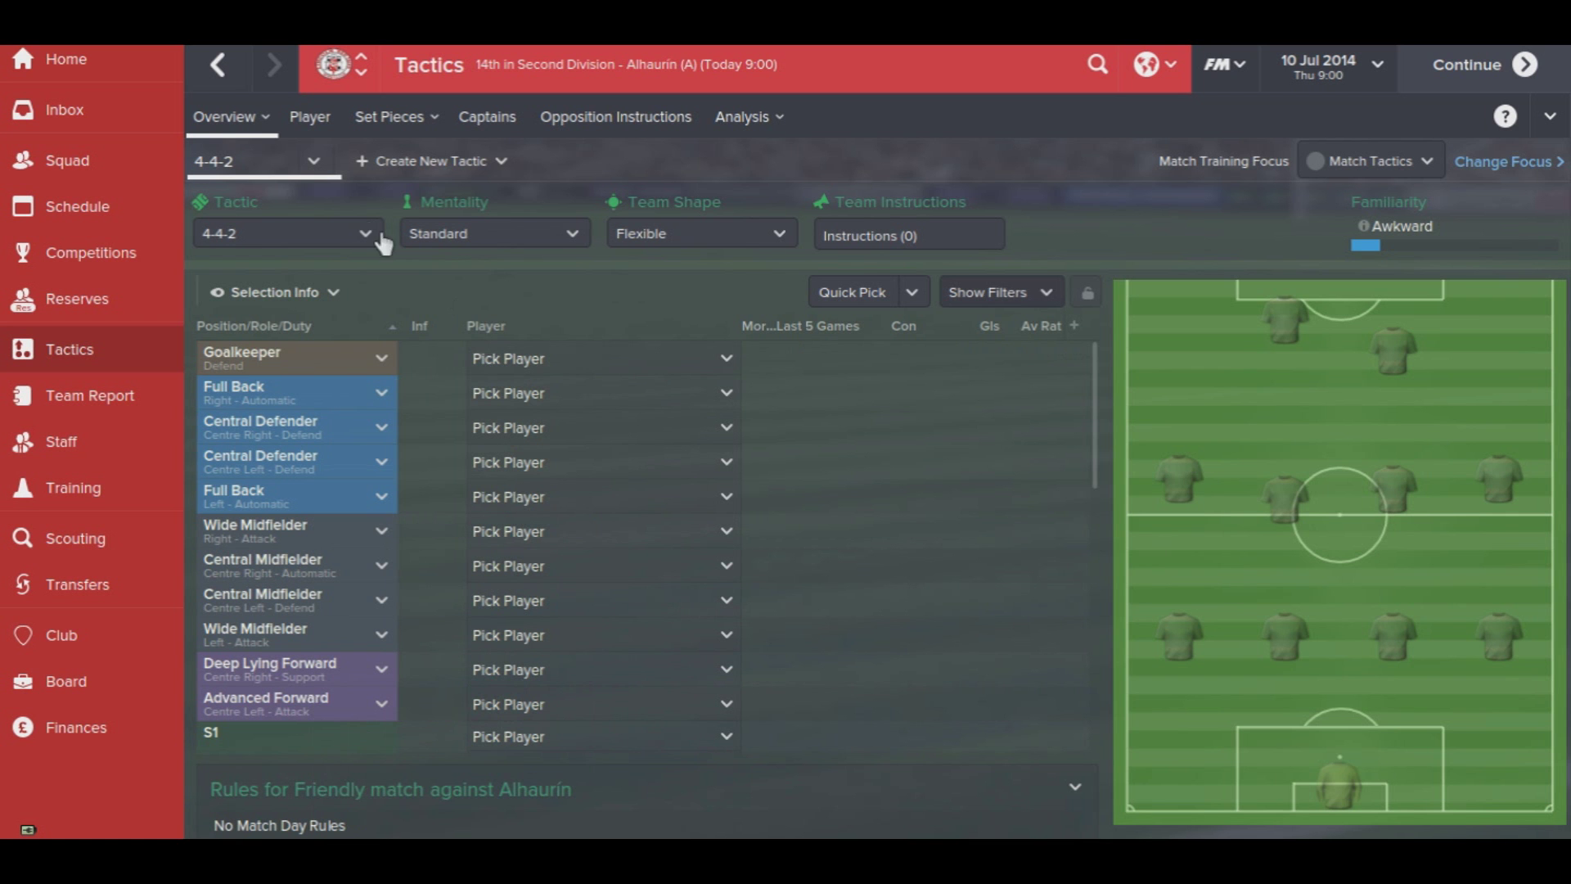
Import the Real Madrid 4-3-3 tactic through Manage Tactics and confirm with Ok
click(323, 172)
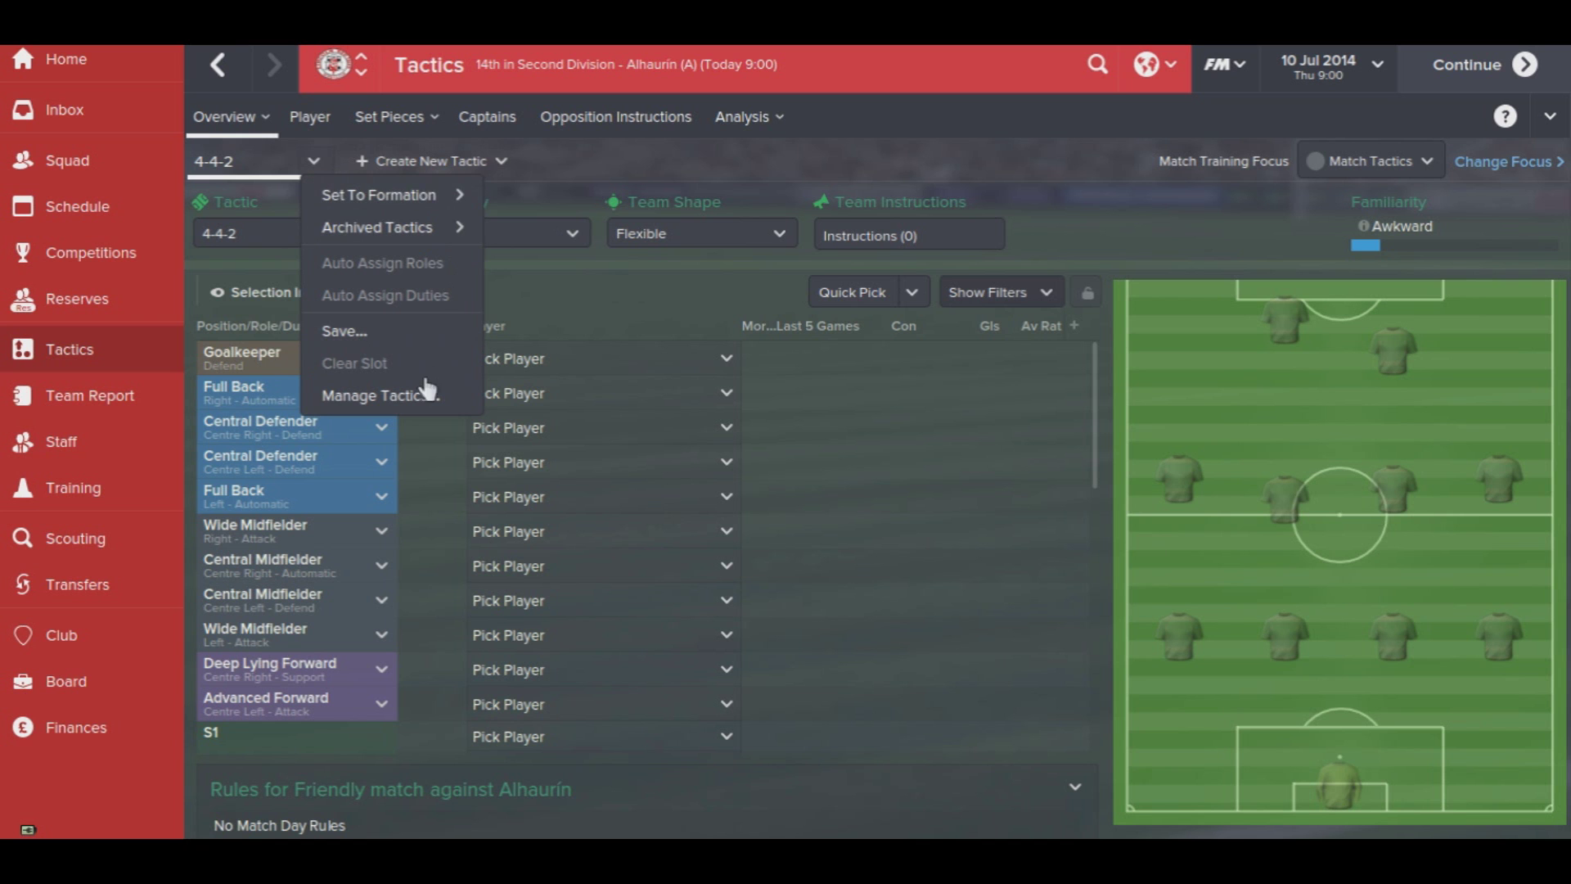
click(429, 397)
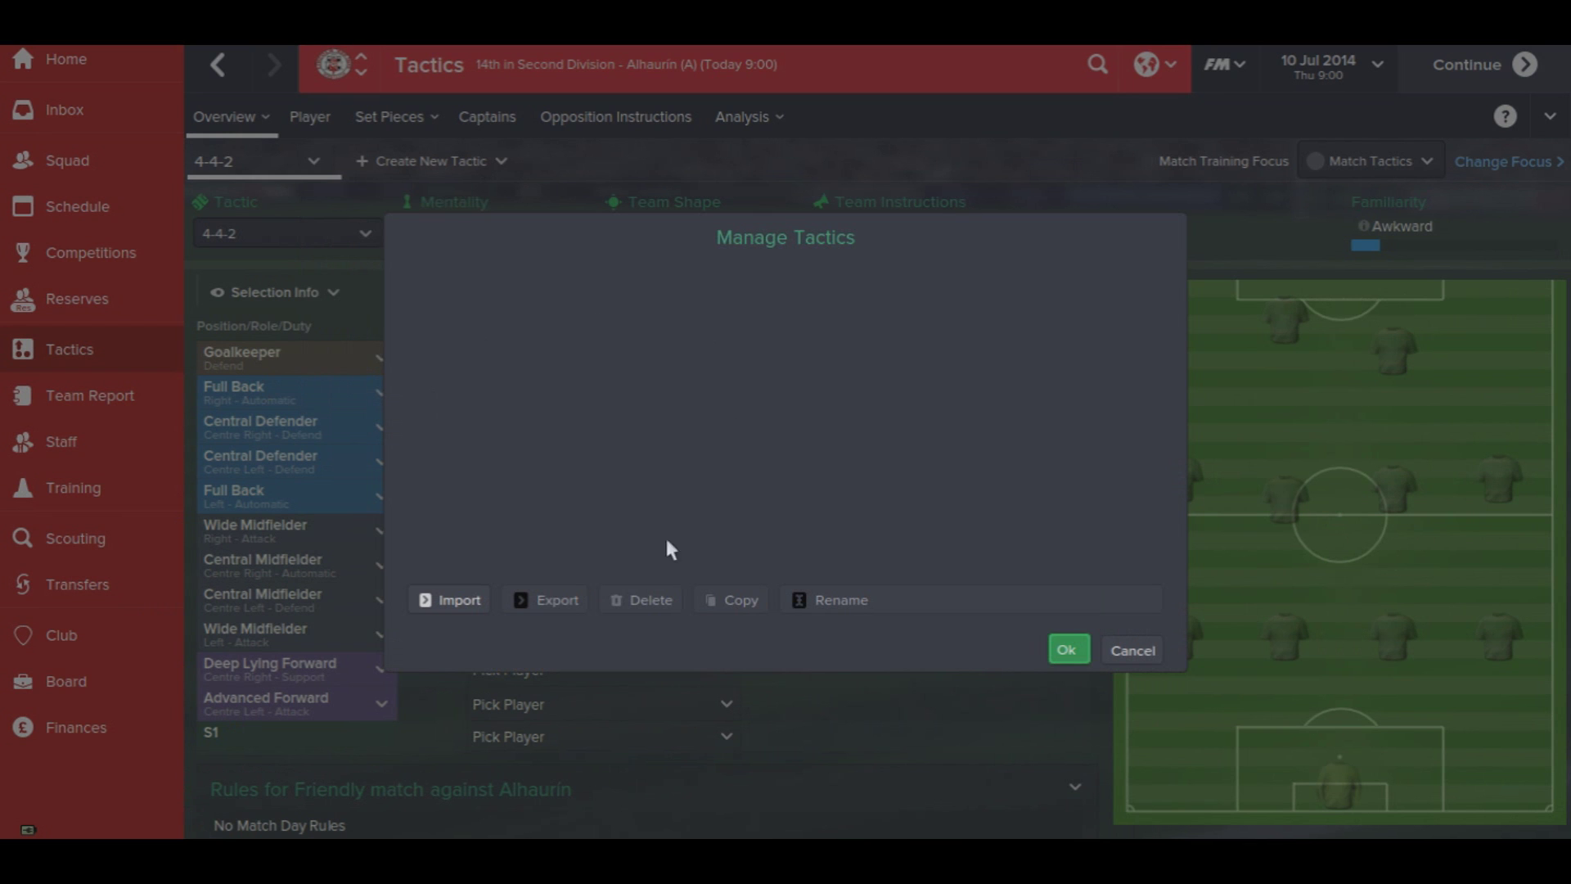
click(456, 602)
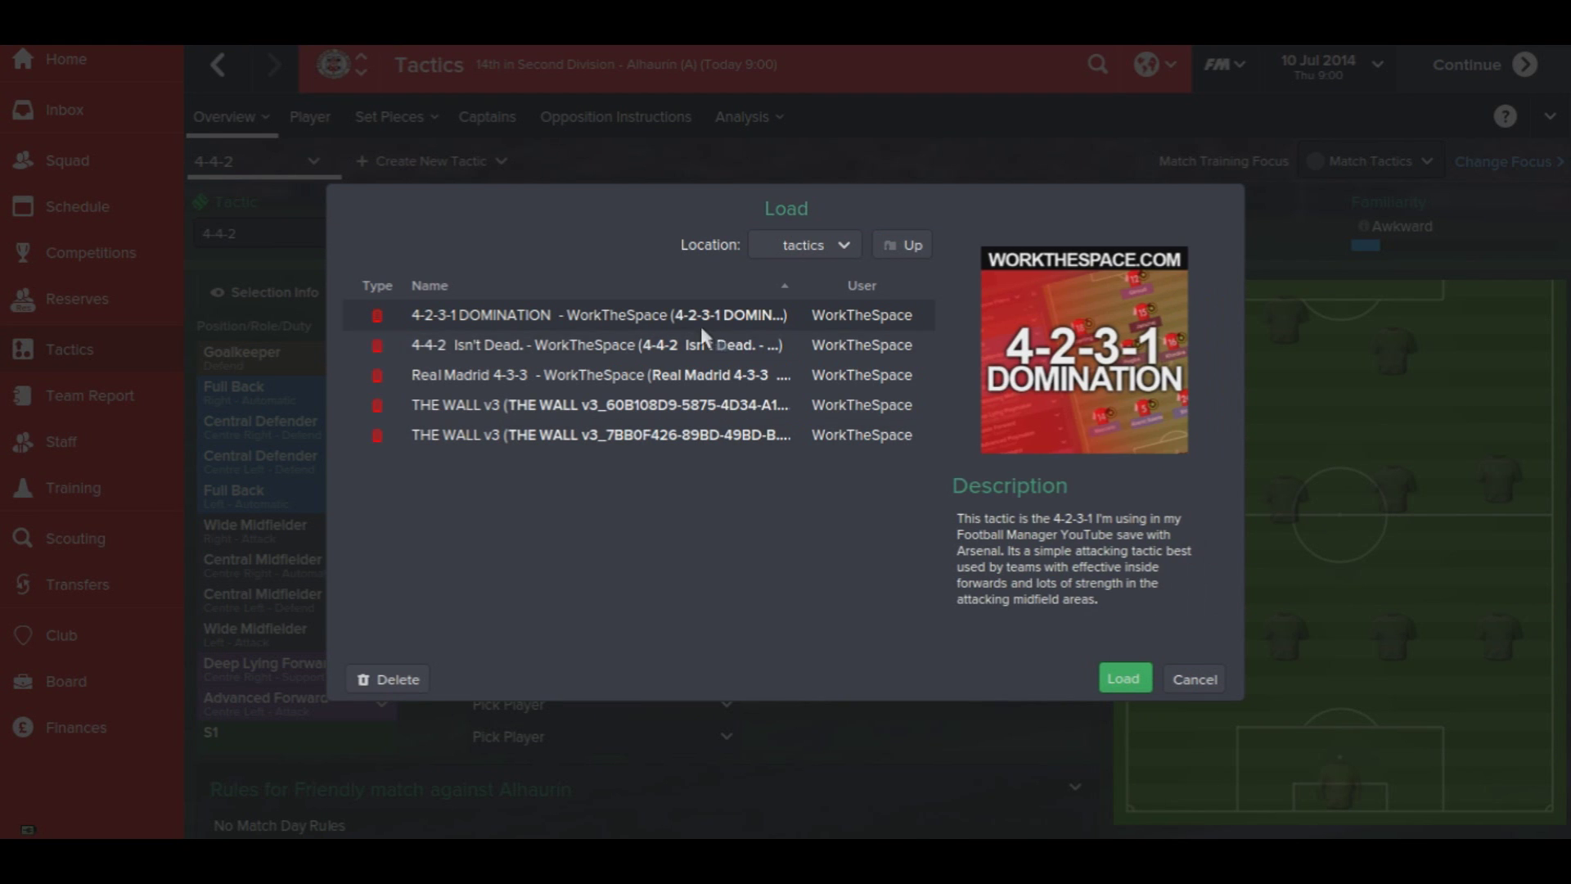
click(710, 345)
click(699, 374)
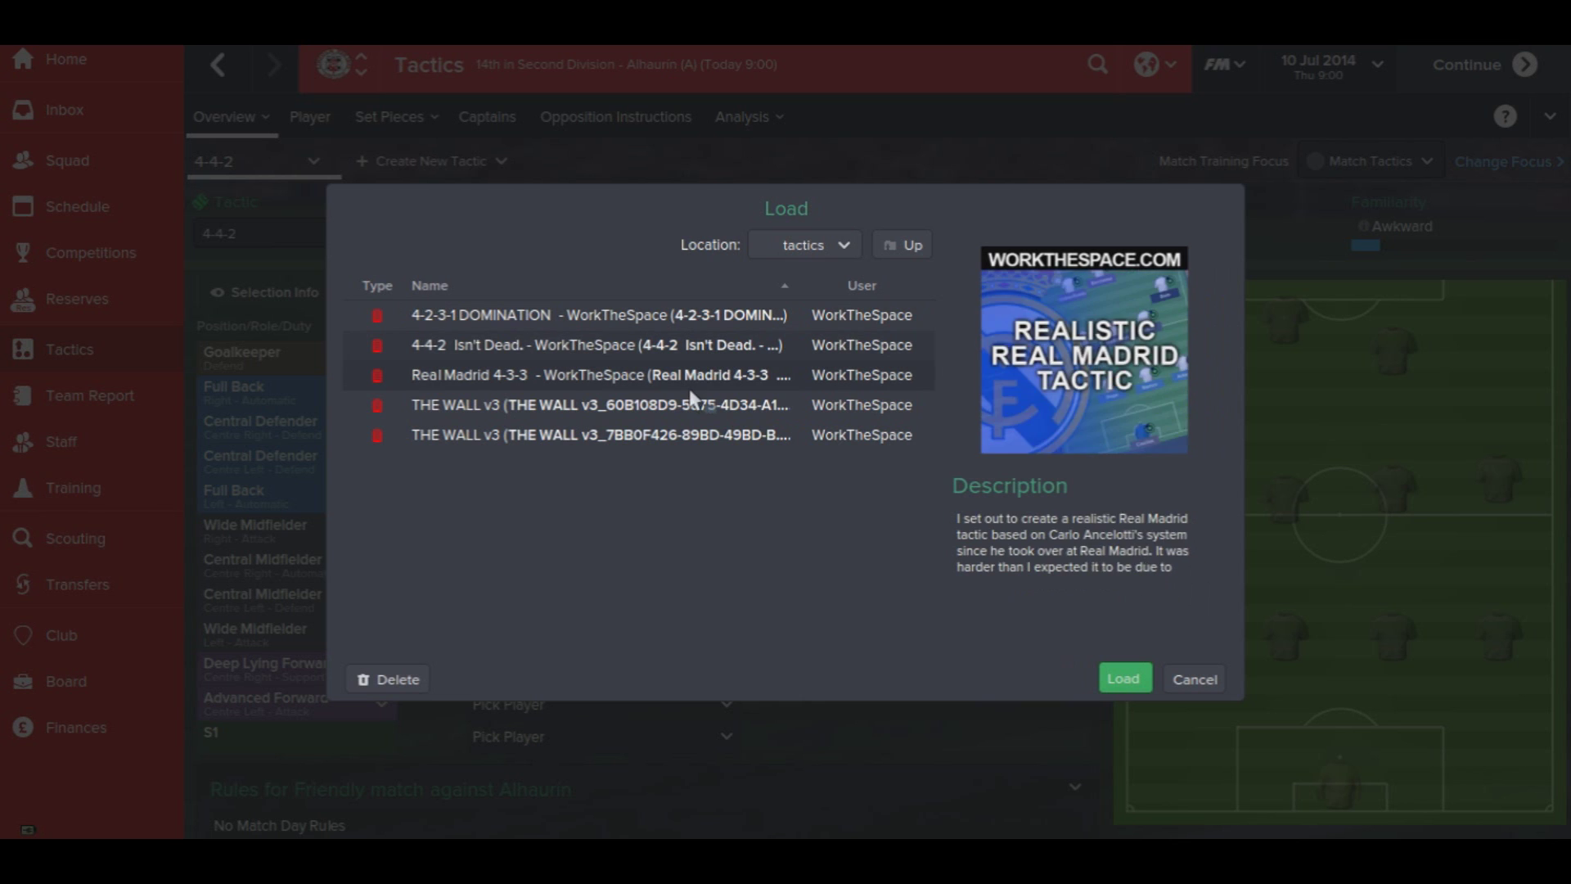
click(694, 406)
click(722, 378)
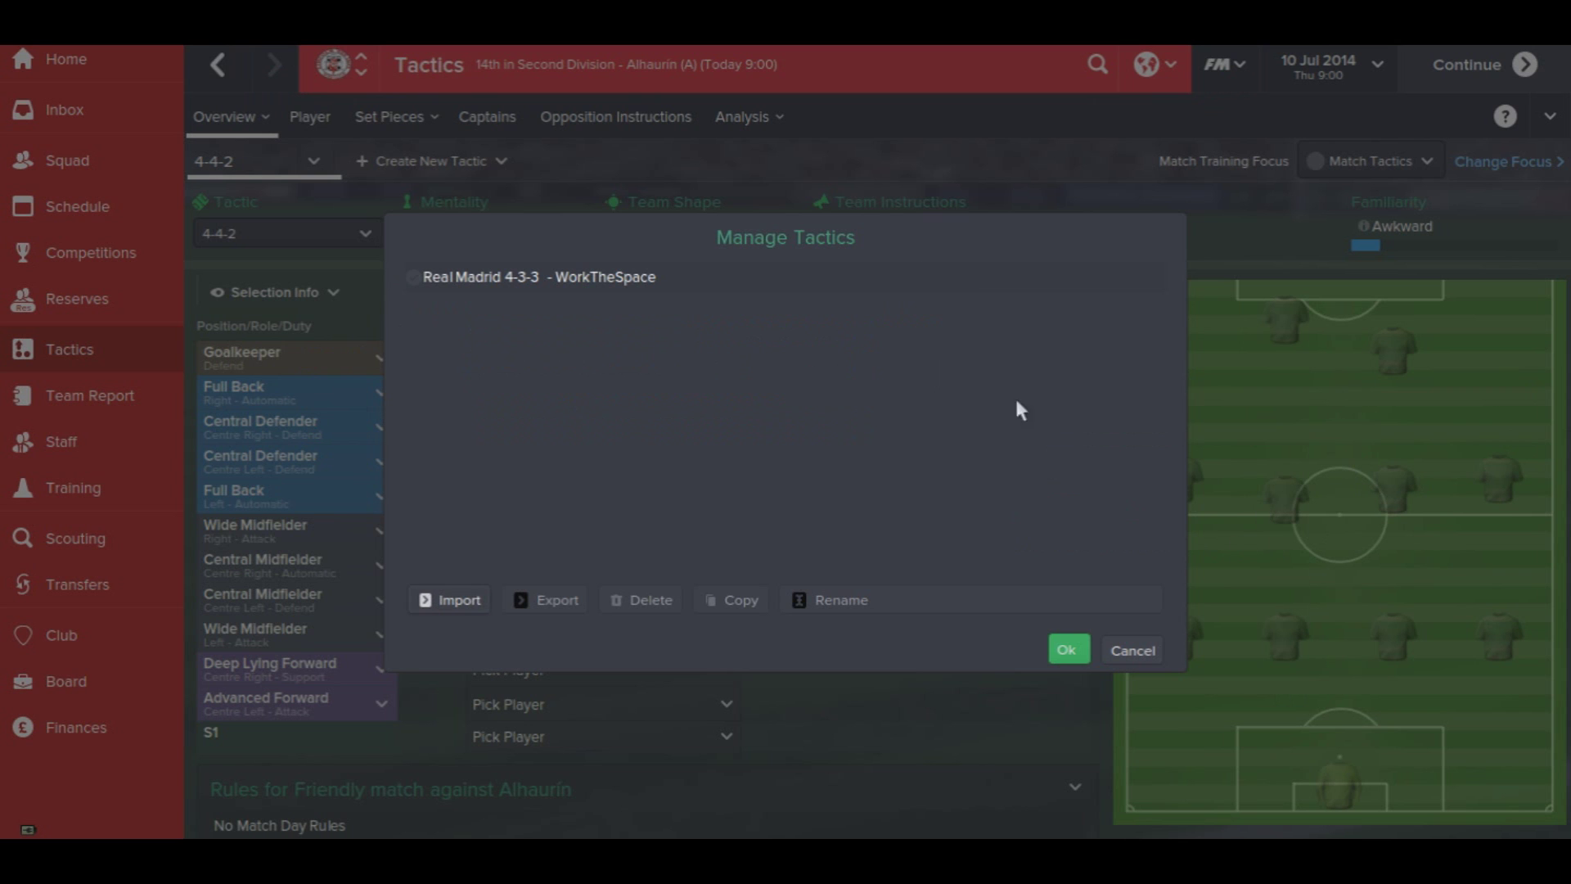
click(1066, 650)
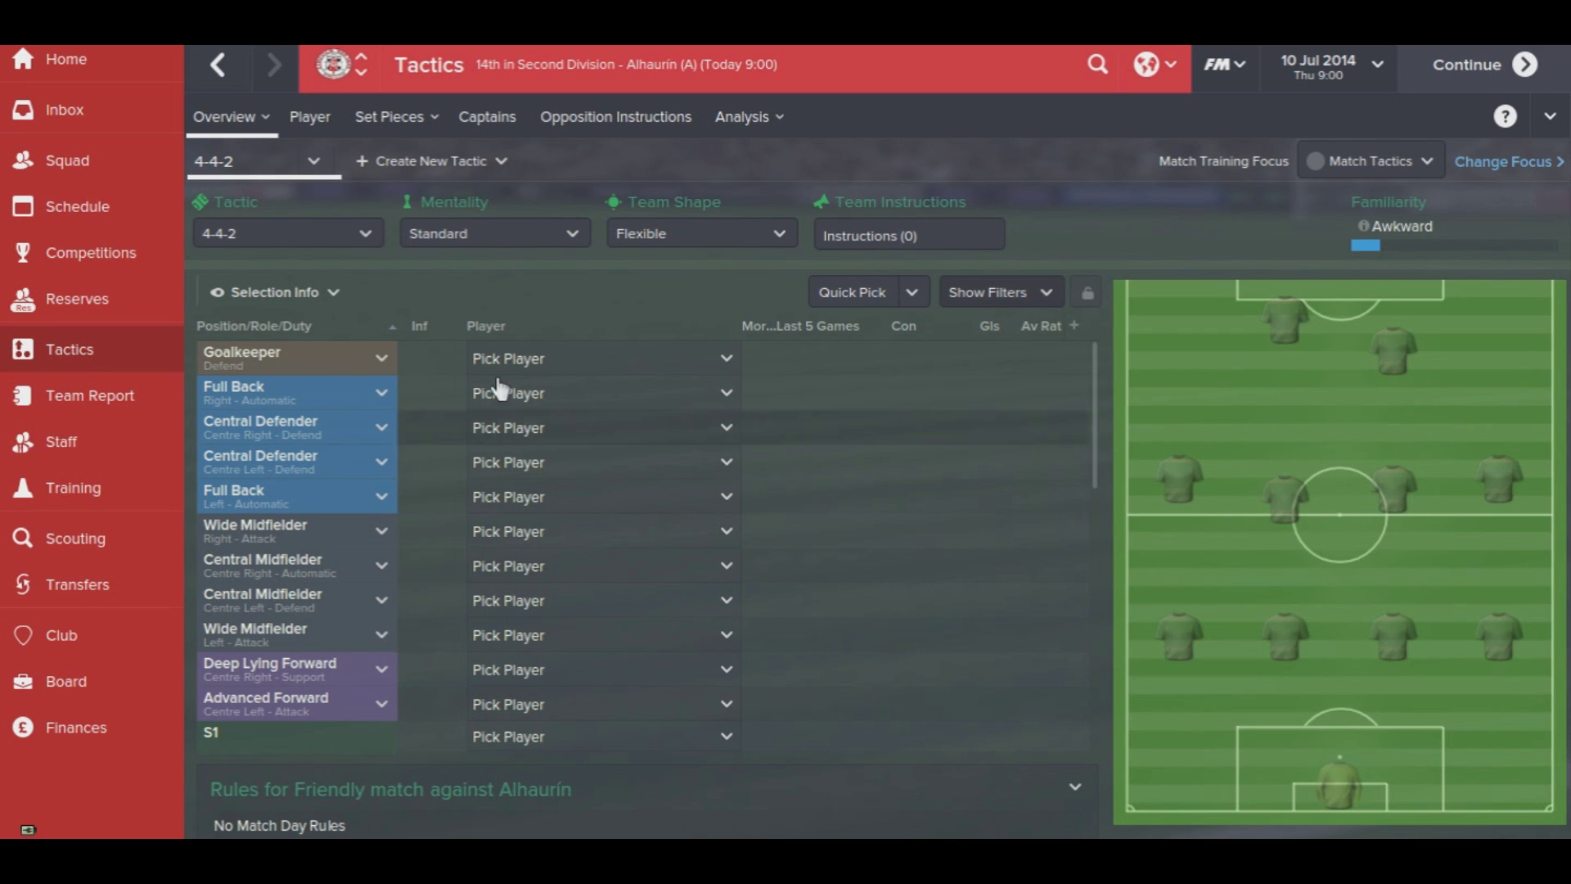
Confirm Real Madrid 4-3-3 is listed in Manage Tactics, cancelling the import list unchanged
click(366, 233)
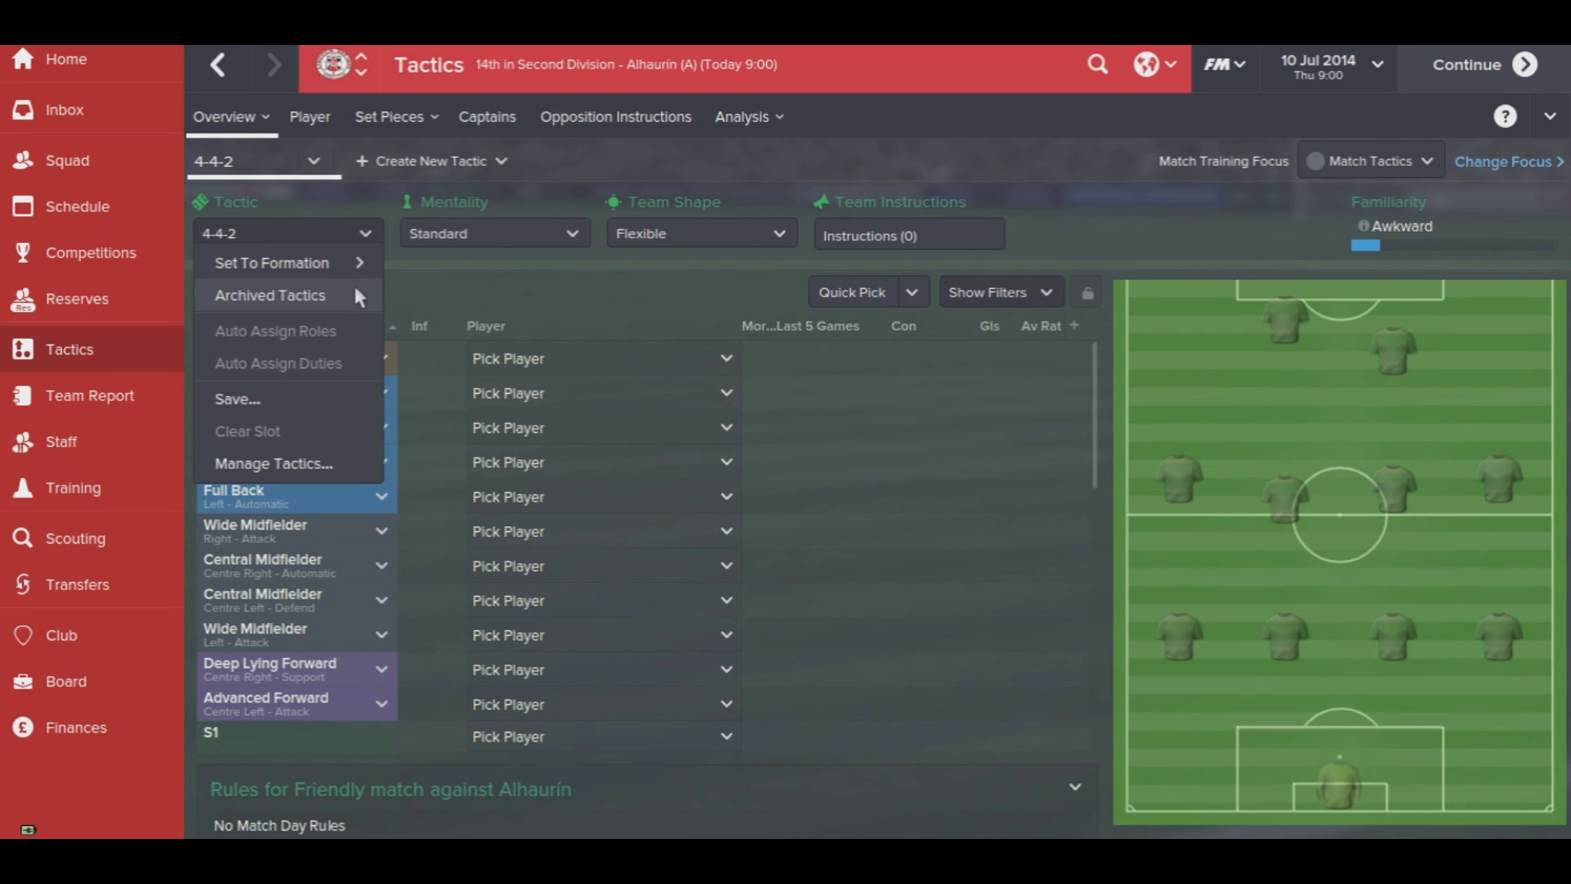
mouse_move(353, 288)
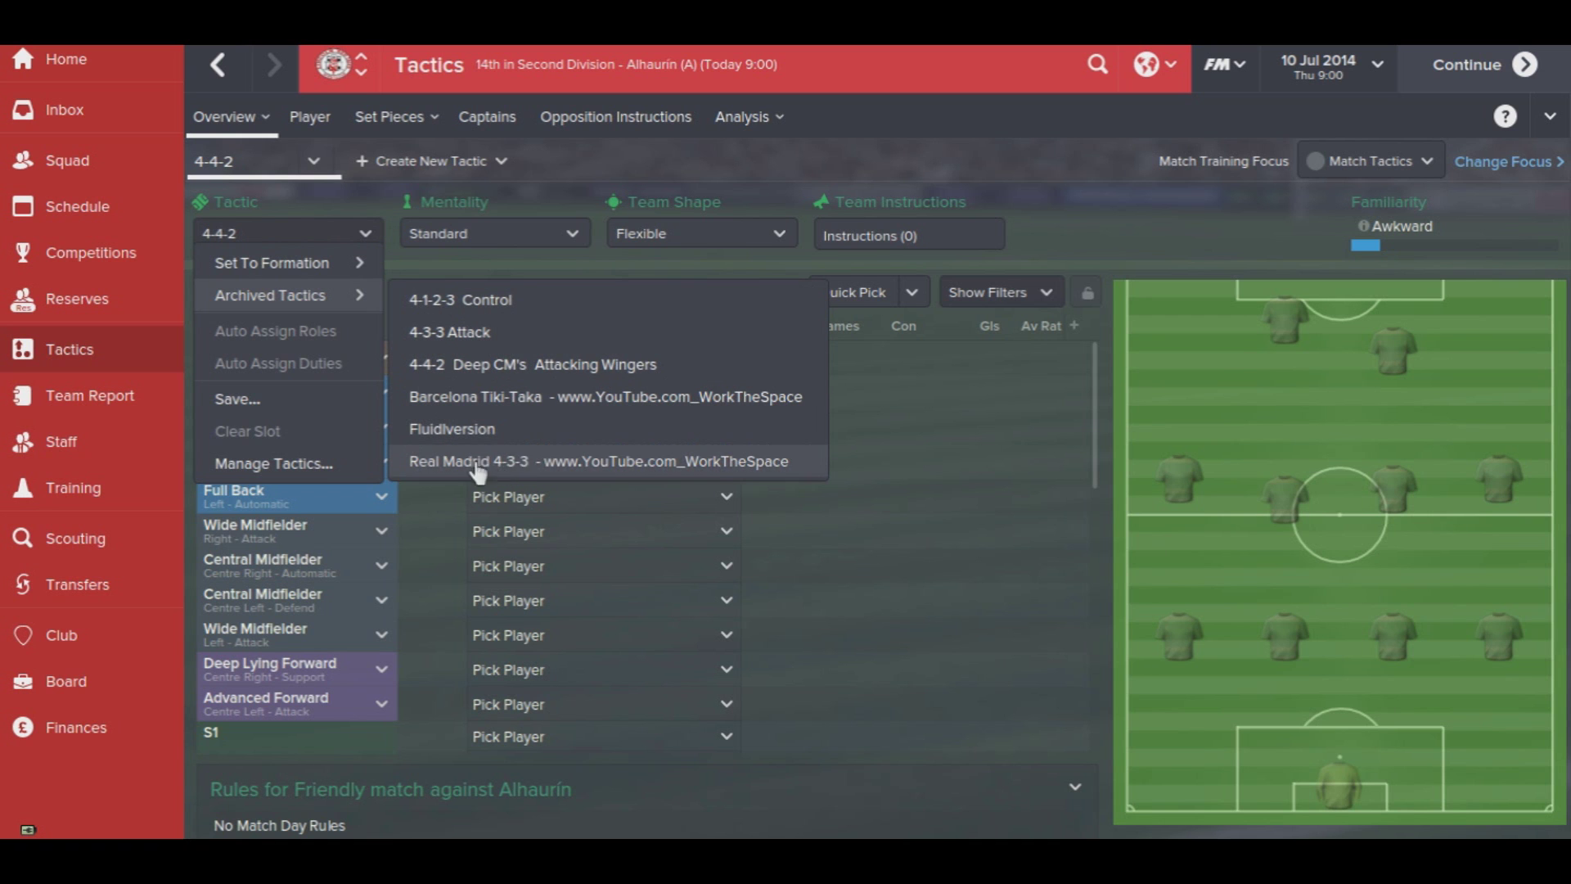
click(331, 463)
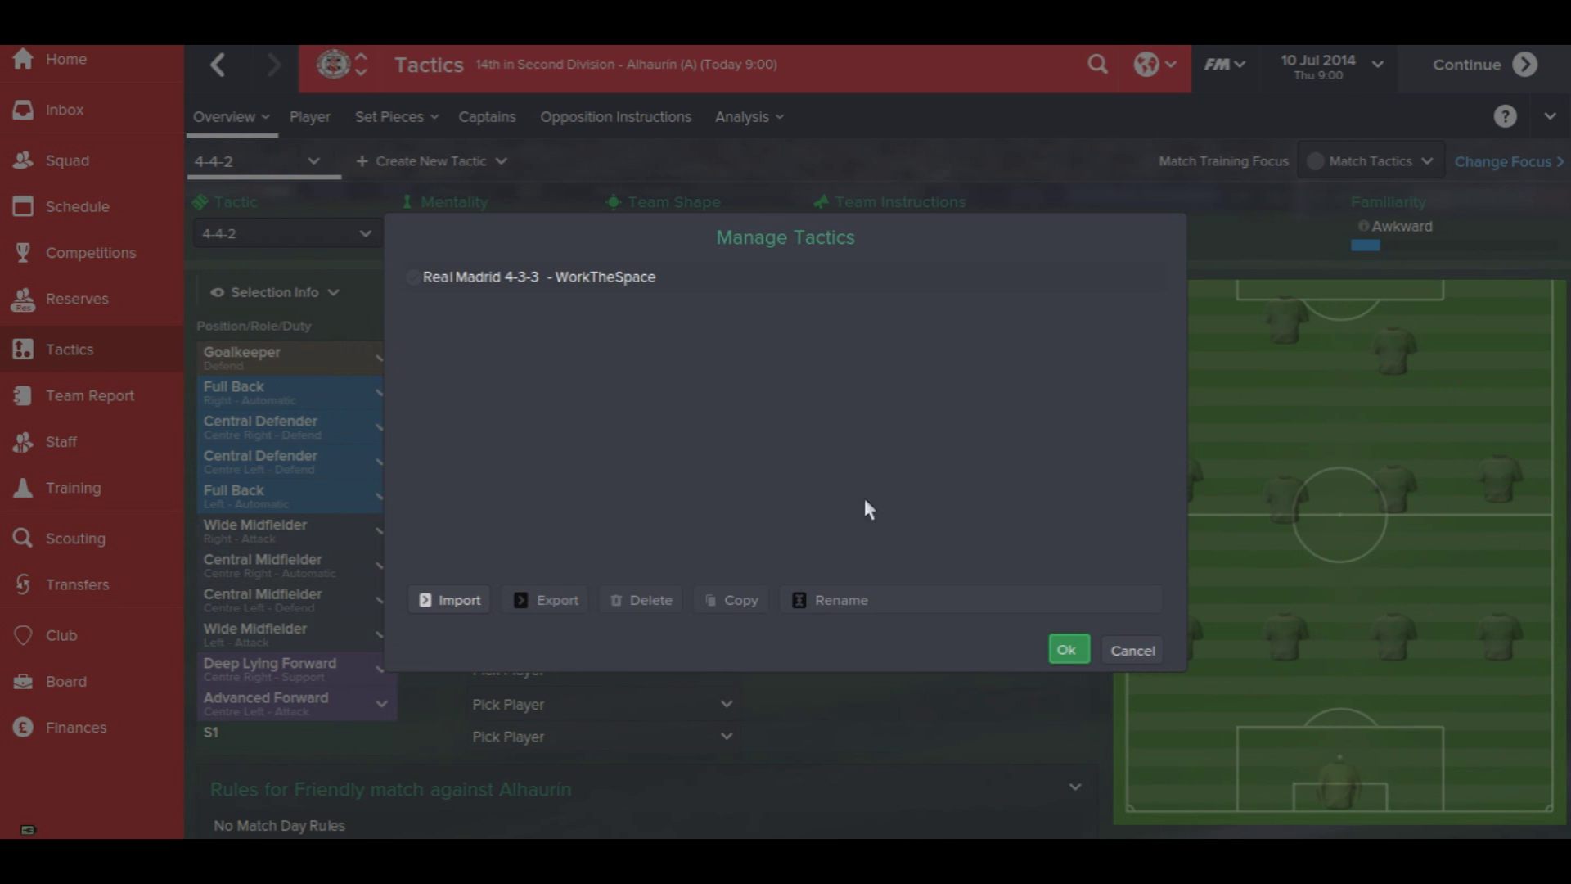
click(606, 278)
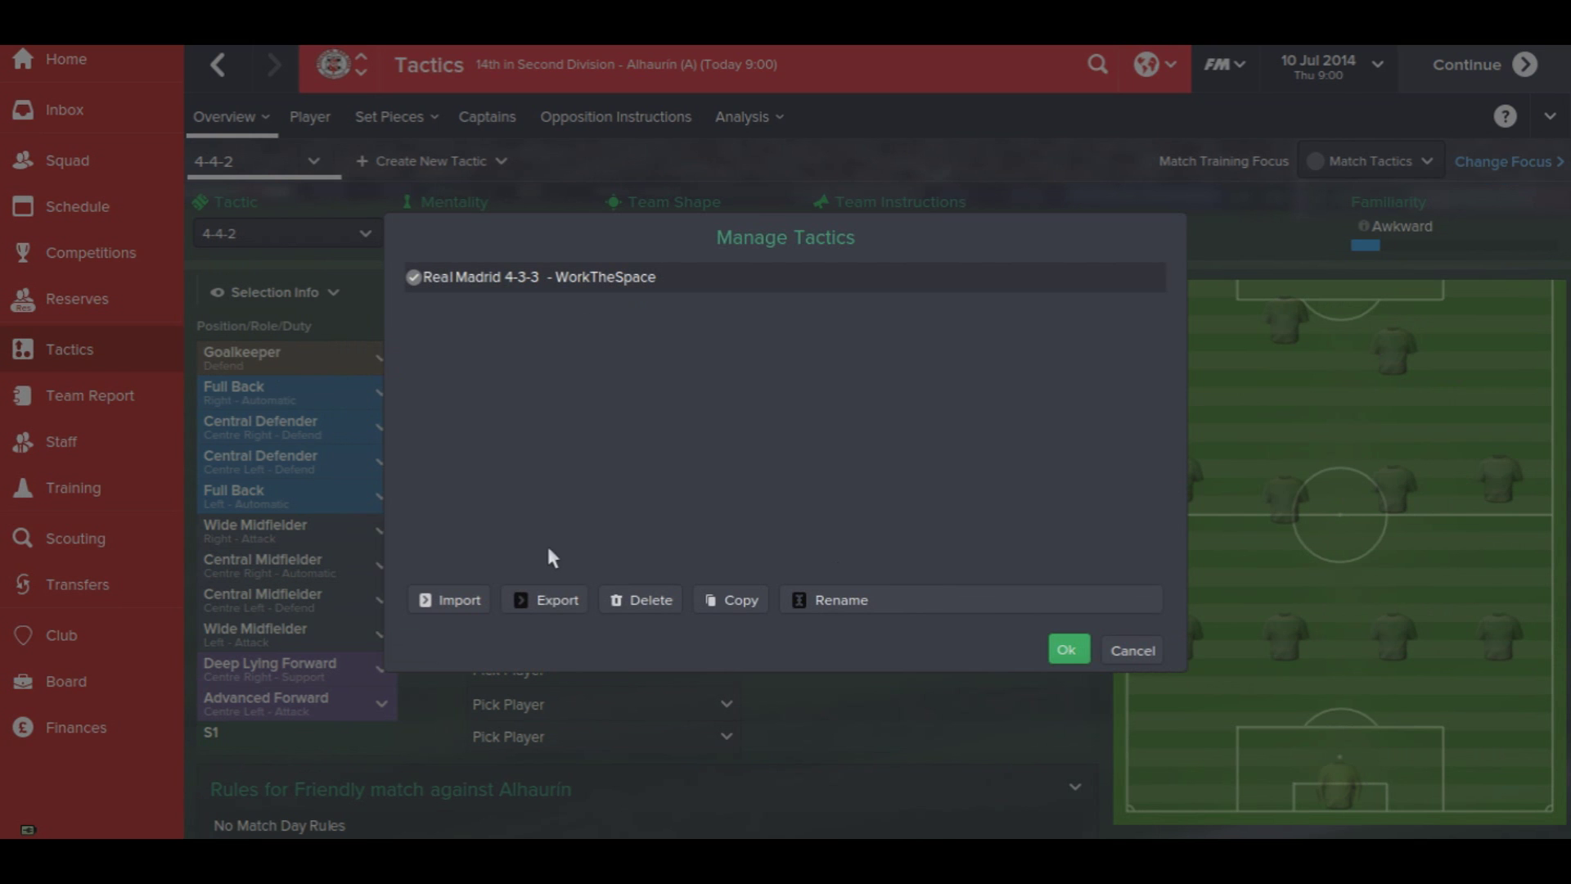
click(455, 600)
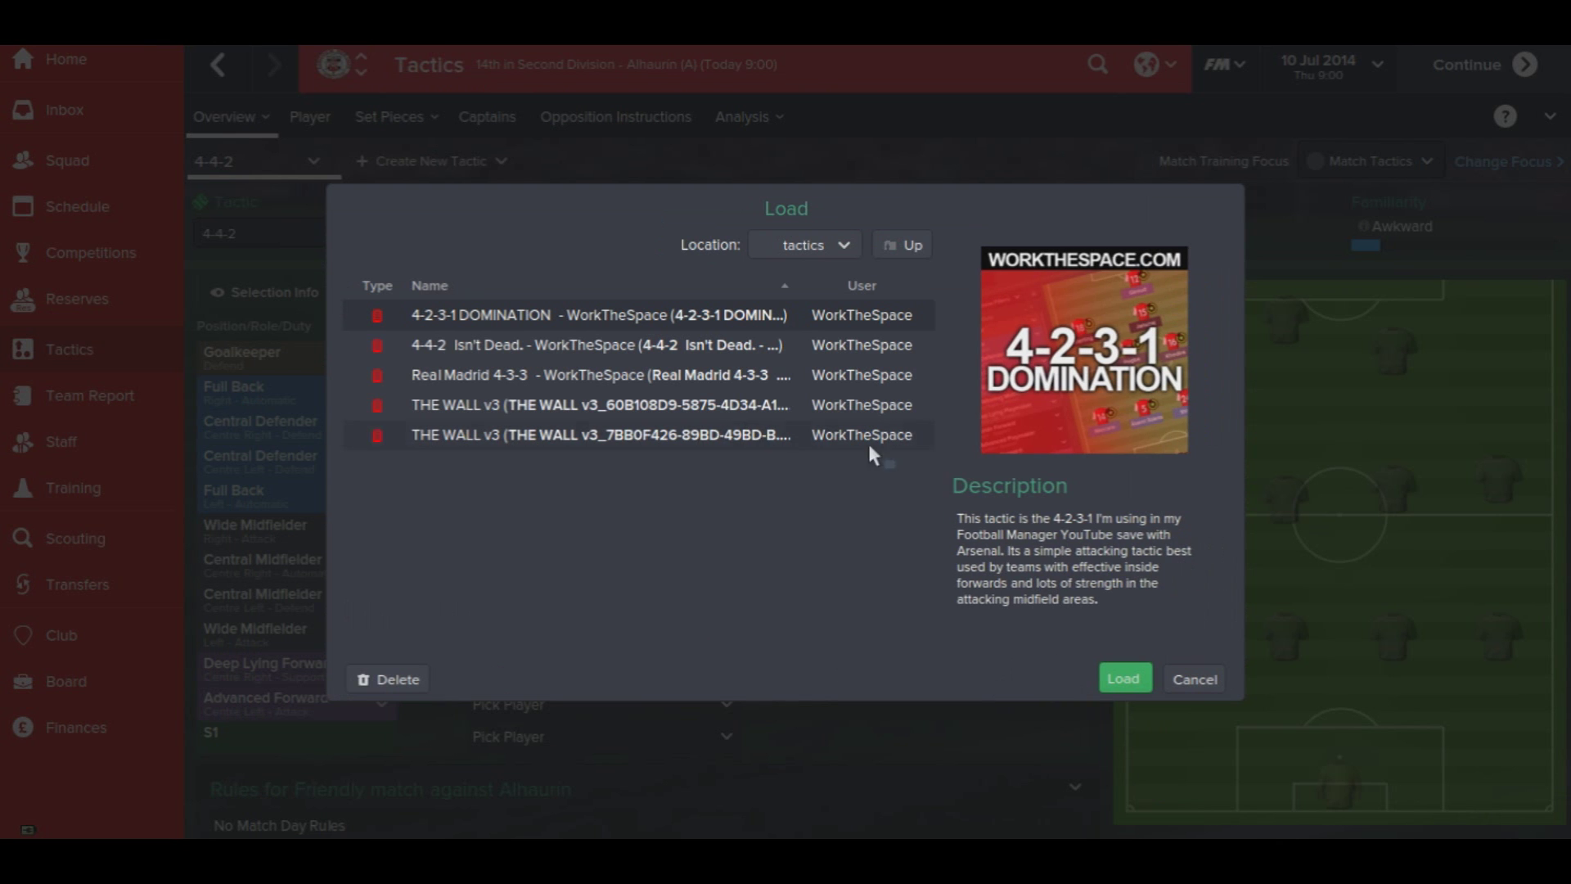
click(1184, 681)
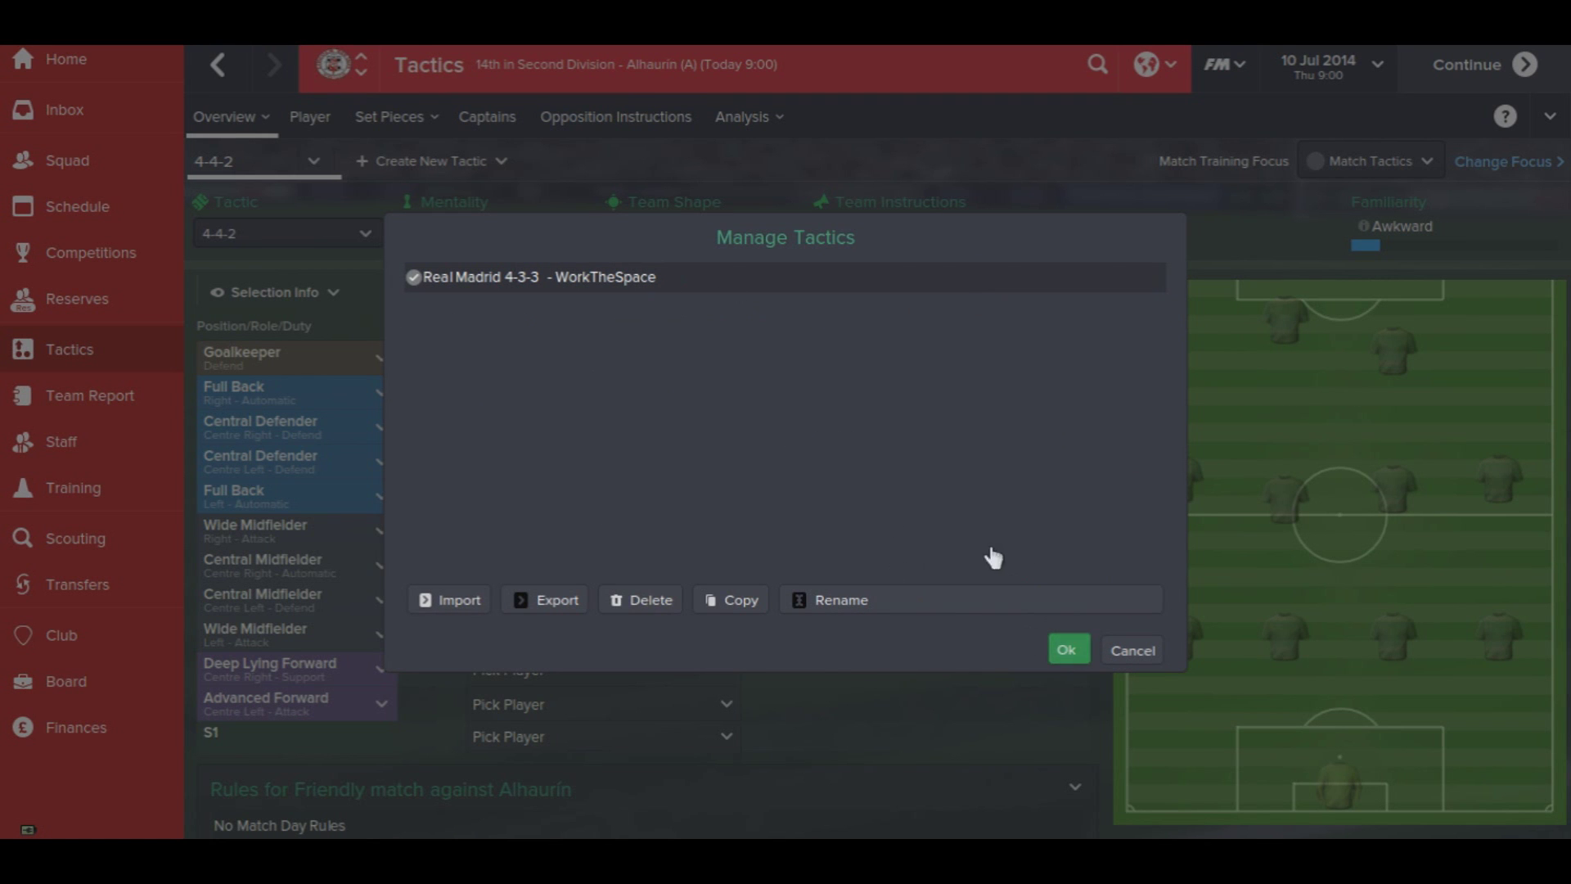
click(1104, 650)
Look over the archived tactics, then go to the Senior Fixtures schedule
click(369, 238)
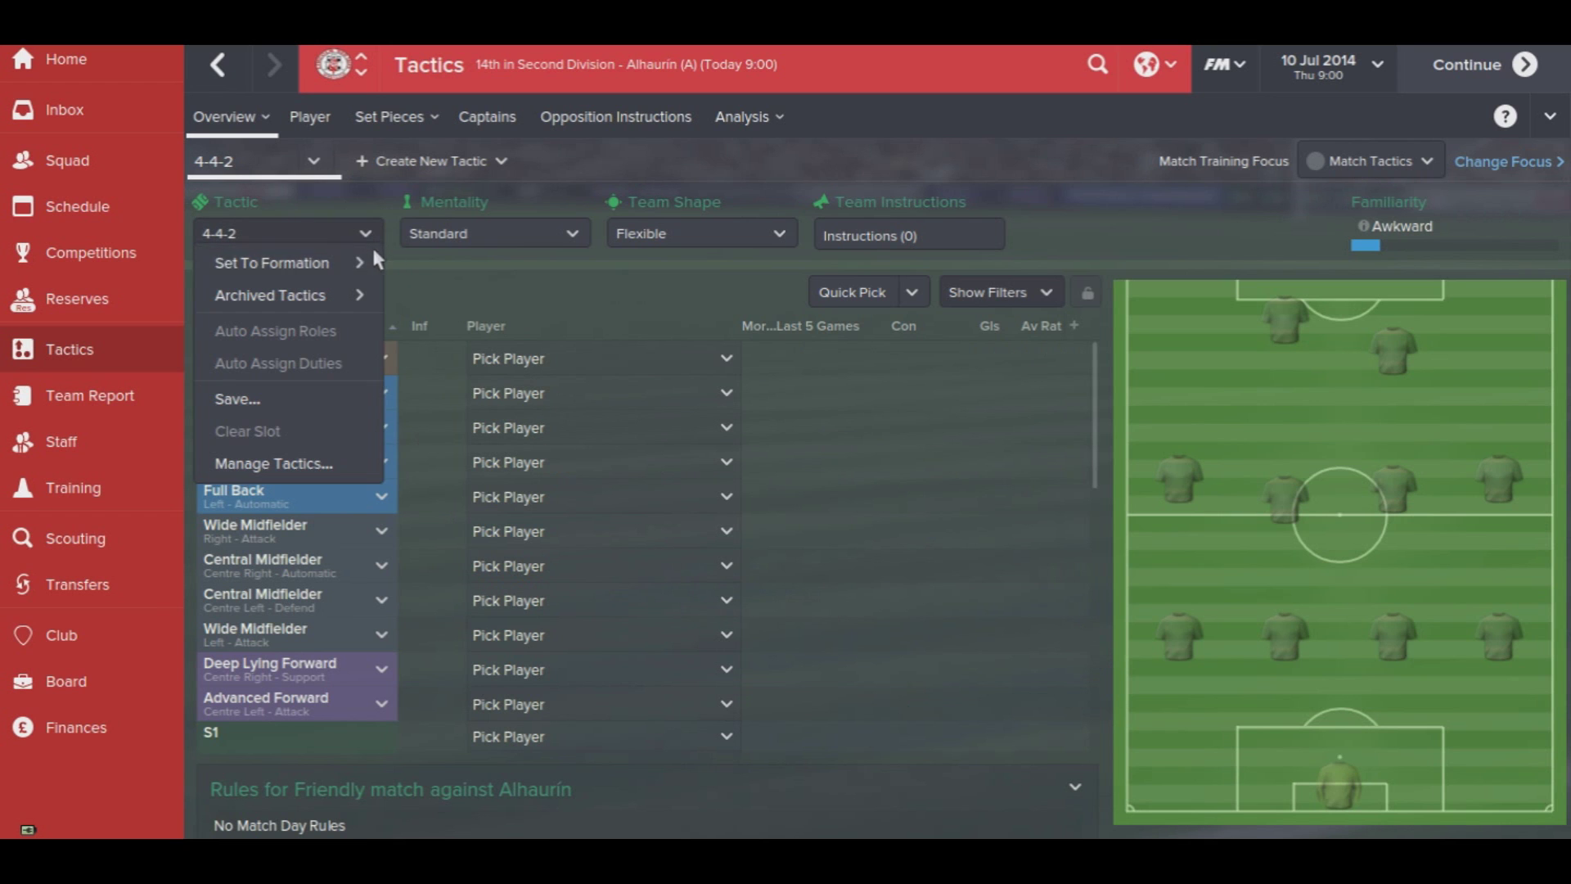
click(697, 159)
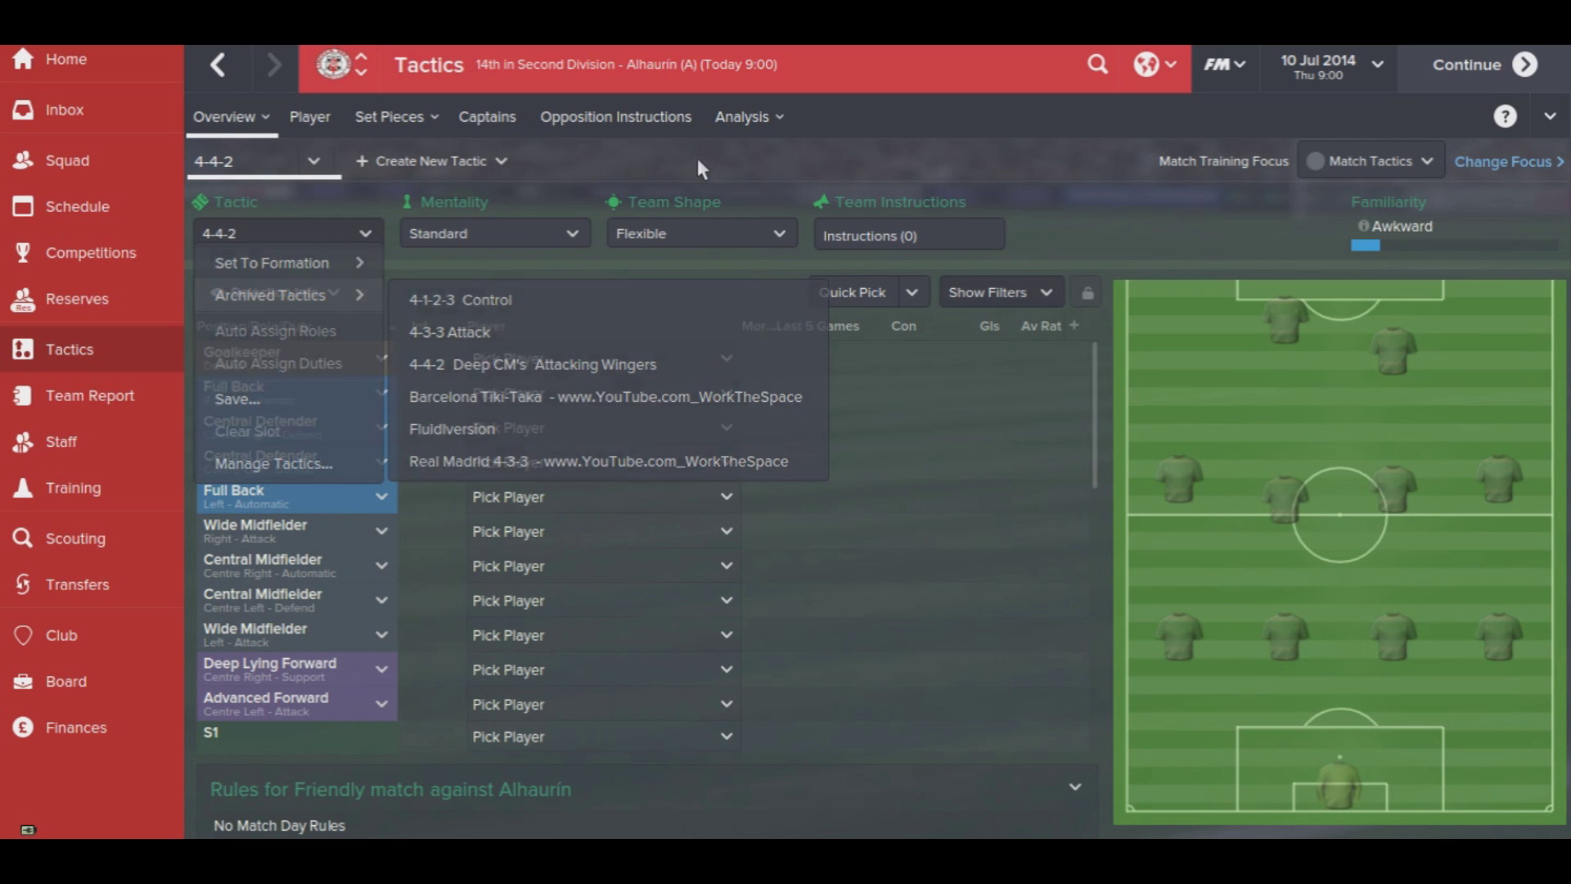
click(154, 222)
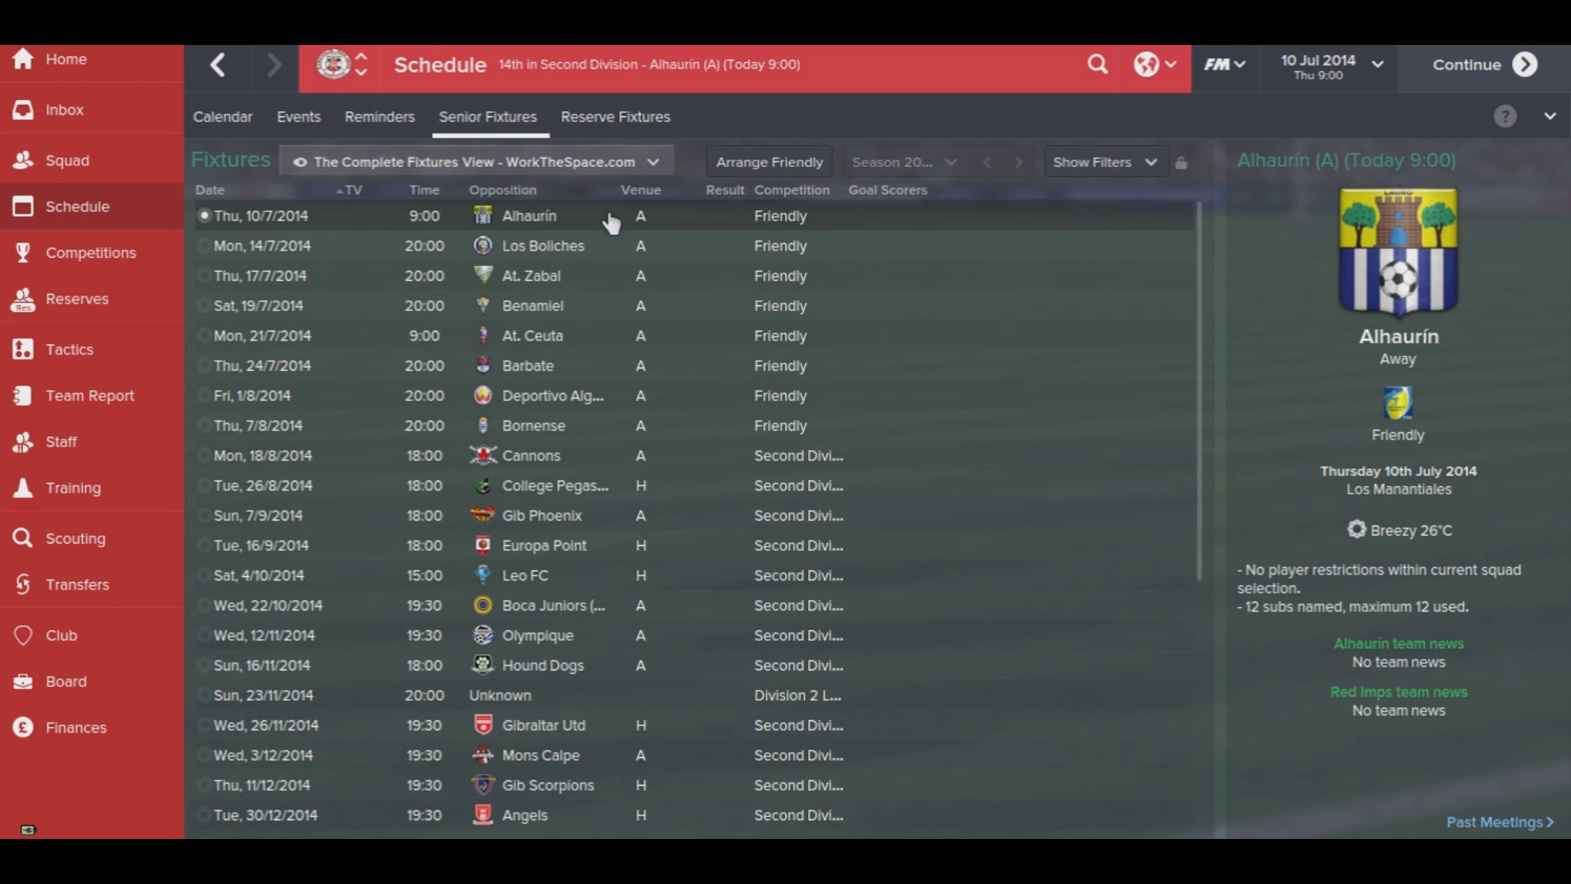
Inspect the current fixtures view's settings, then close them without changes
click(645, 174)
mouse_move(635, 194)
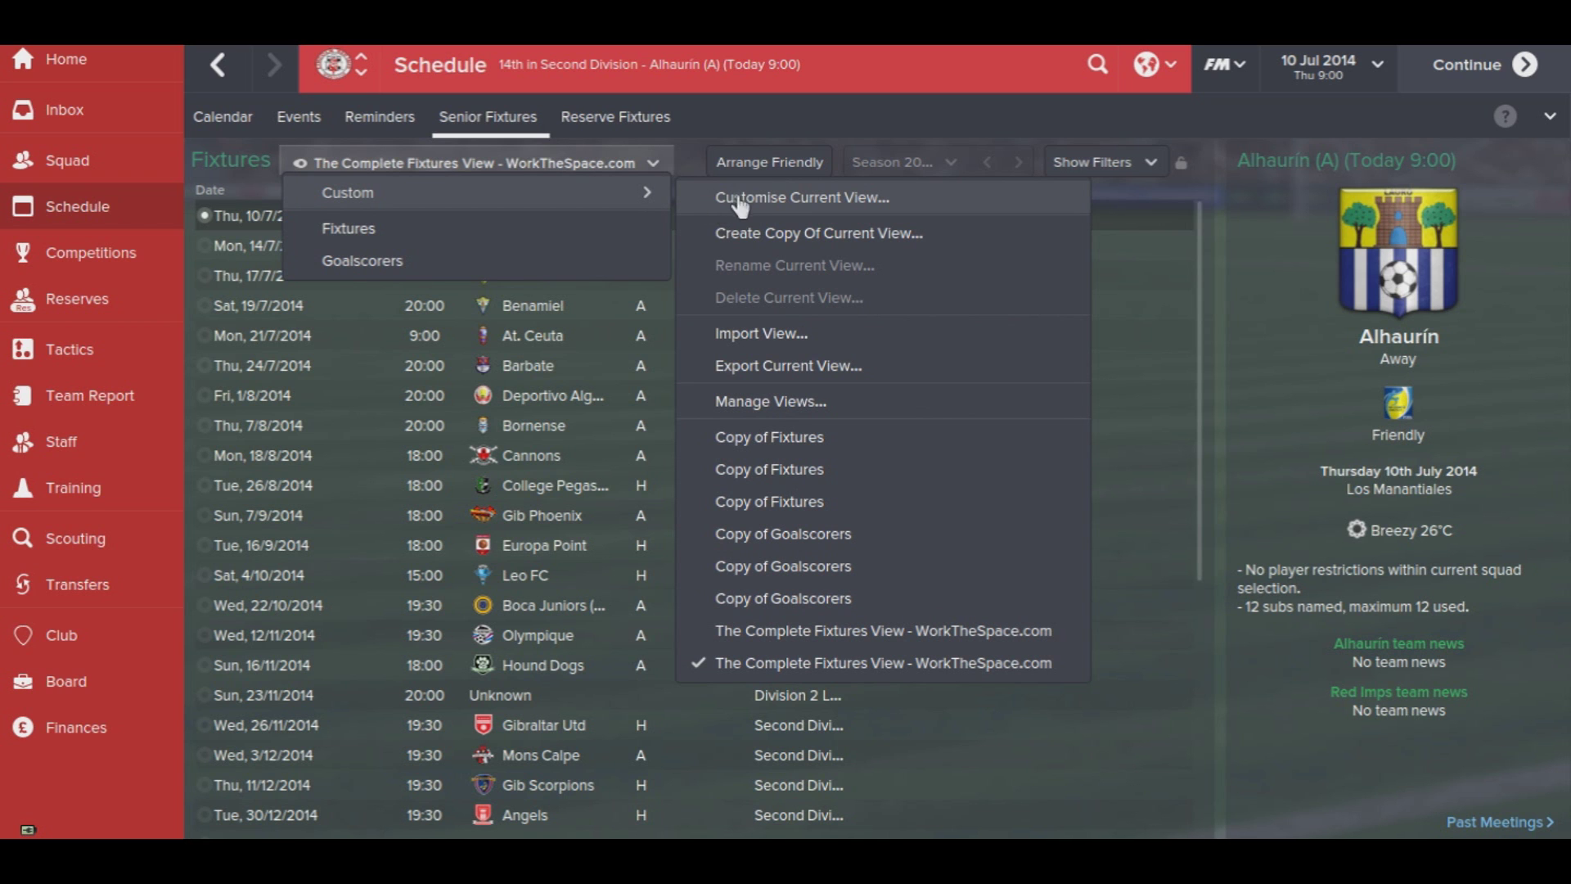
click(777, 200)
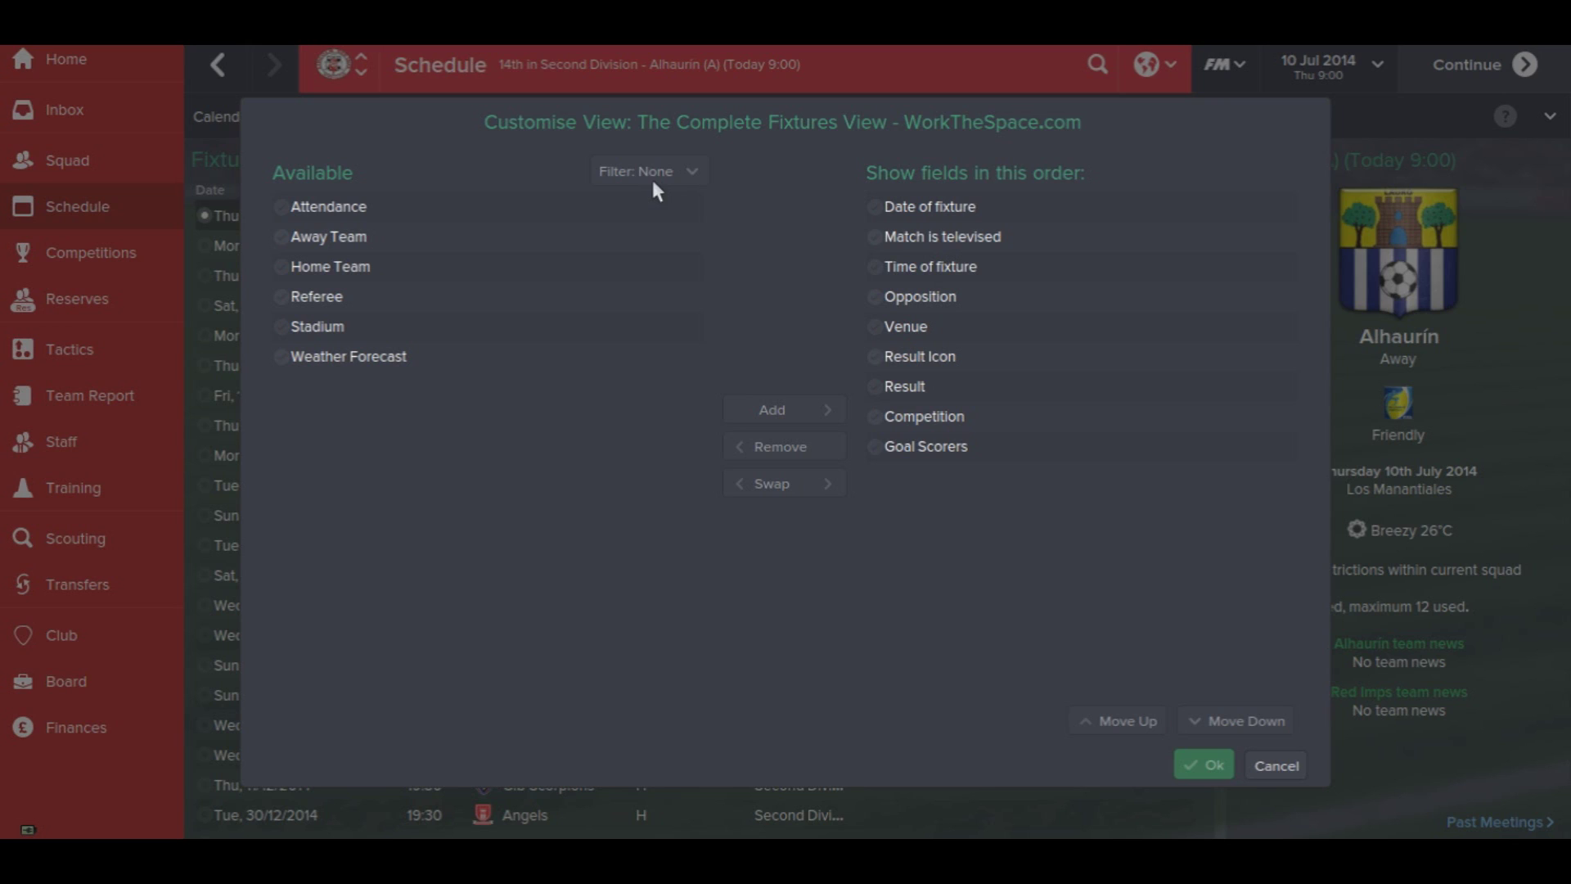
click(1276, 764)
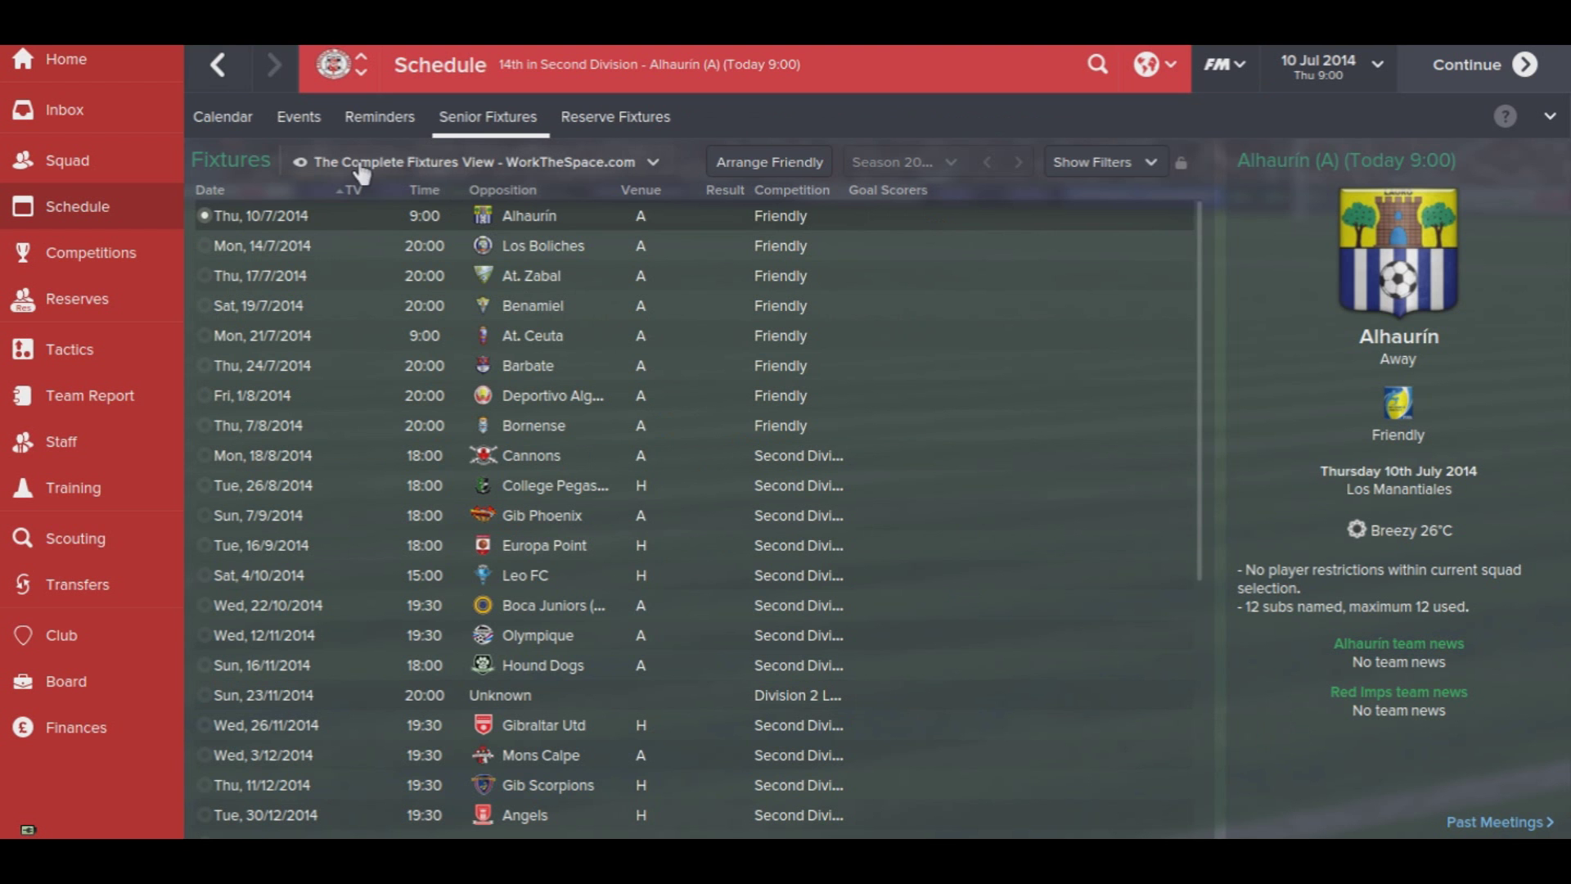
Import The Complete Fixtures View for the fixtures list, then bring the Steam window forward
click(655, 162)
mouse_move(576, 190)
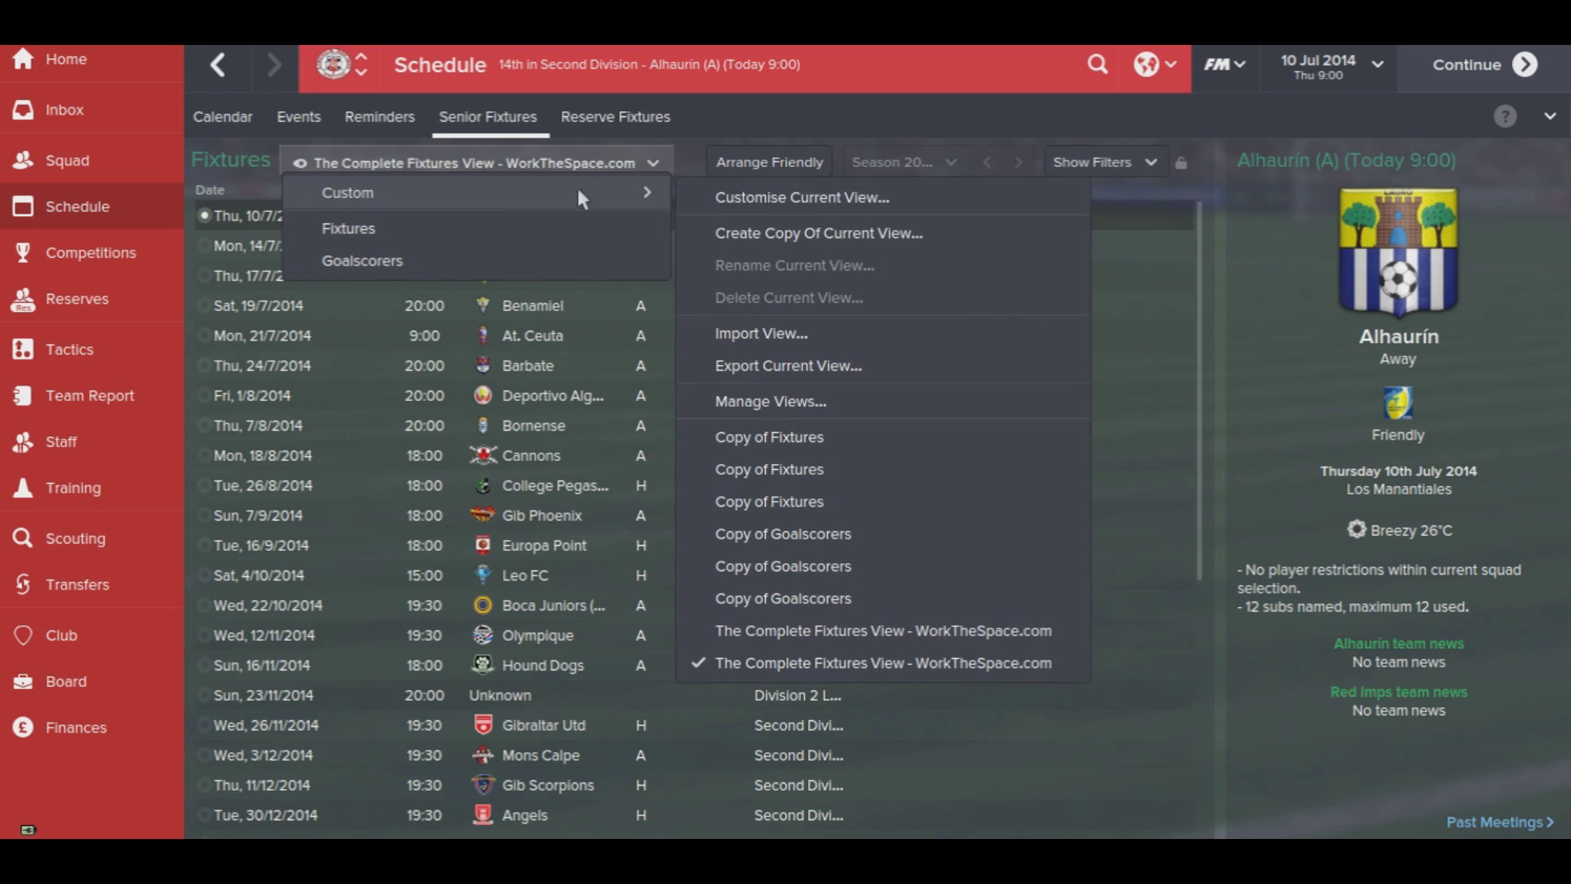
click(797, 333)
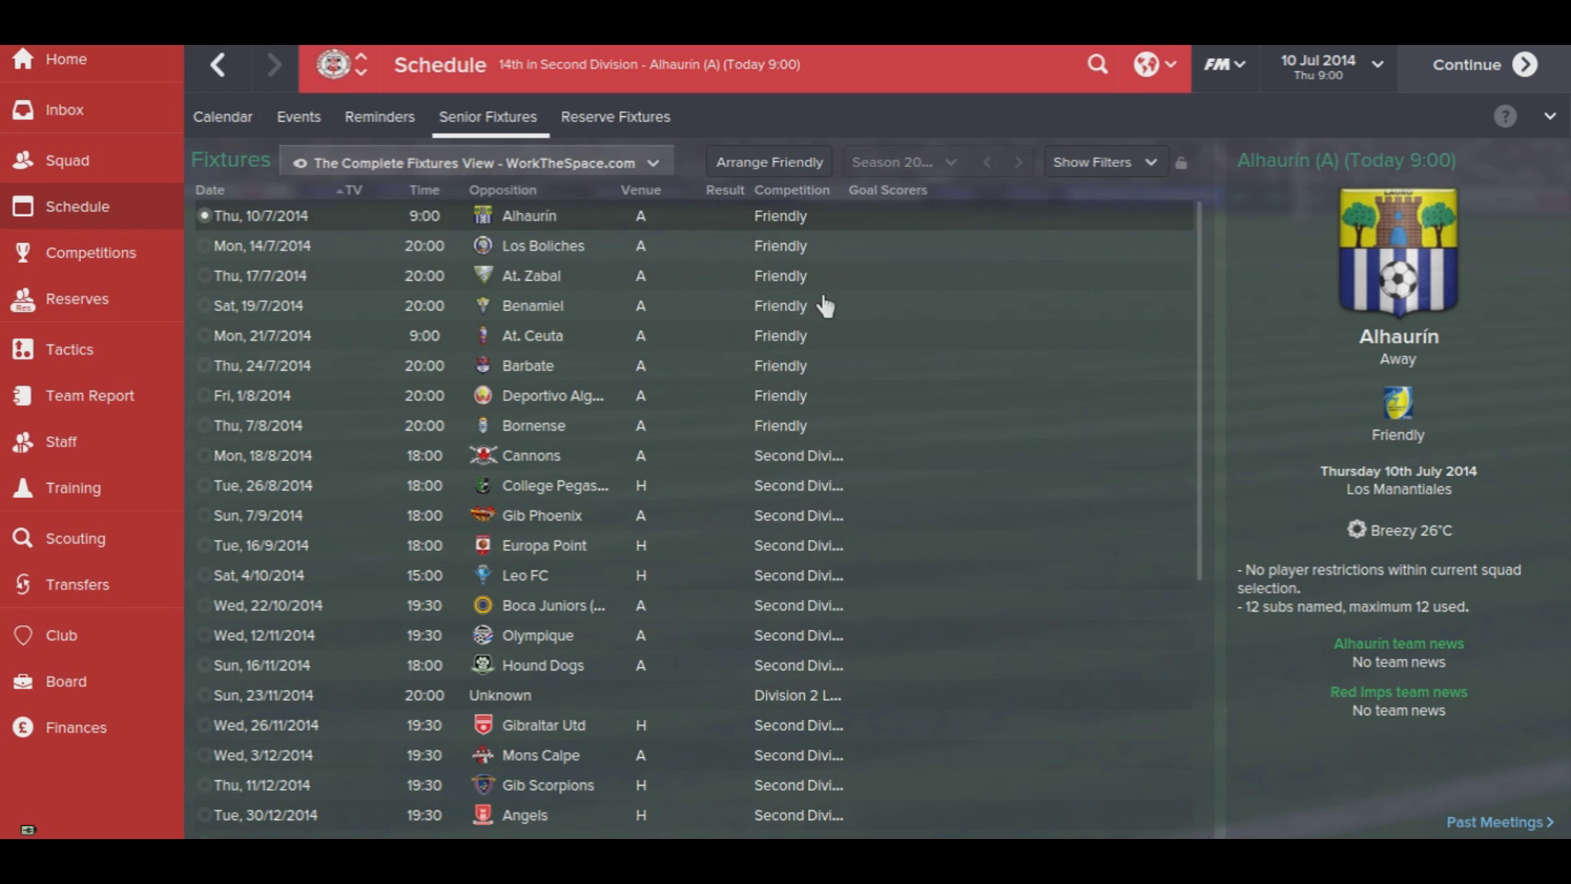
click(683, 357)
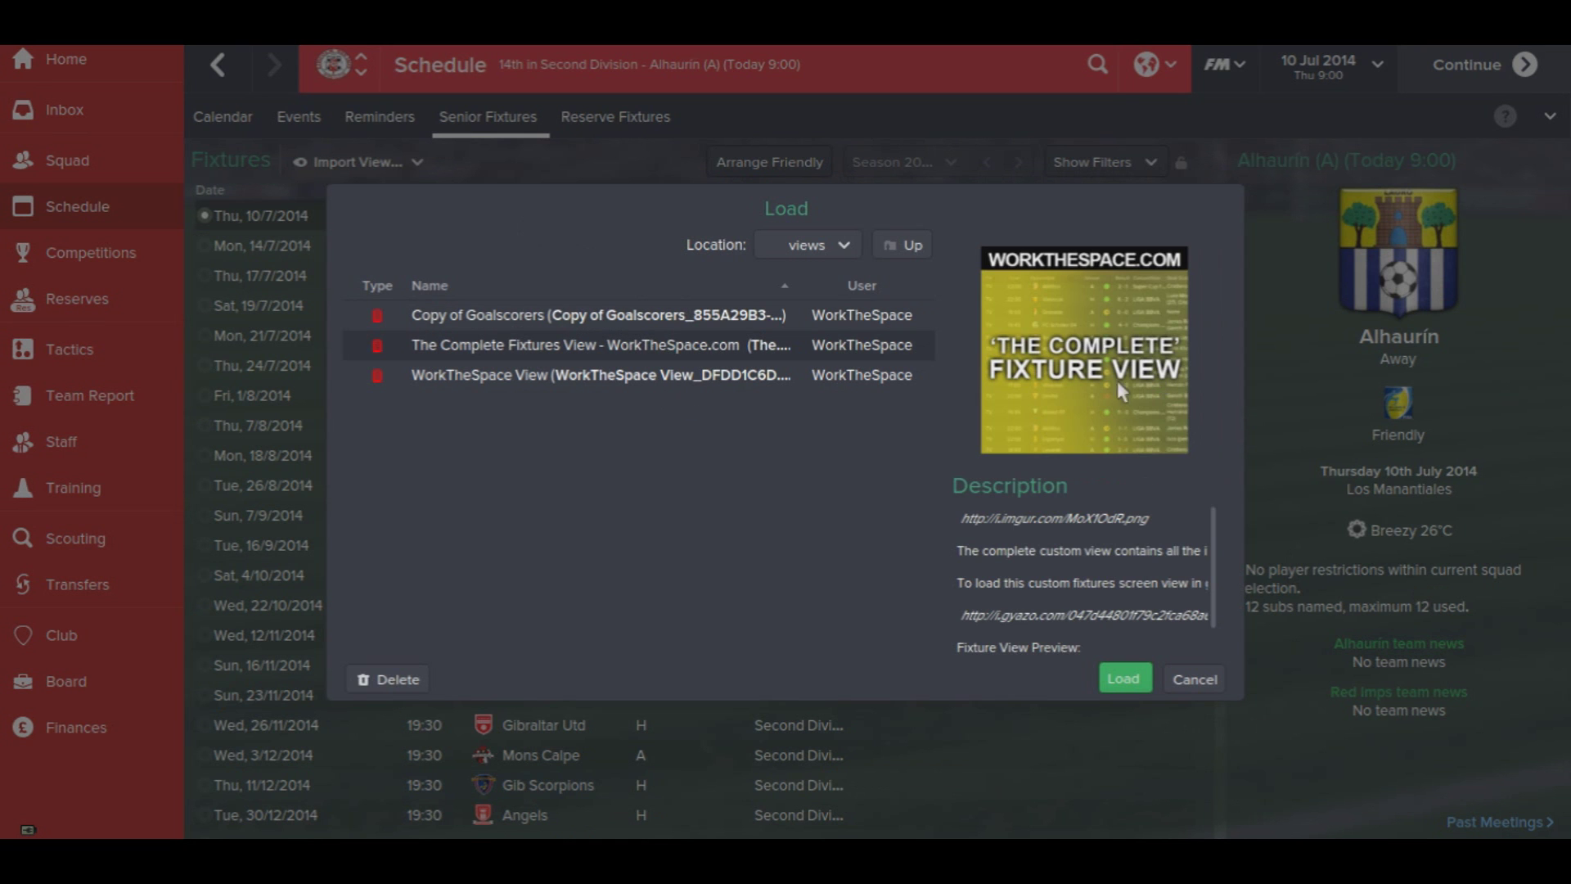
click(1137, 676)
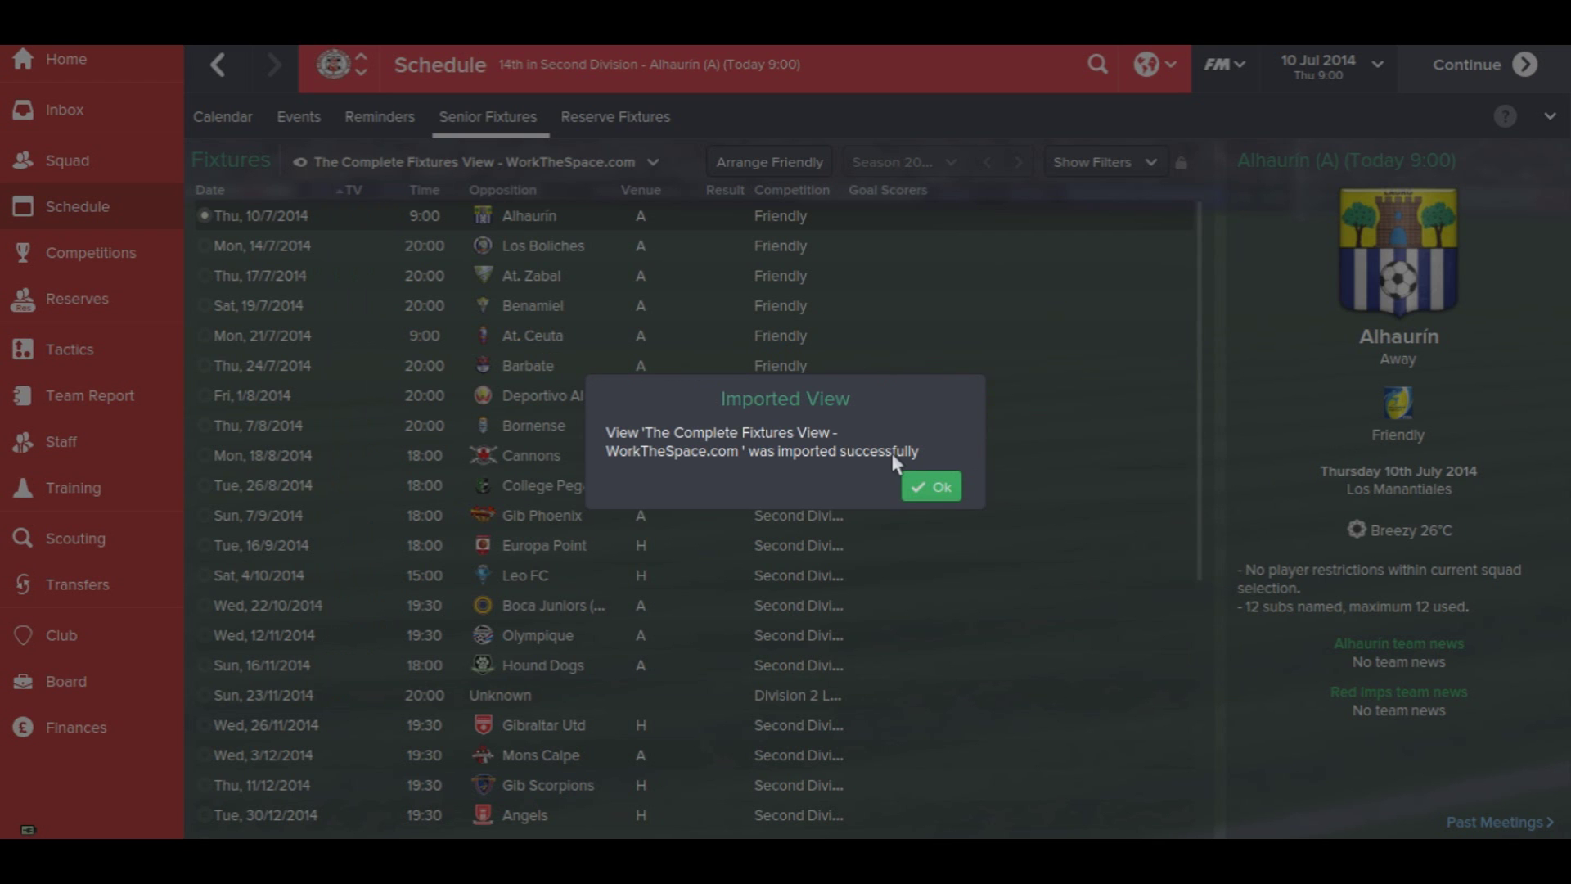
click(939, 486)
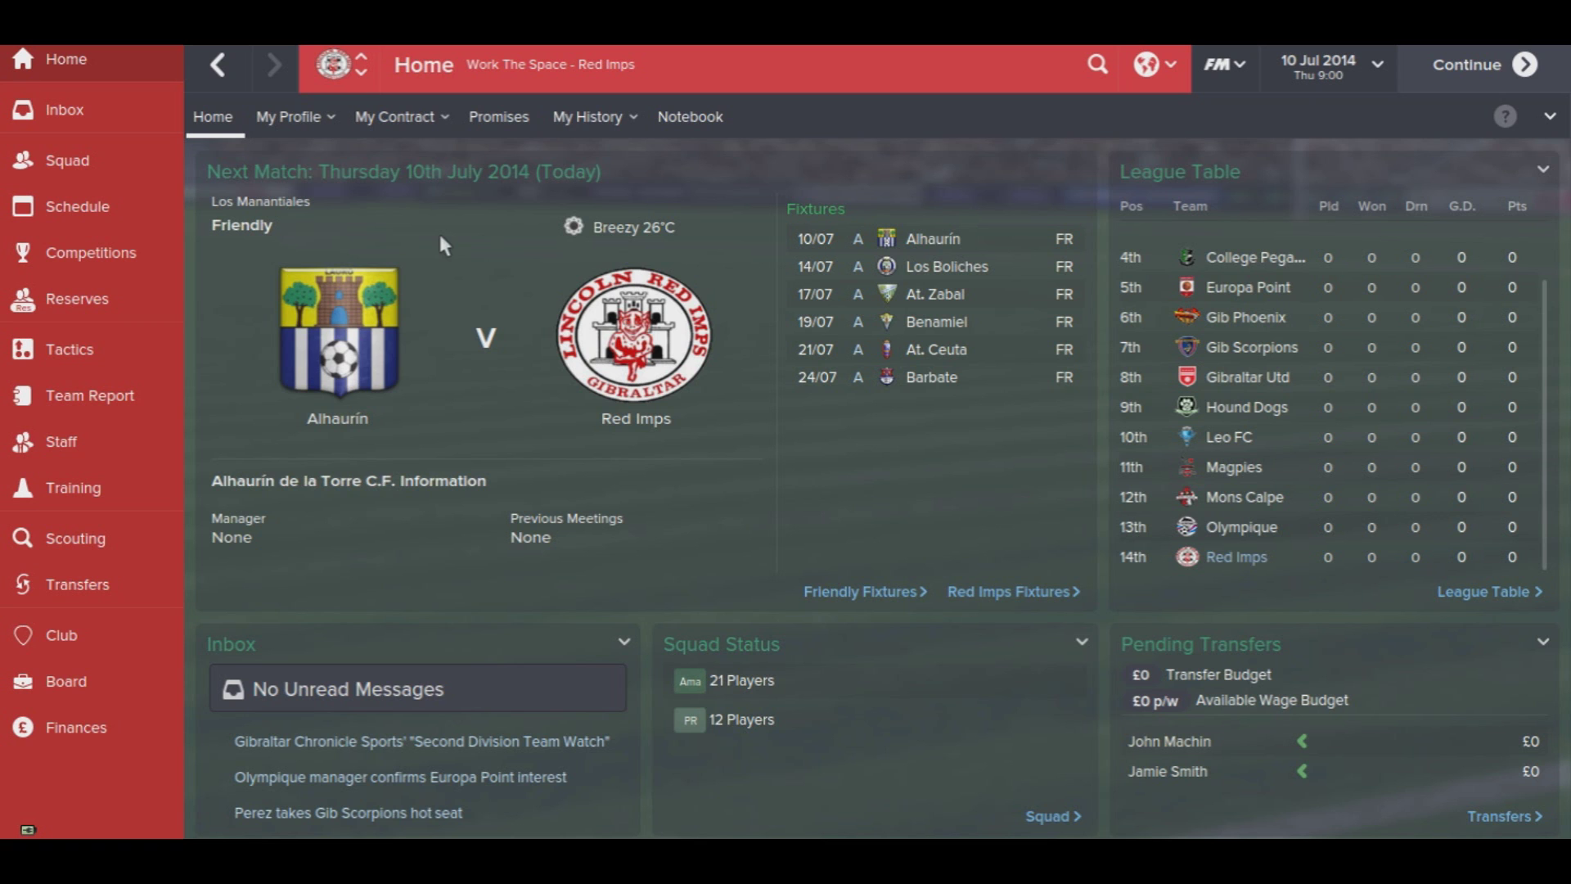
mouse_move(378, 859)
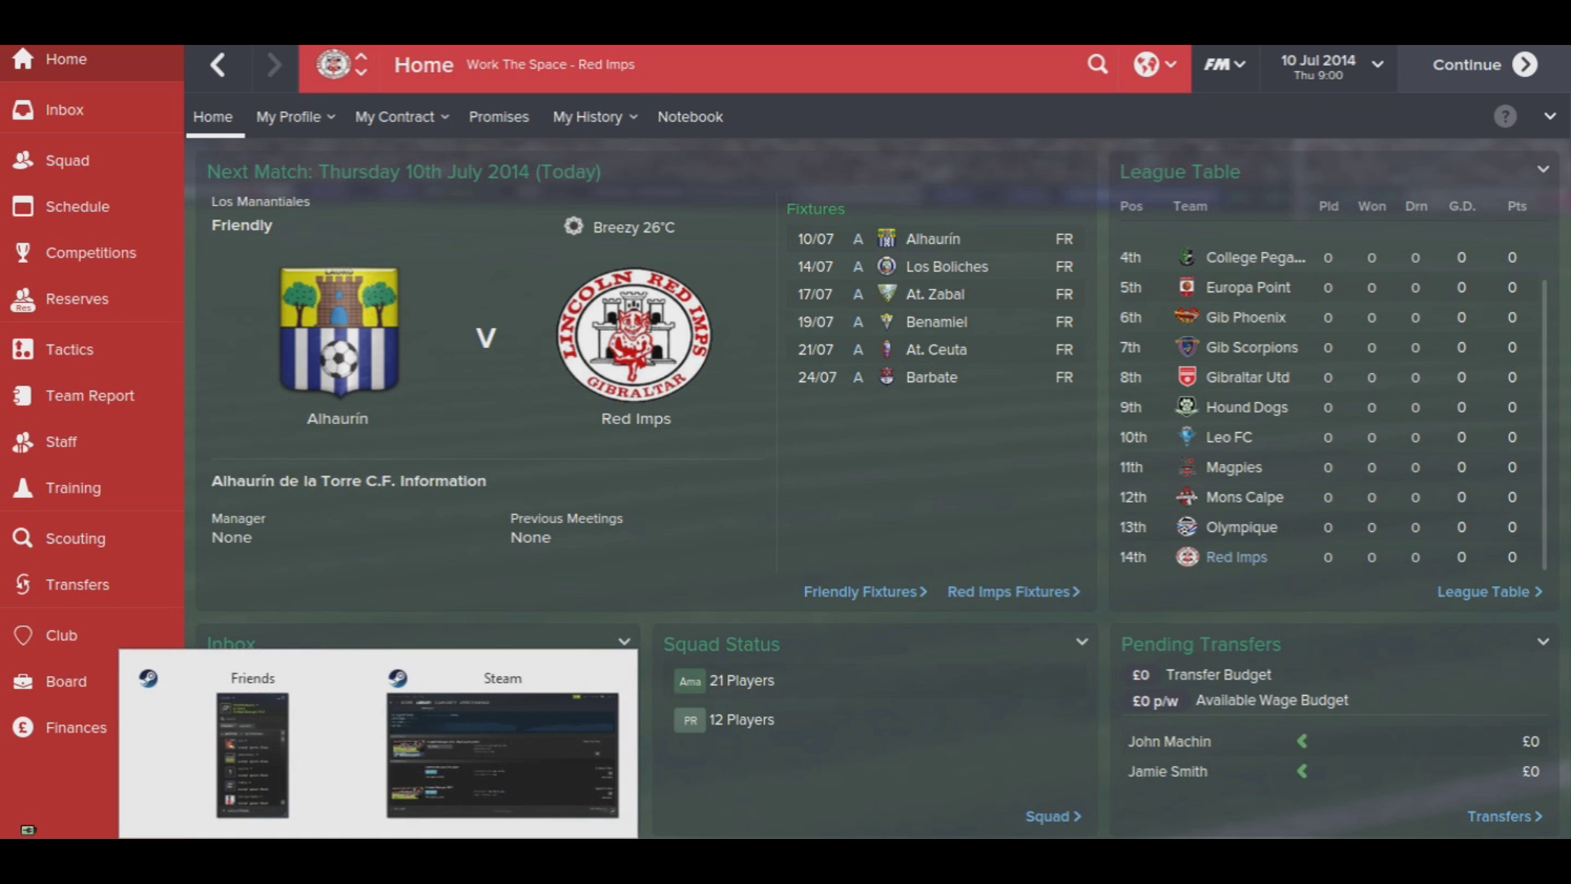
click(488, 718)
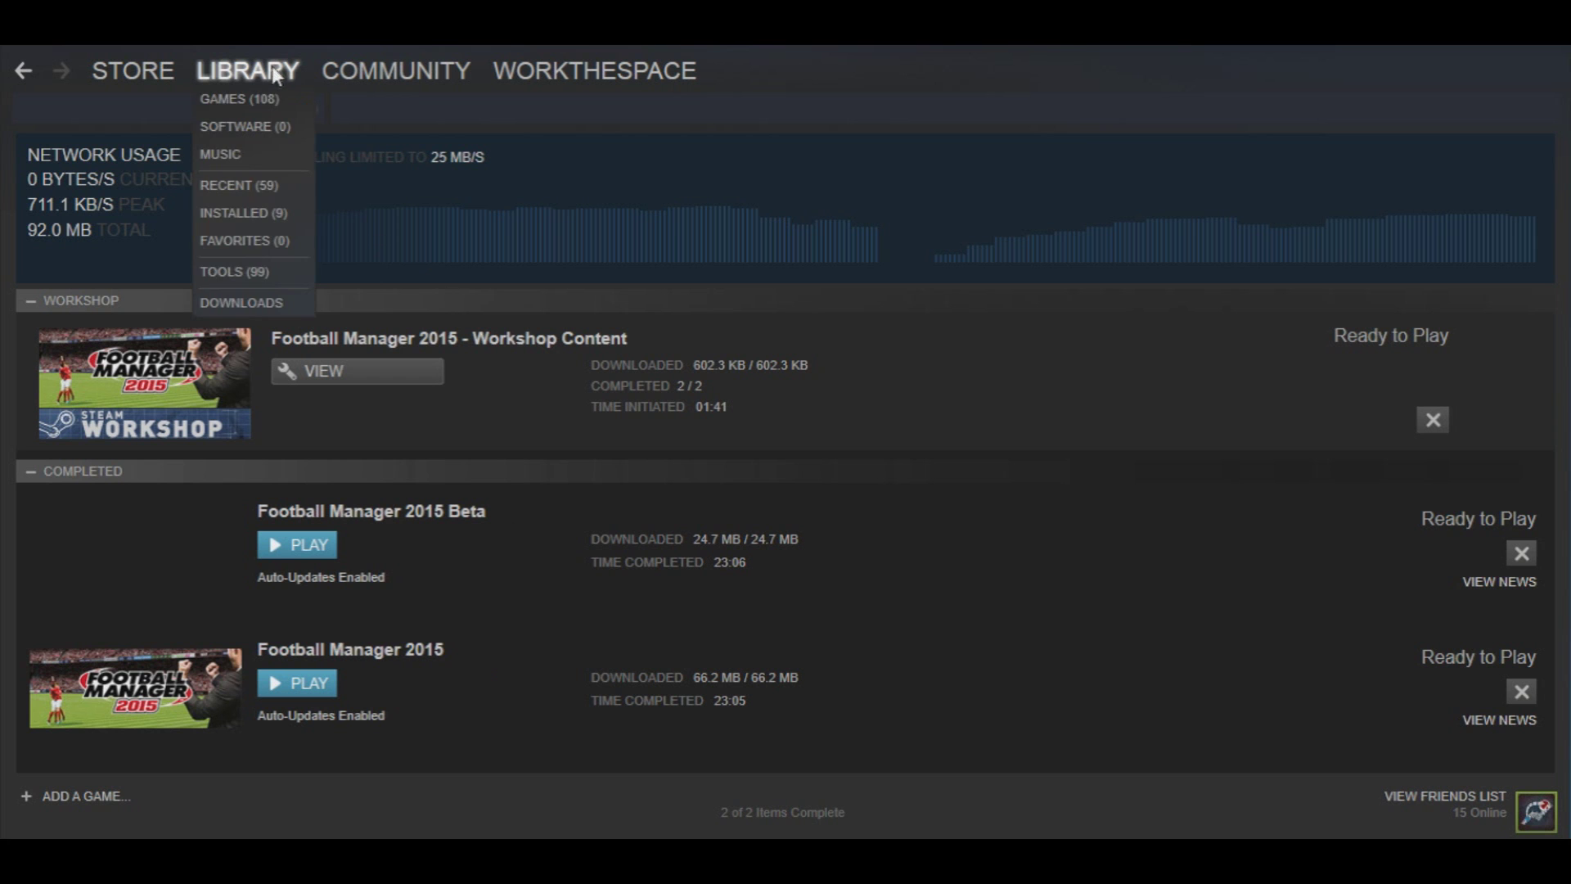
From the games library, open WorkTheSpace Squad View in the Football Manager 2015 Workshop and read its description
click(265, 97)
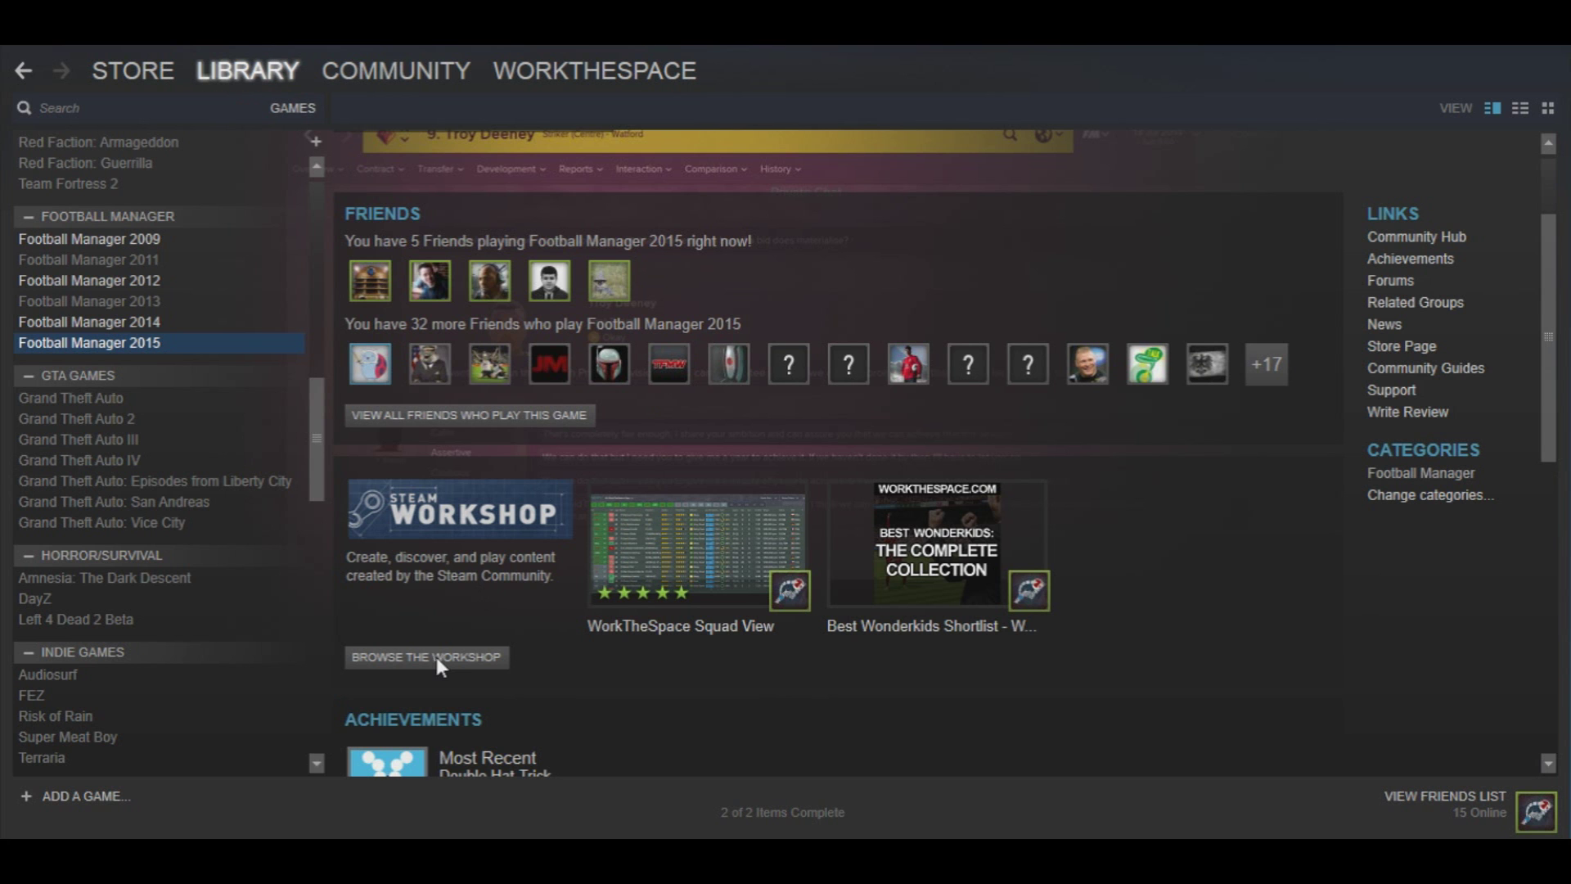
click(437, 658)
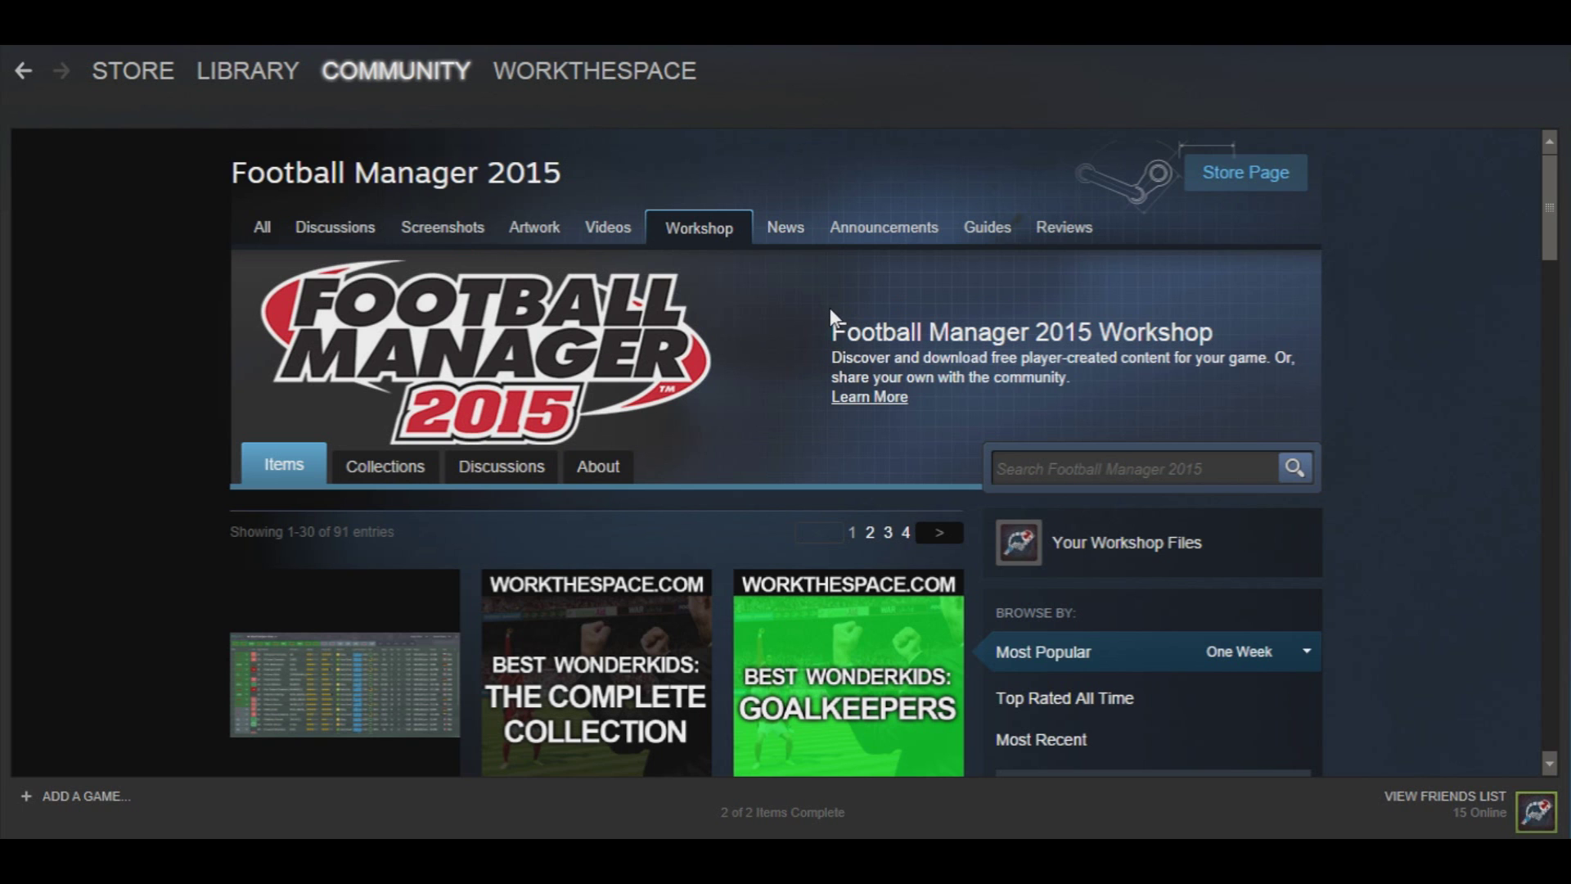
scroll(787, 424, down, 2)
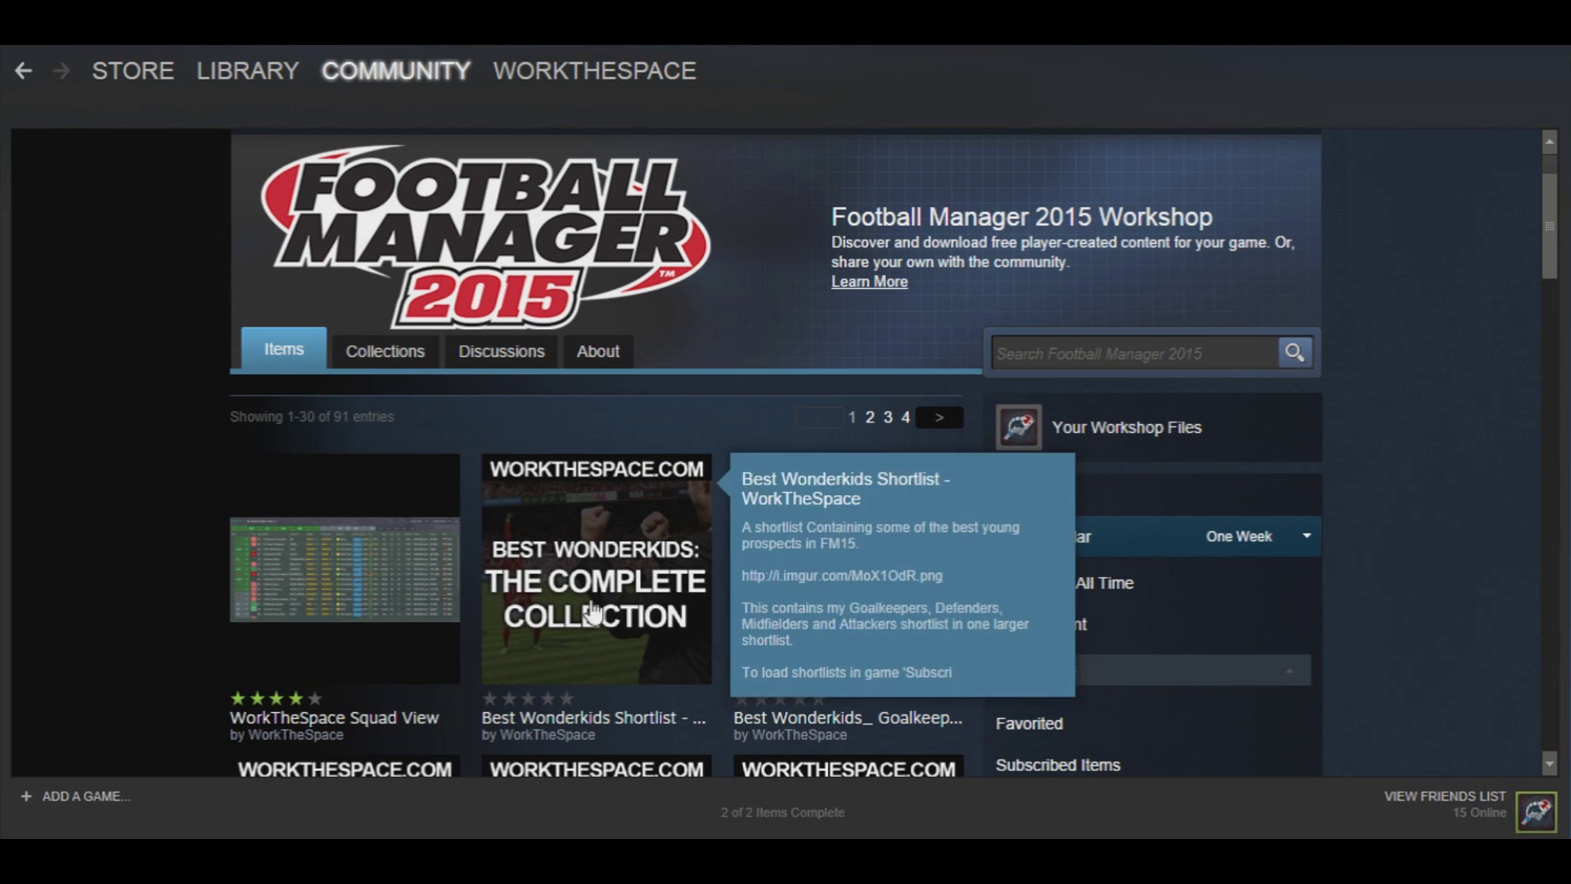
click(386, 593)
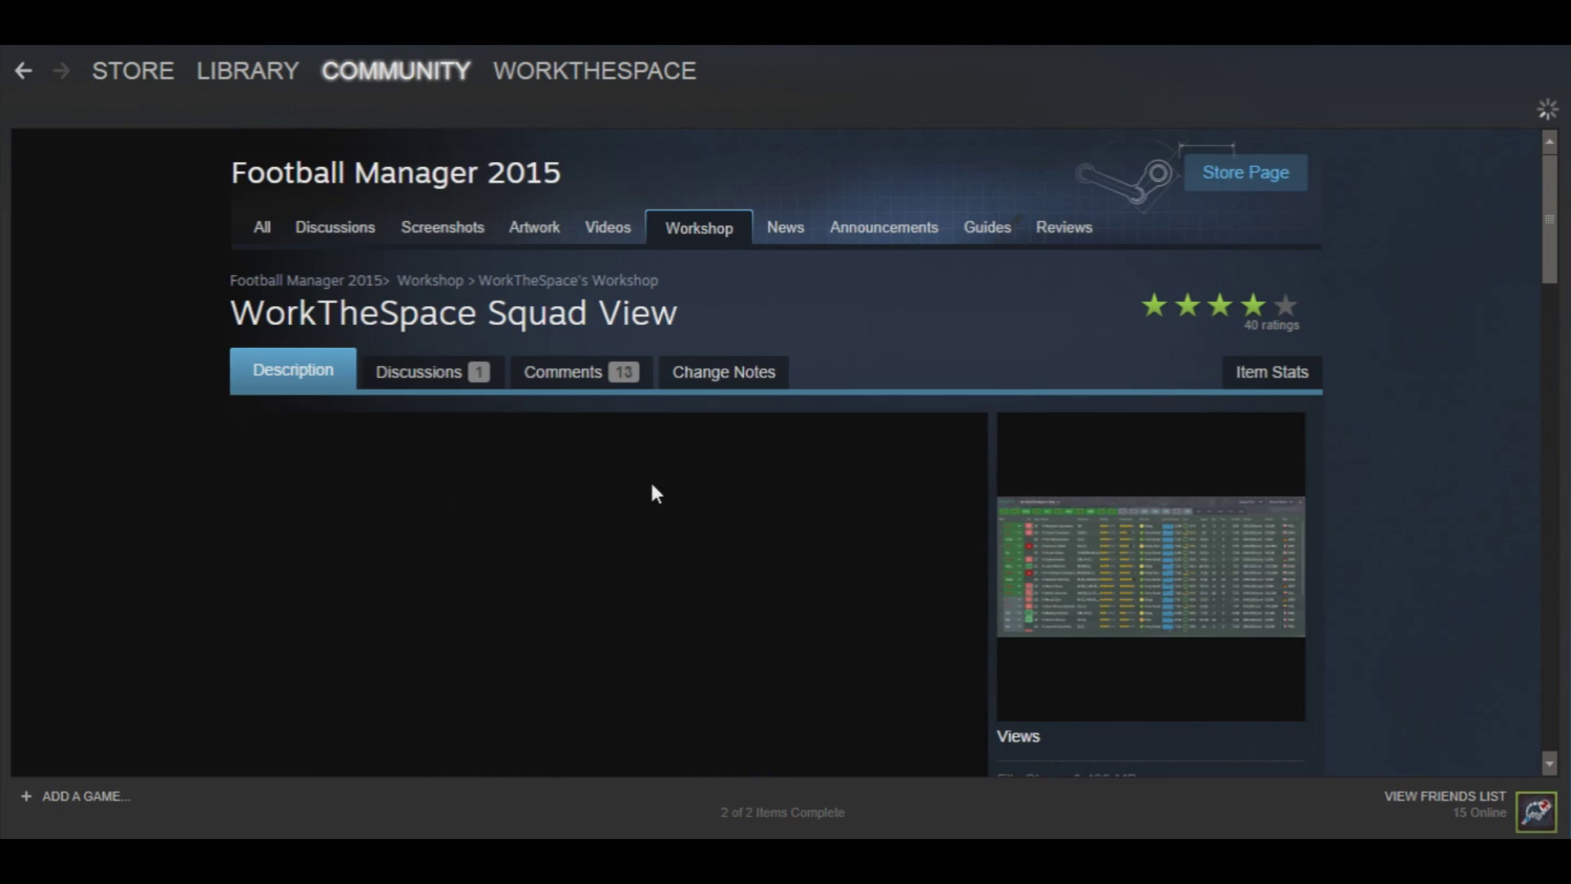
scroll(654, 493, down, 7)
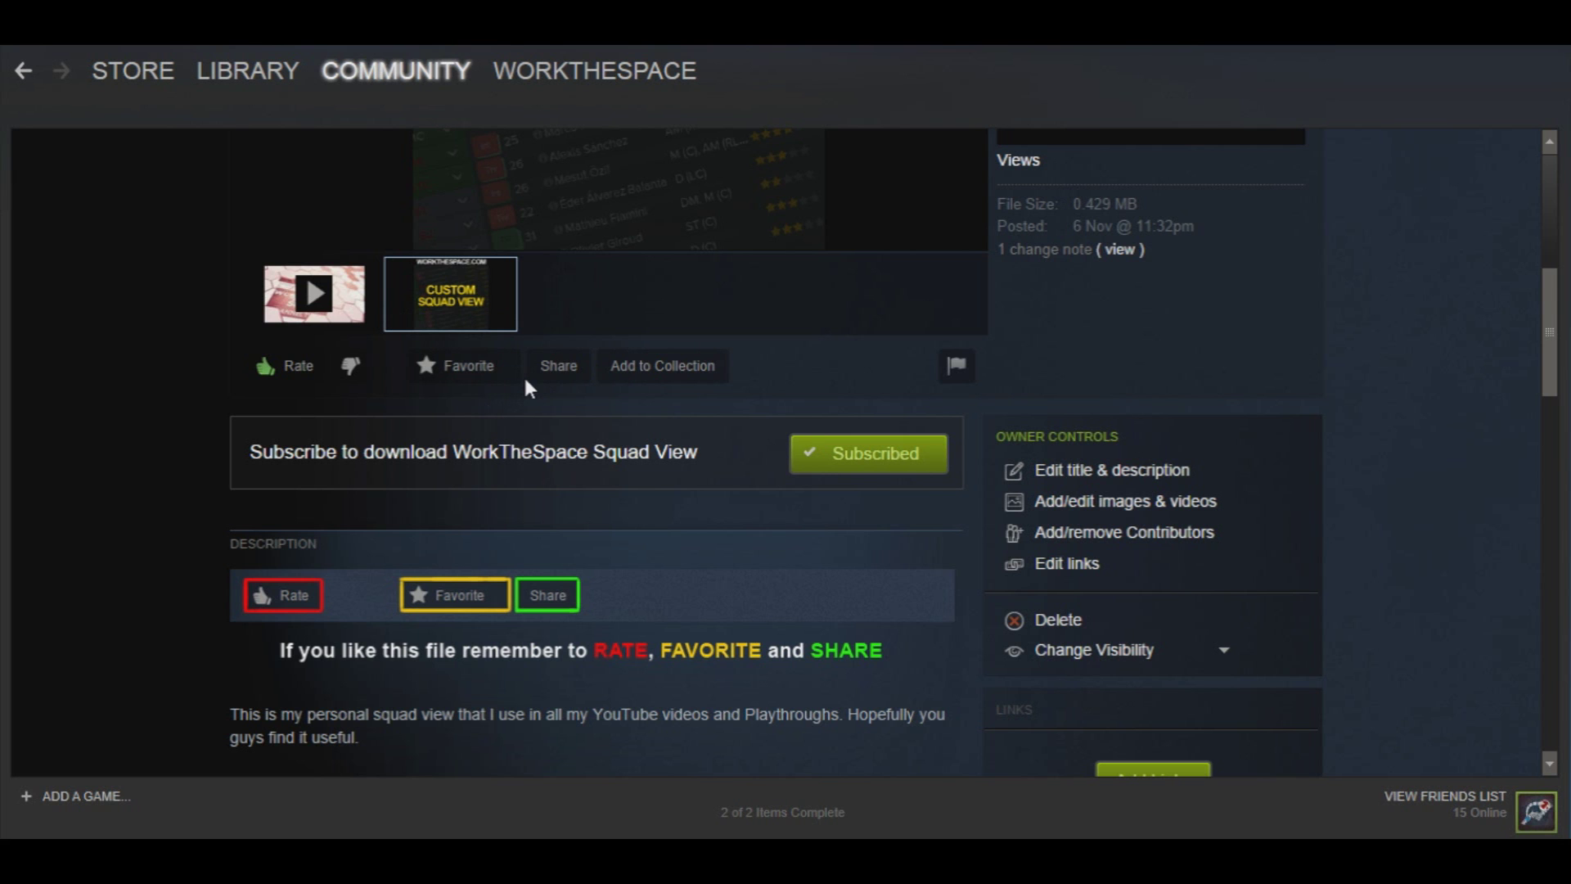
scroll(515, 383, down, 3)
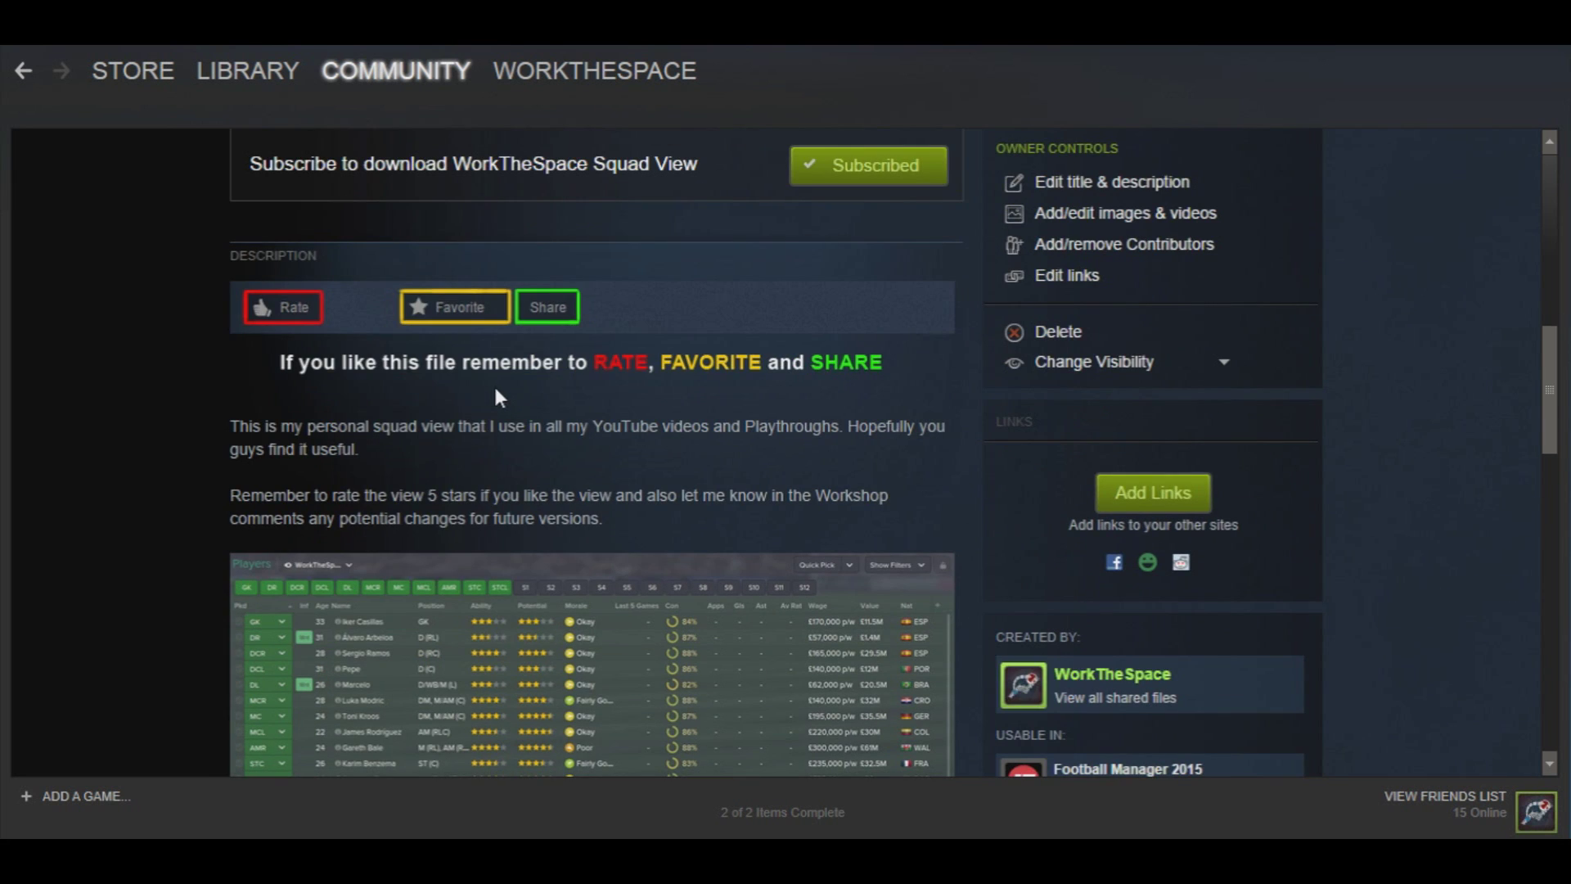